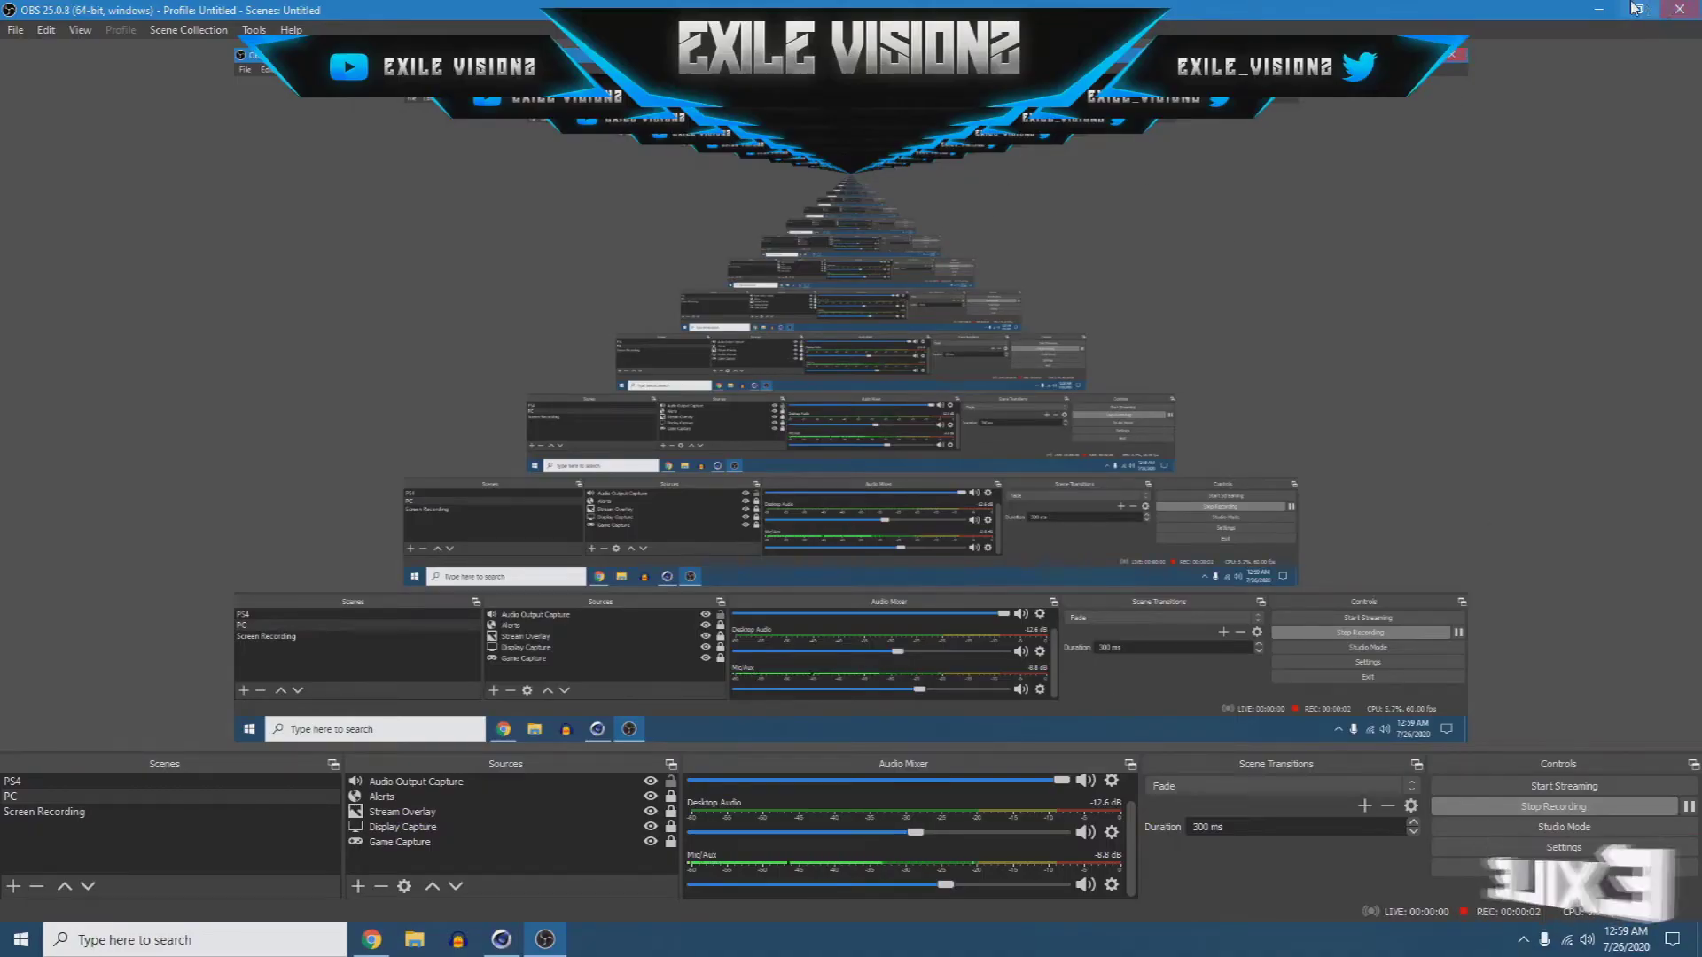
- Minimize OBS Studio so the Cinema 4D watermark template with the TUTORIAL text is visible
{"action": "left_click", "coordinate": [1598, 9]}
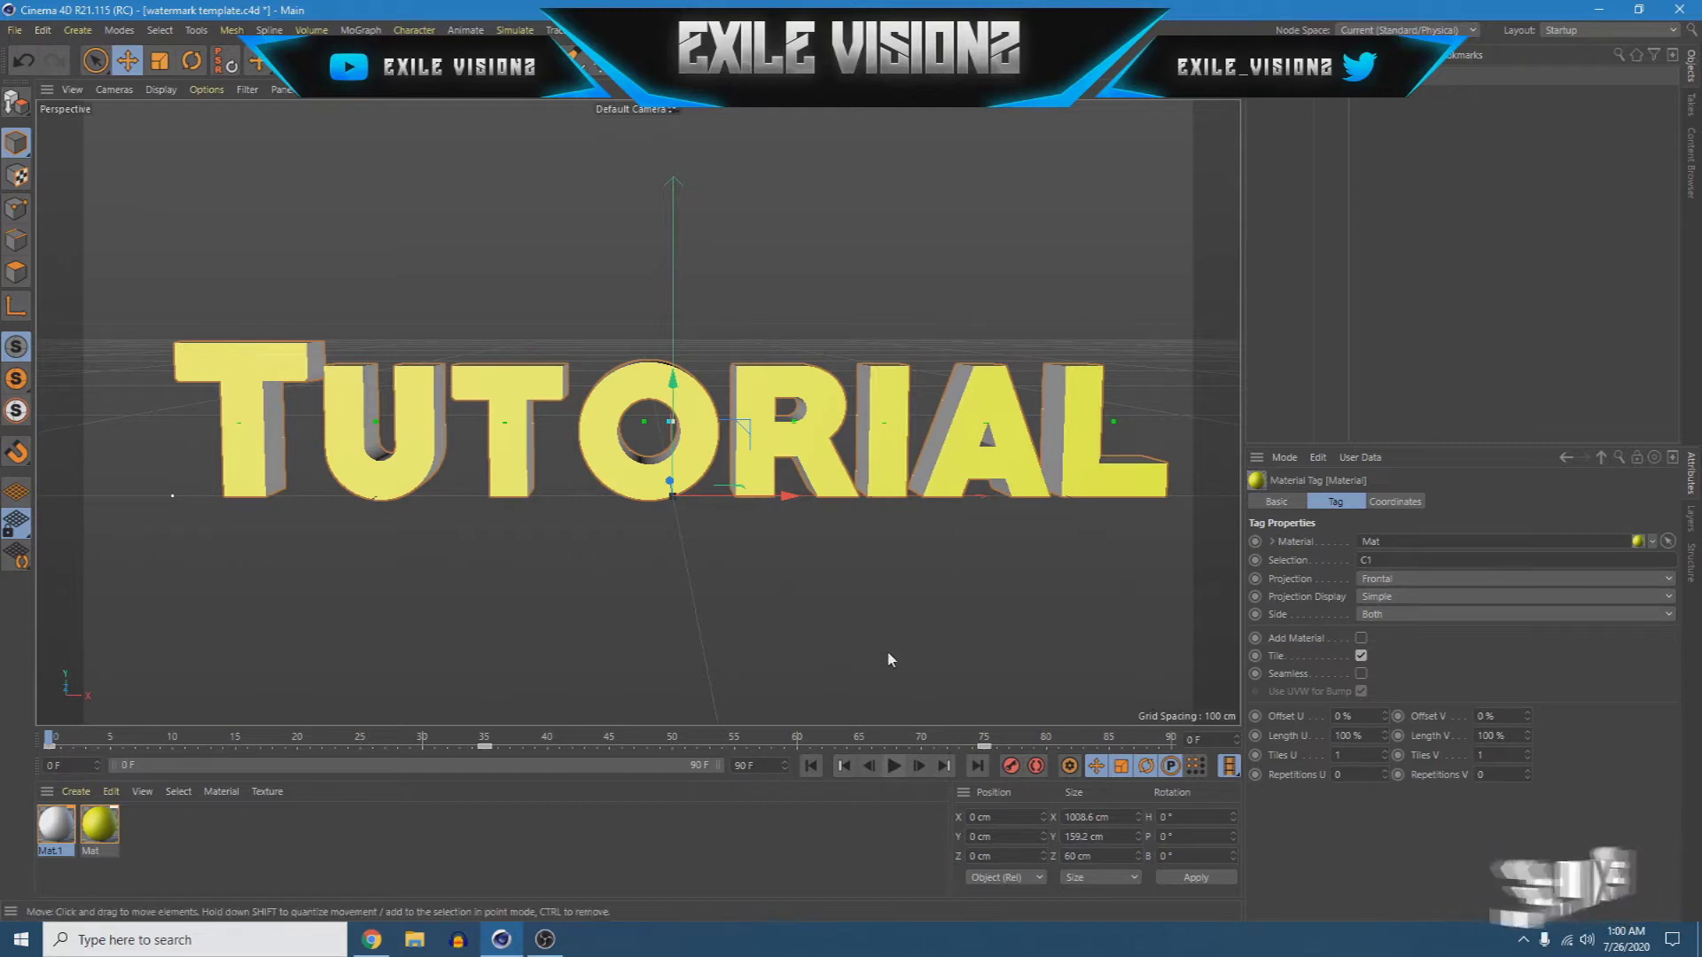
- Replace 'Tutorial' with 'Test' in the MoText Text field so the lettering reads TEST
{"action": "left_click", "coordinate": [1279, 502]}
{"action": "left_click", "coordinate": [1339, 505]}
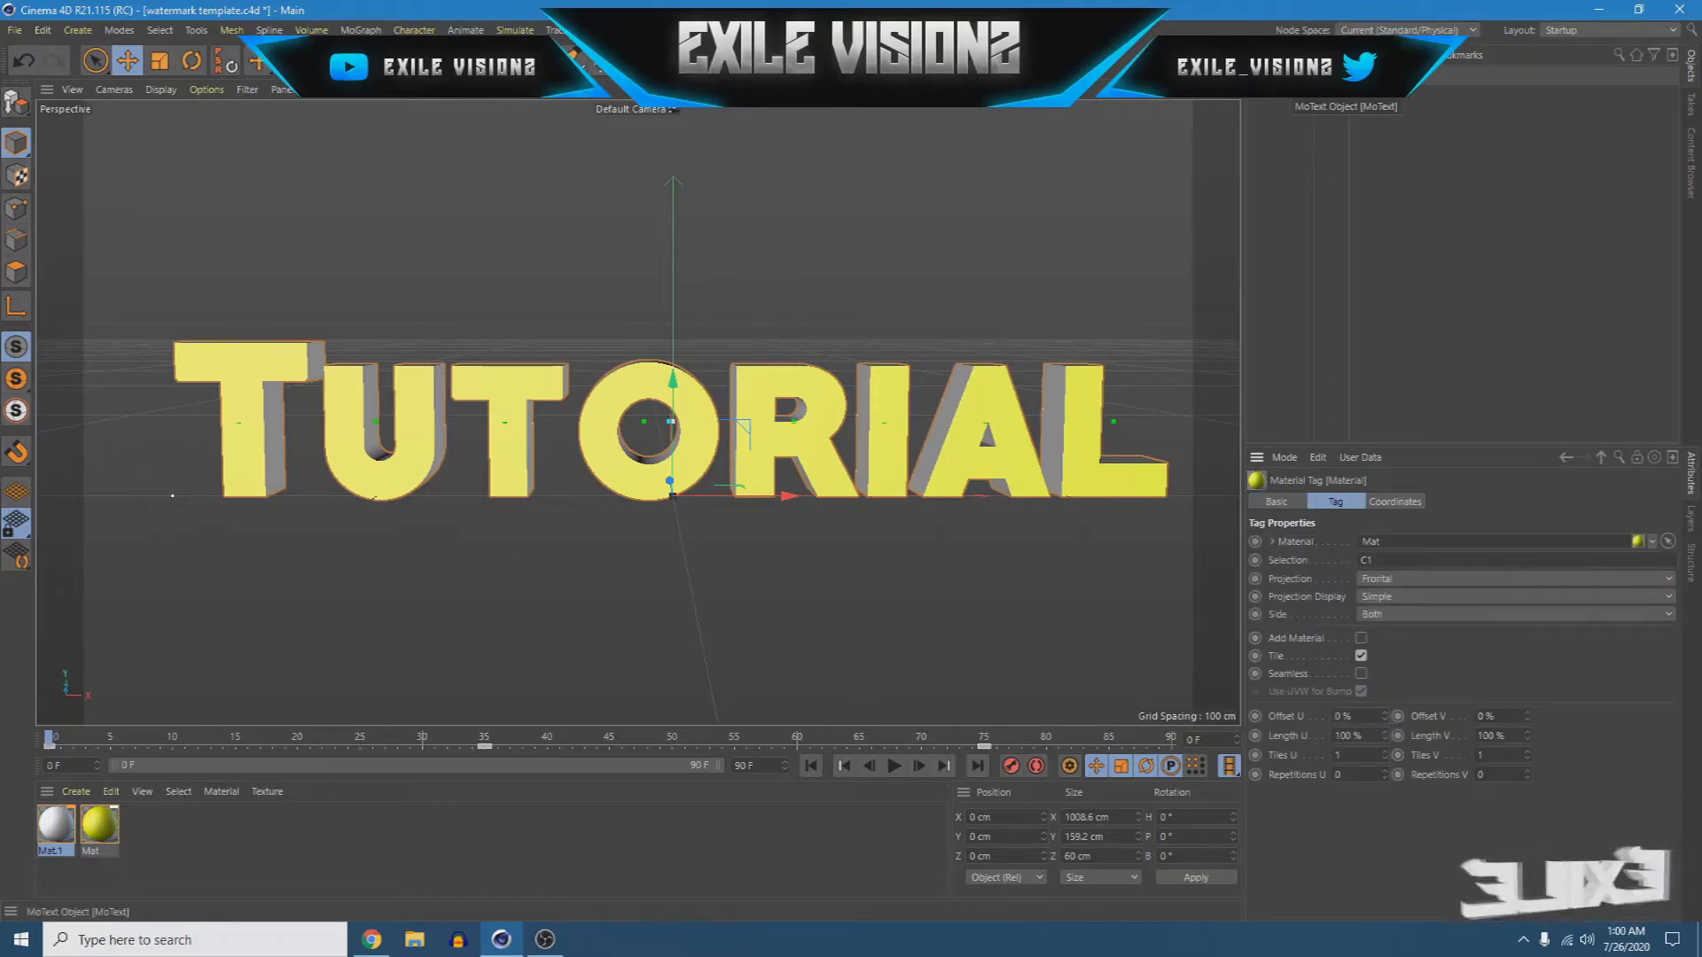
{"action": "left_click", "coordinate": [1308, 96]}
{"action": "left_click", "coordinate": [1351, 602]}
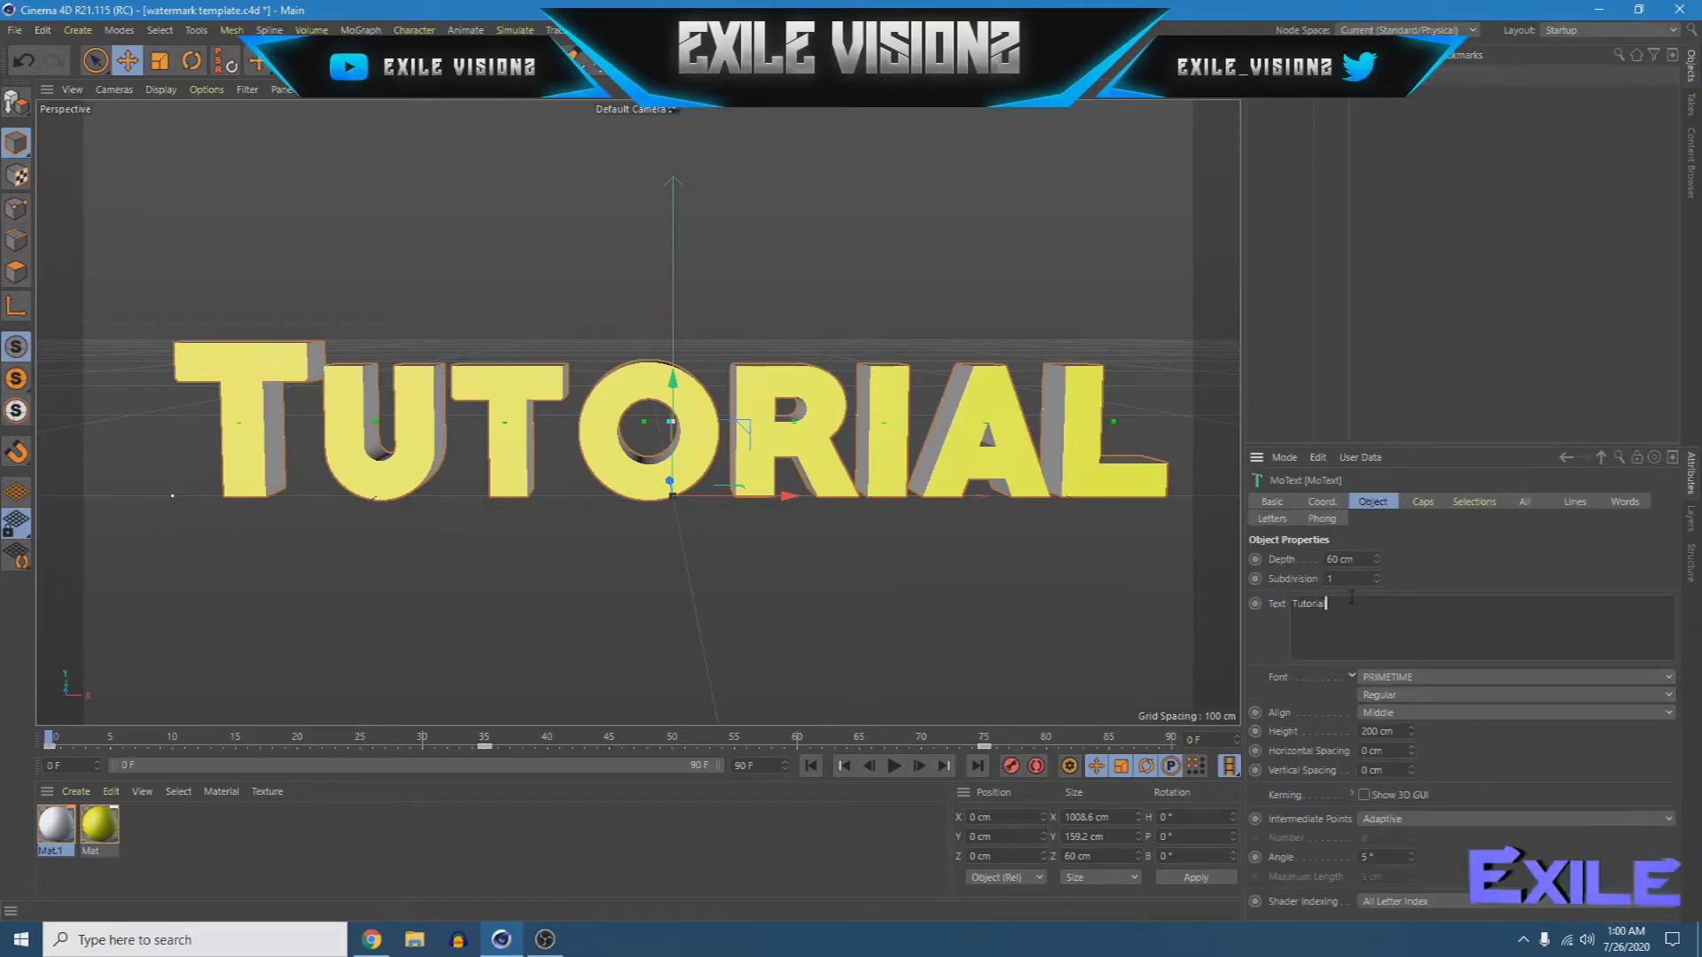
{"action": "key", "text": "BackSpace"}
{"action": "key", "text": "BackSpace"}
{"action": "key", "text": "BackSpace"}
{"action": "key", "text": "BackSpace"}
{"action": "key", "text": "BackSpace"}
{"action": "key", "text": "BackSpace"}
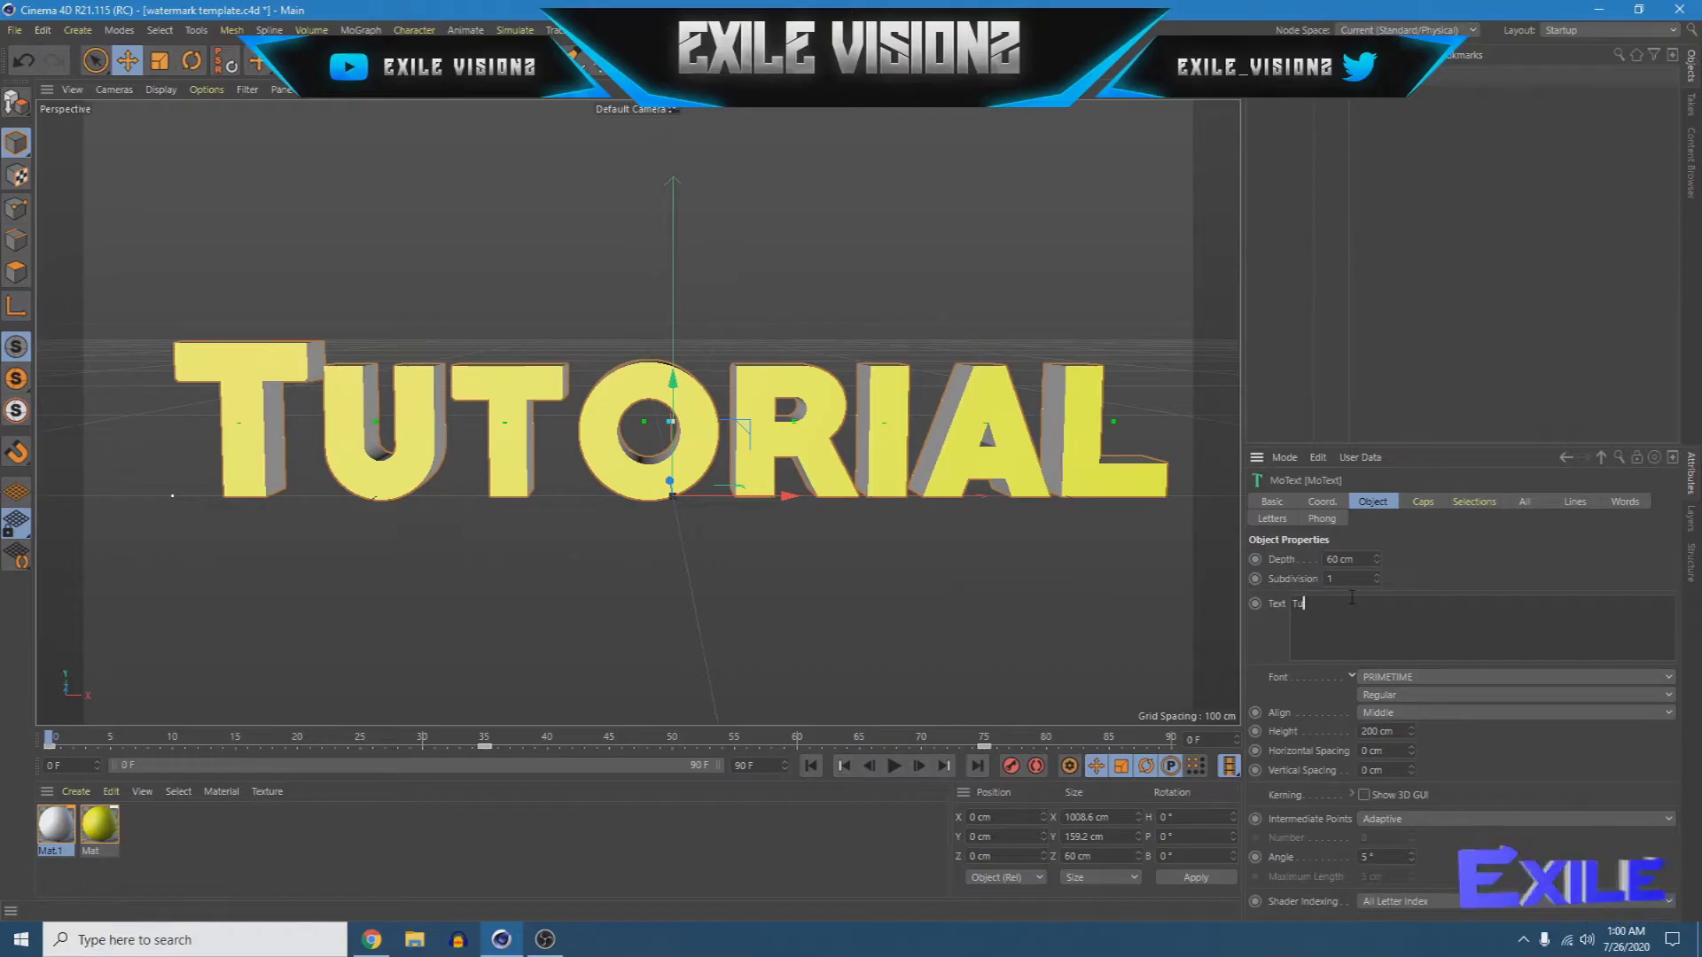
{"action": "key", "text": "BackSpace"}
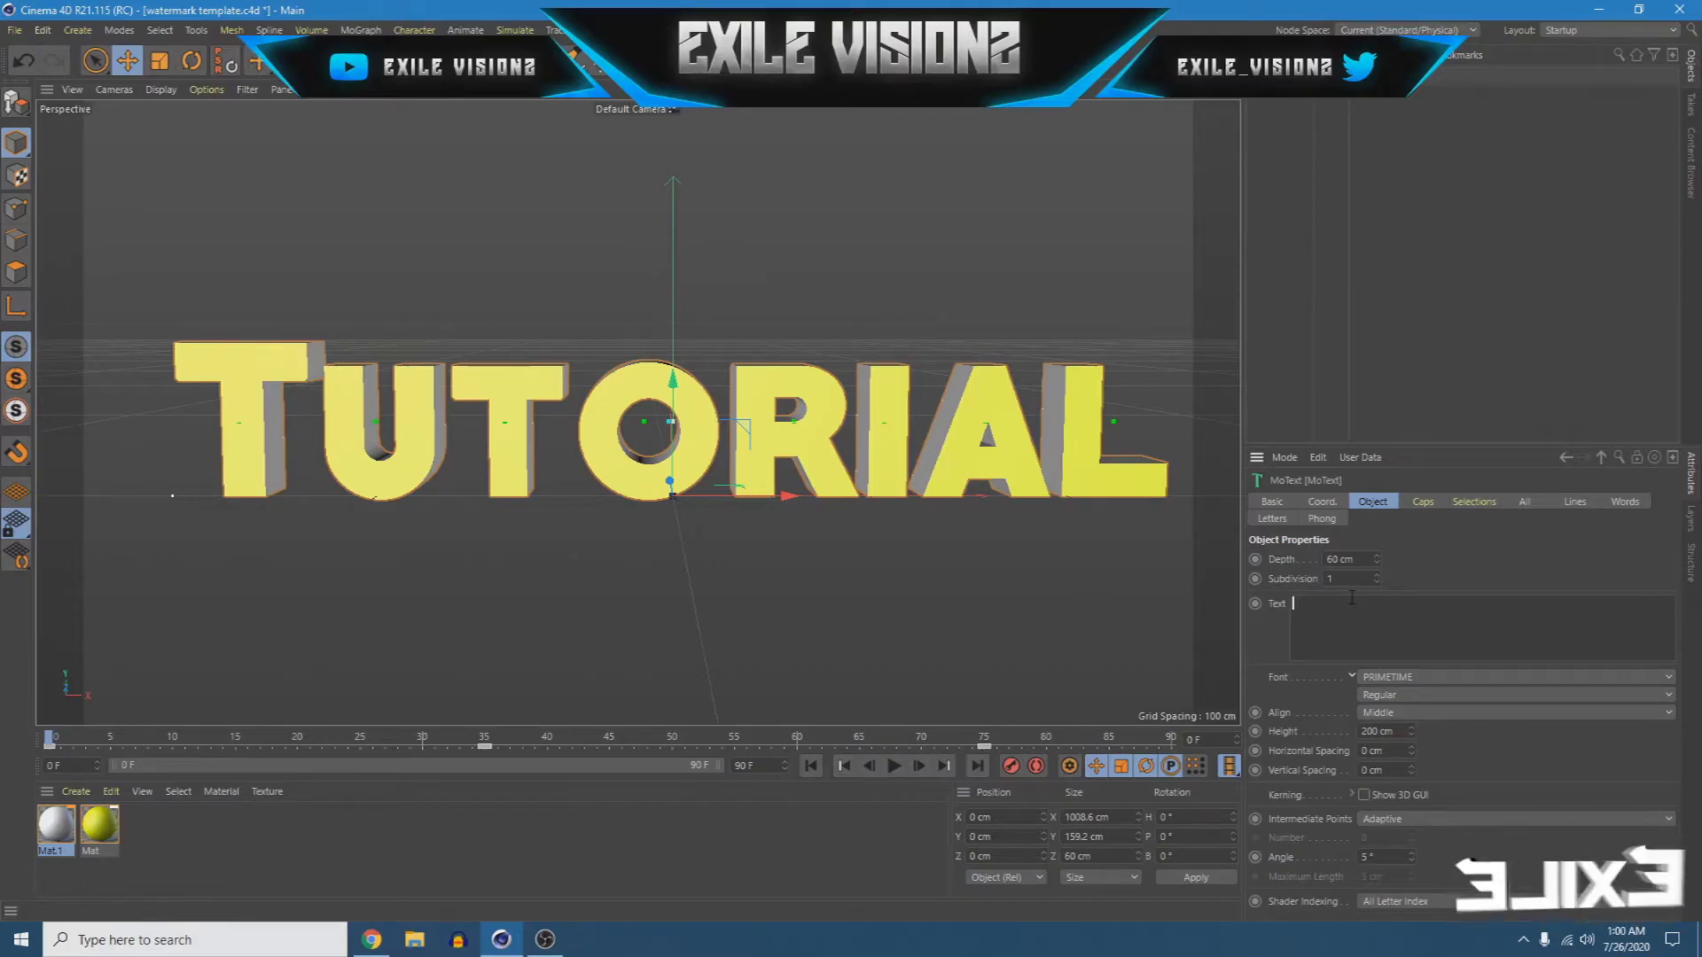
{"action": "type", "text": "Test"}
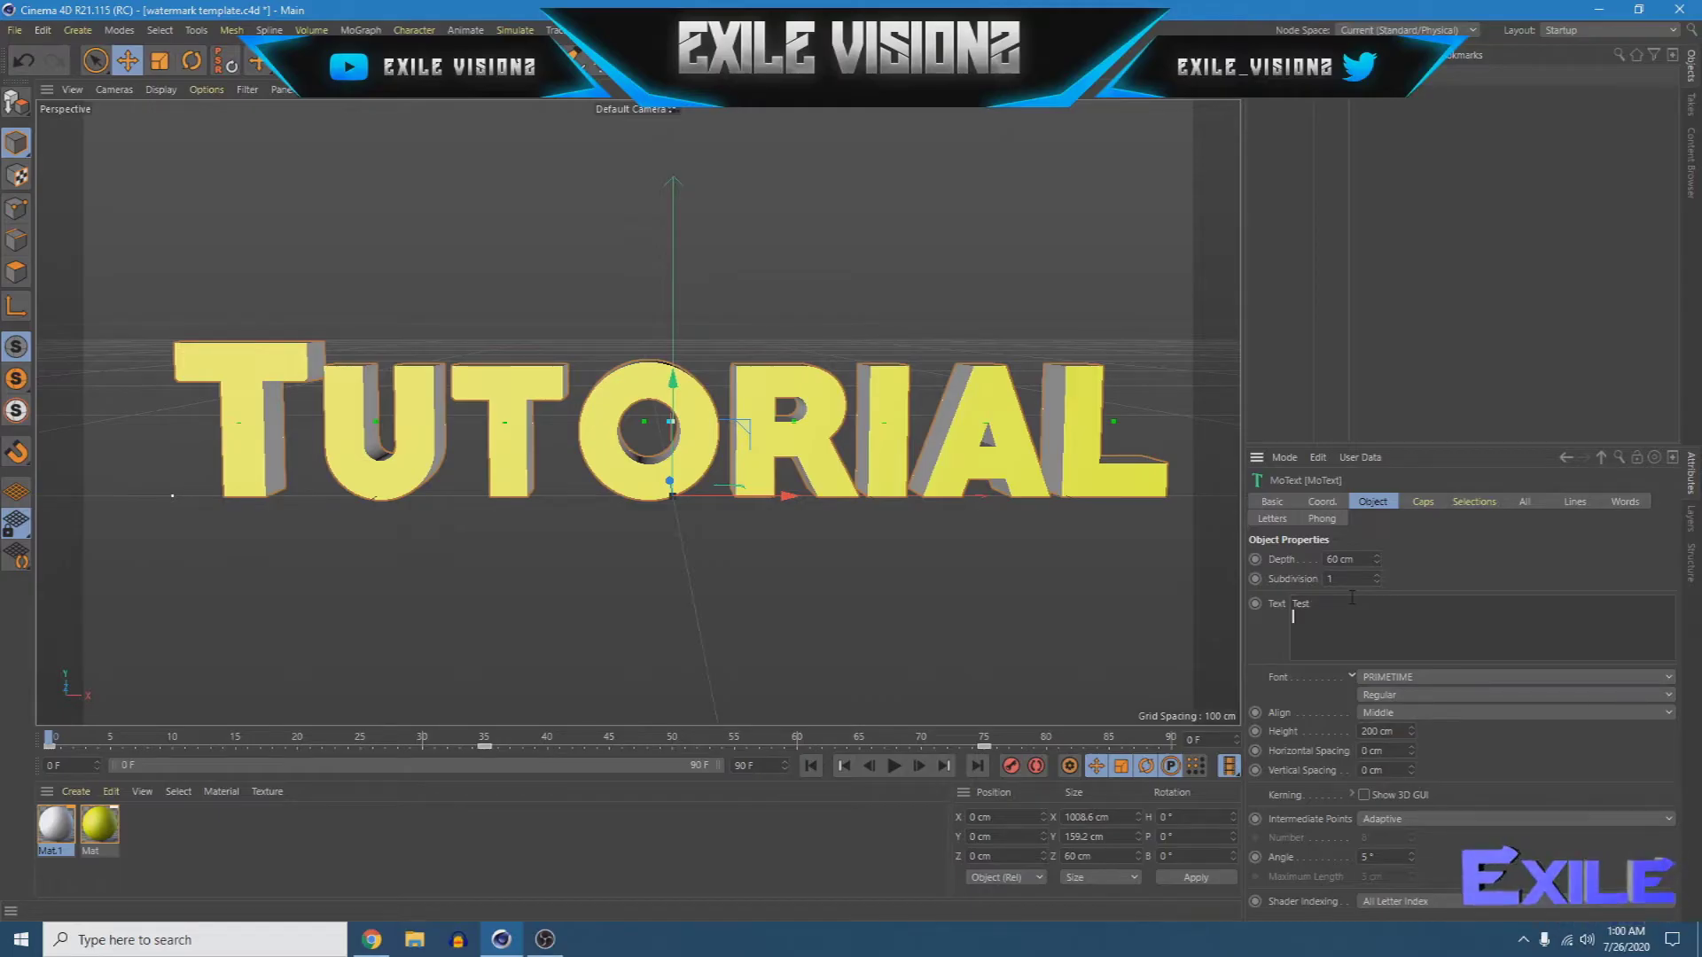
{"action": "left_click", "coordinate": [1482, 561]}
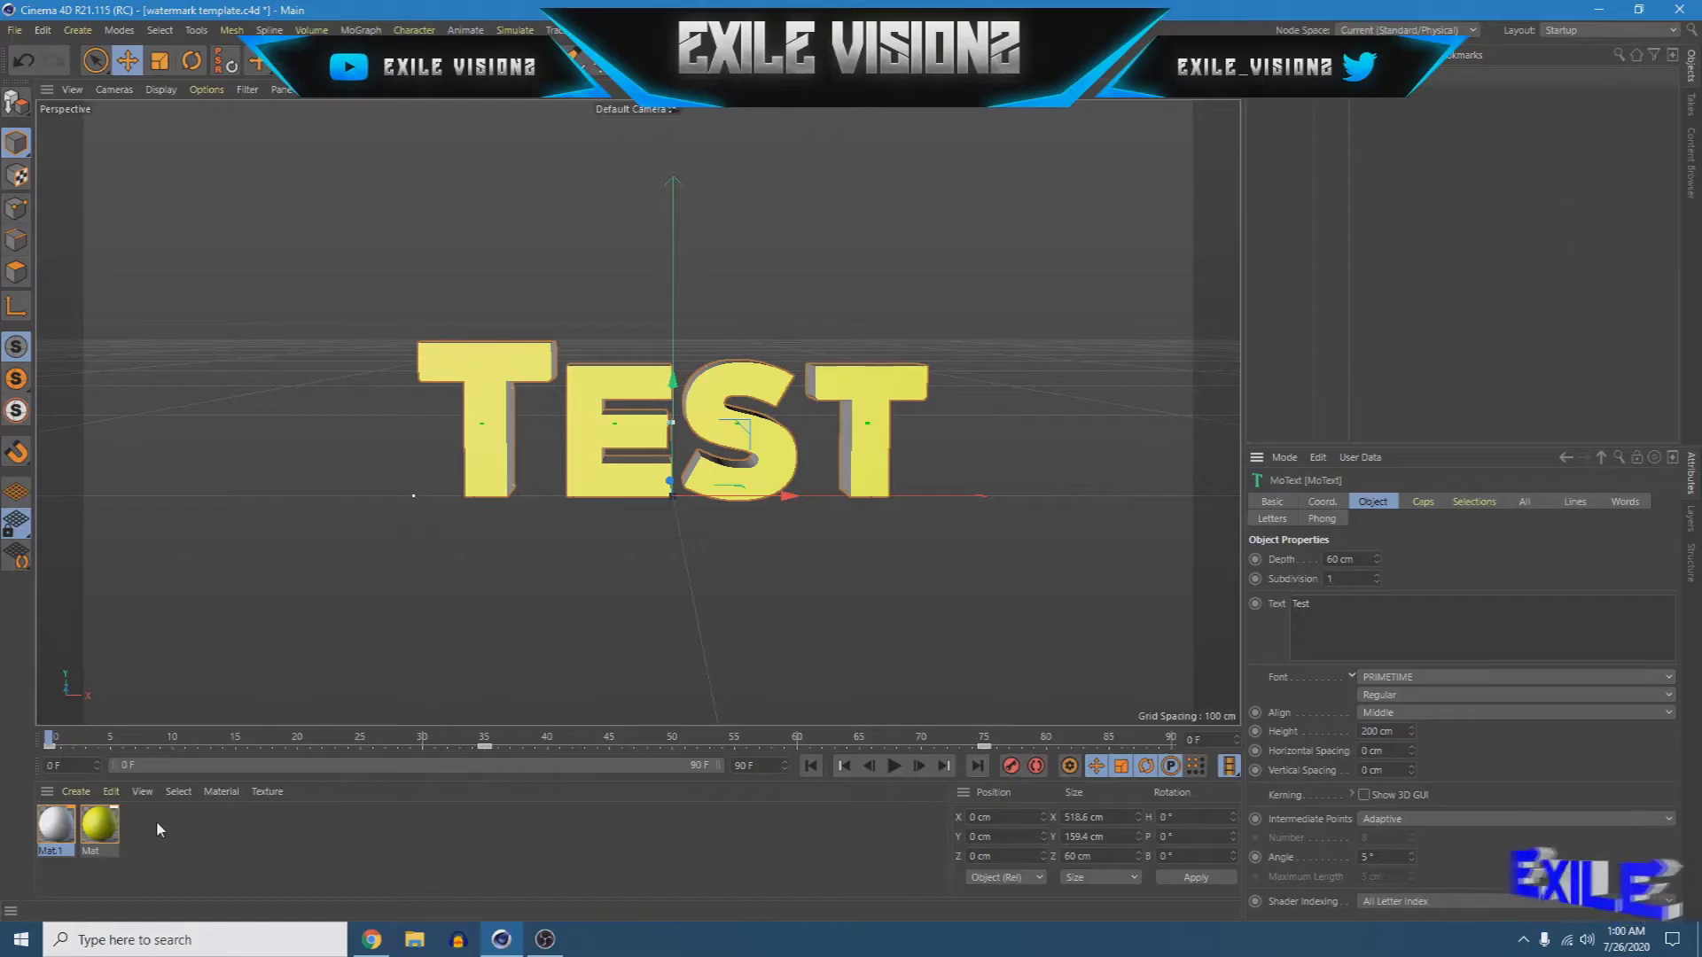
- Shift the Mat material's hue to about 241° so the TEST lettering turns blue
{"action": "double_click", "coordinate": [106, 832]}
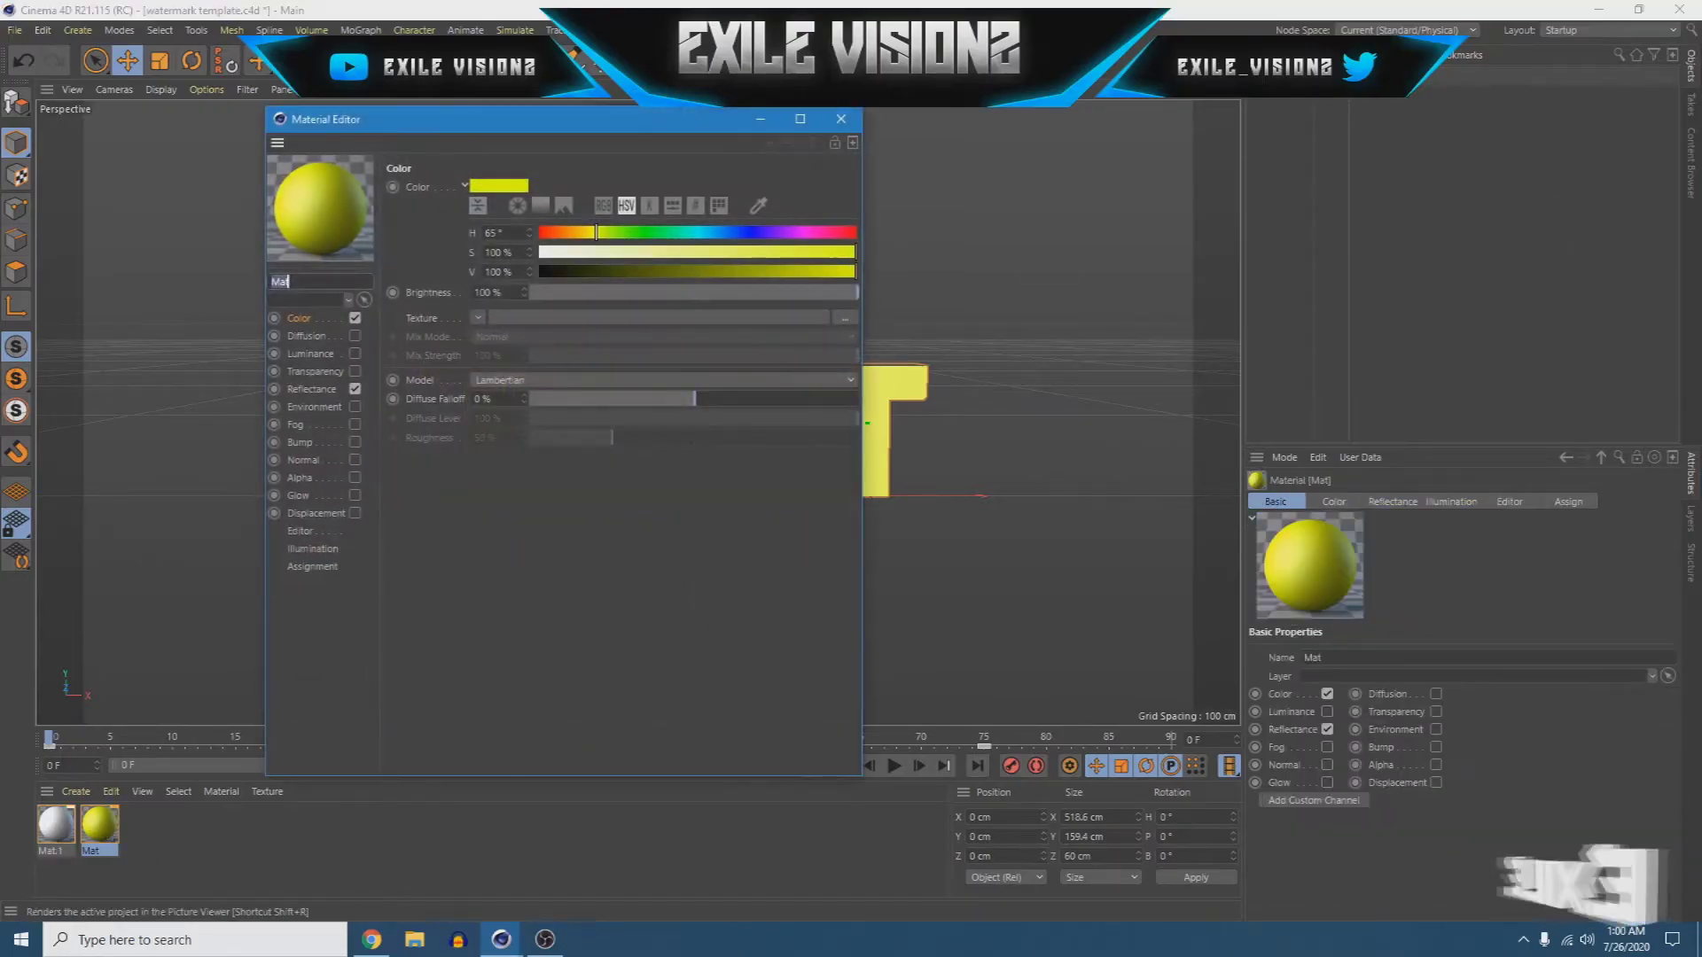
{"action": "left_click_drag", "start_coordinate": [488, 124], "coordinate": [657, 228]}
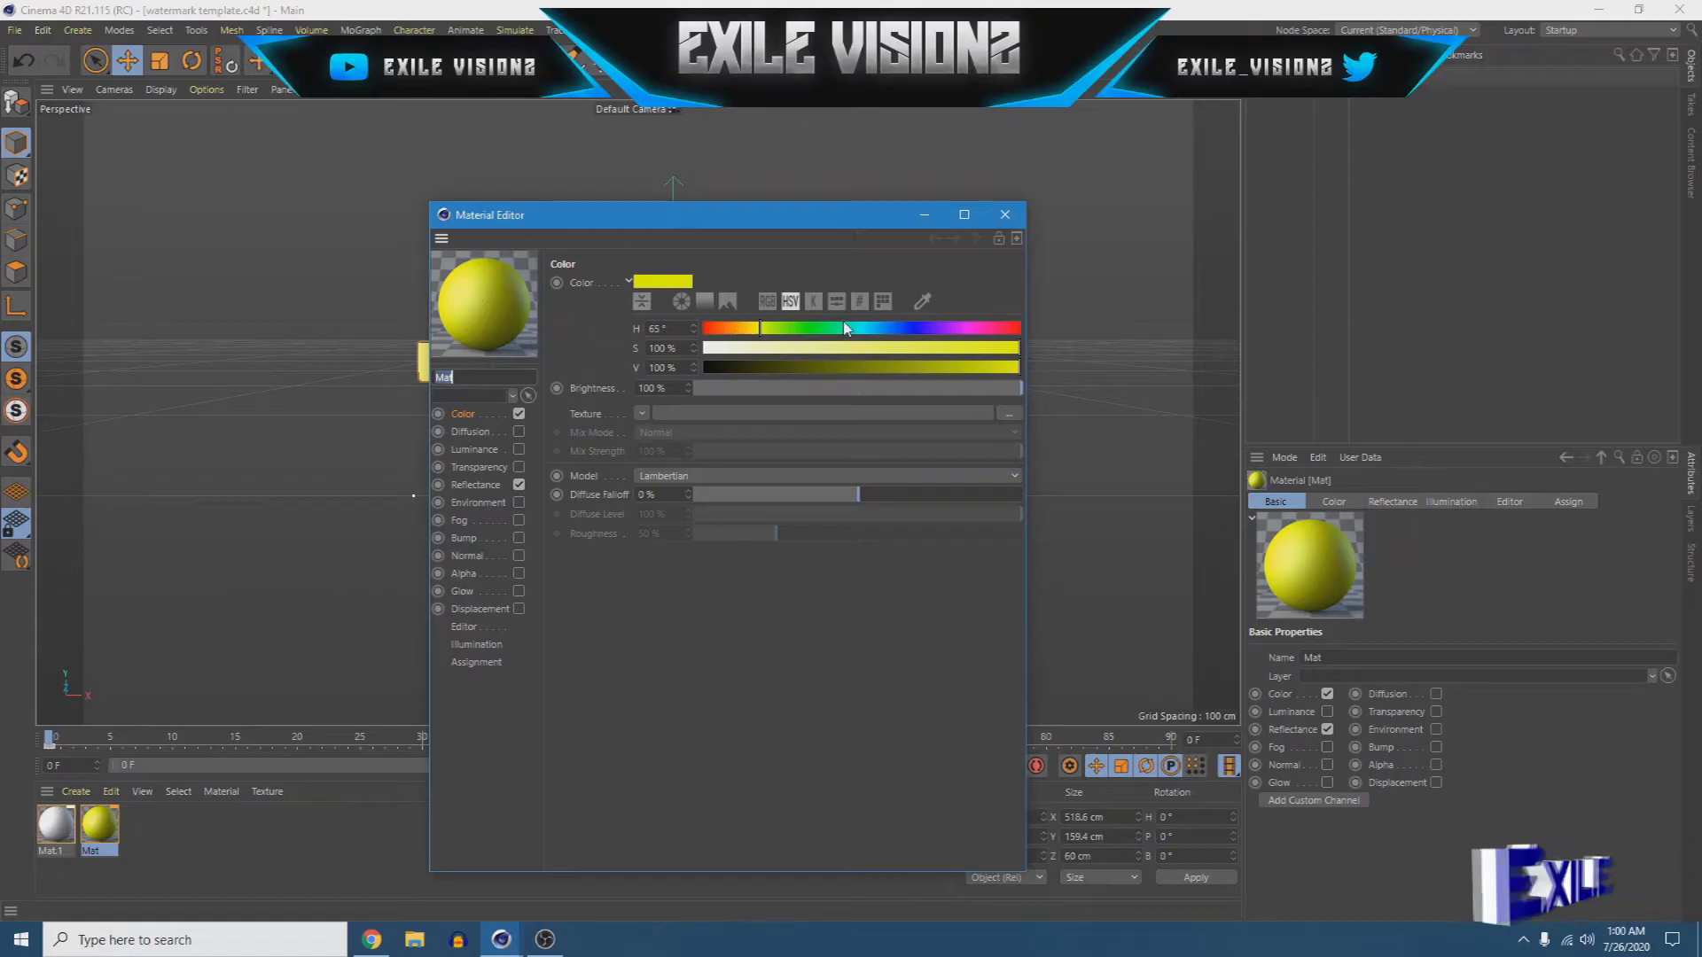
{"action": "left_click_drag", "start_coordinate": [725, 217], "coordinate": [604, 326]}
{"action": "left_click_drag", "start_coordinate": [638, 437], "coordinate": [794, 439]}
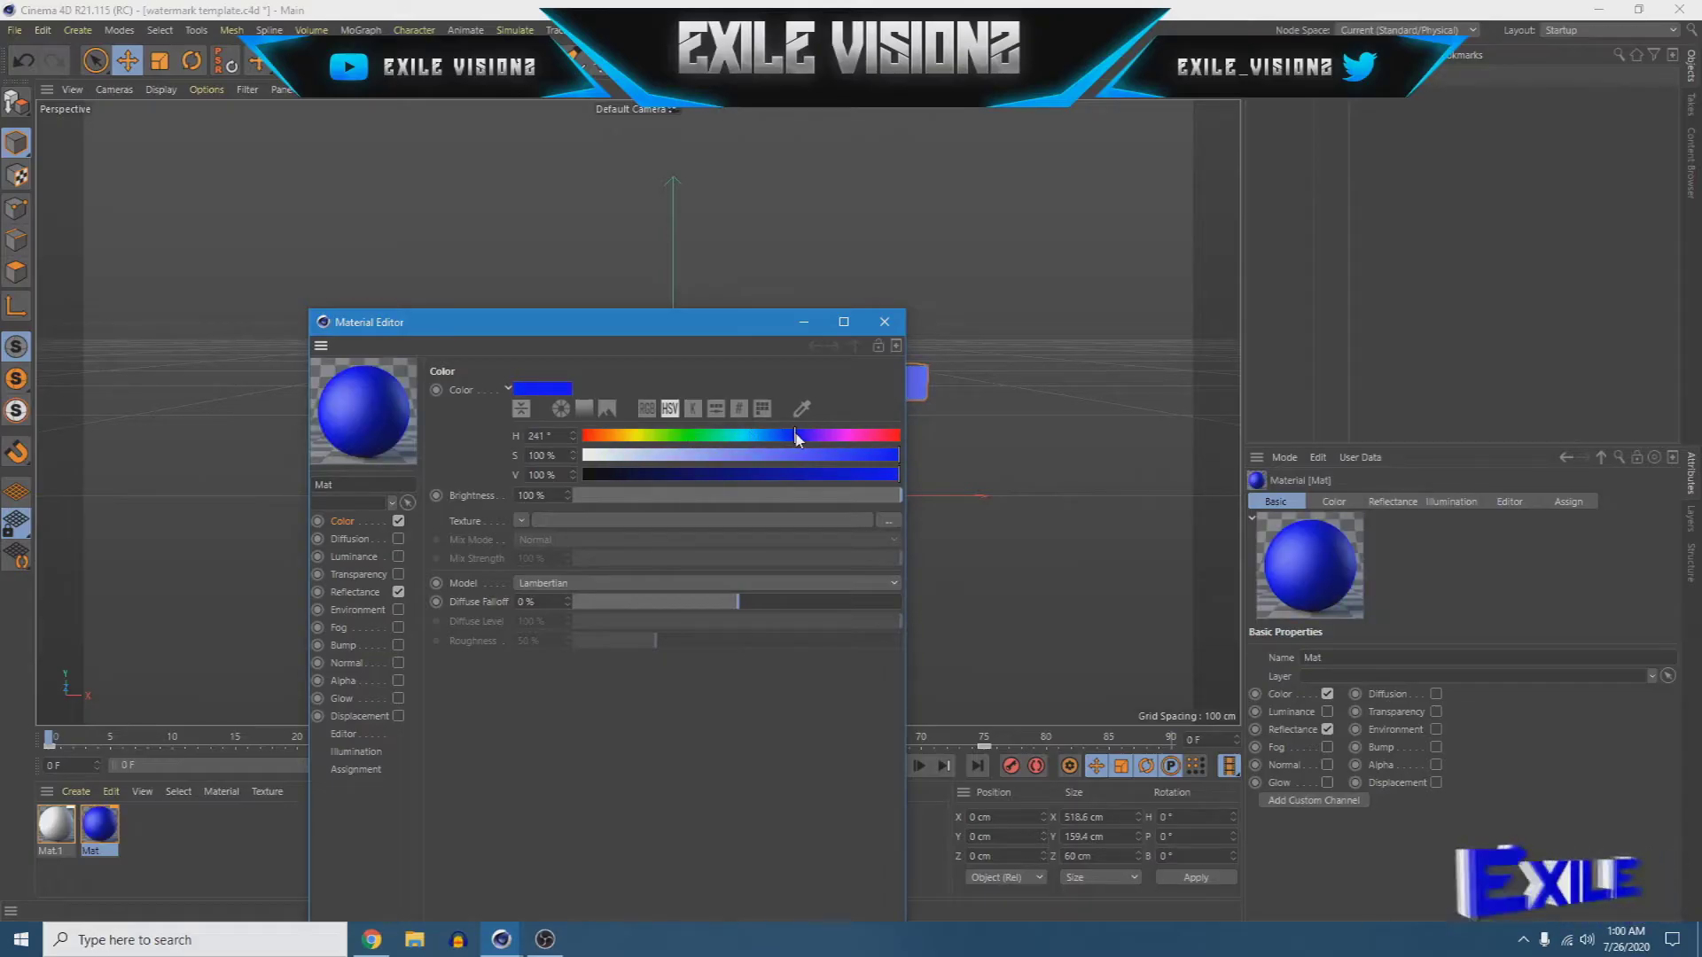
{"action": "left_click", "coordinate": [884, 322]}
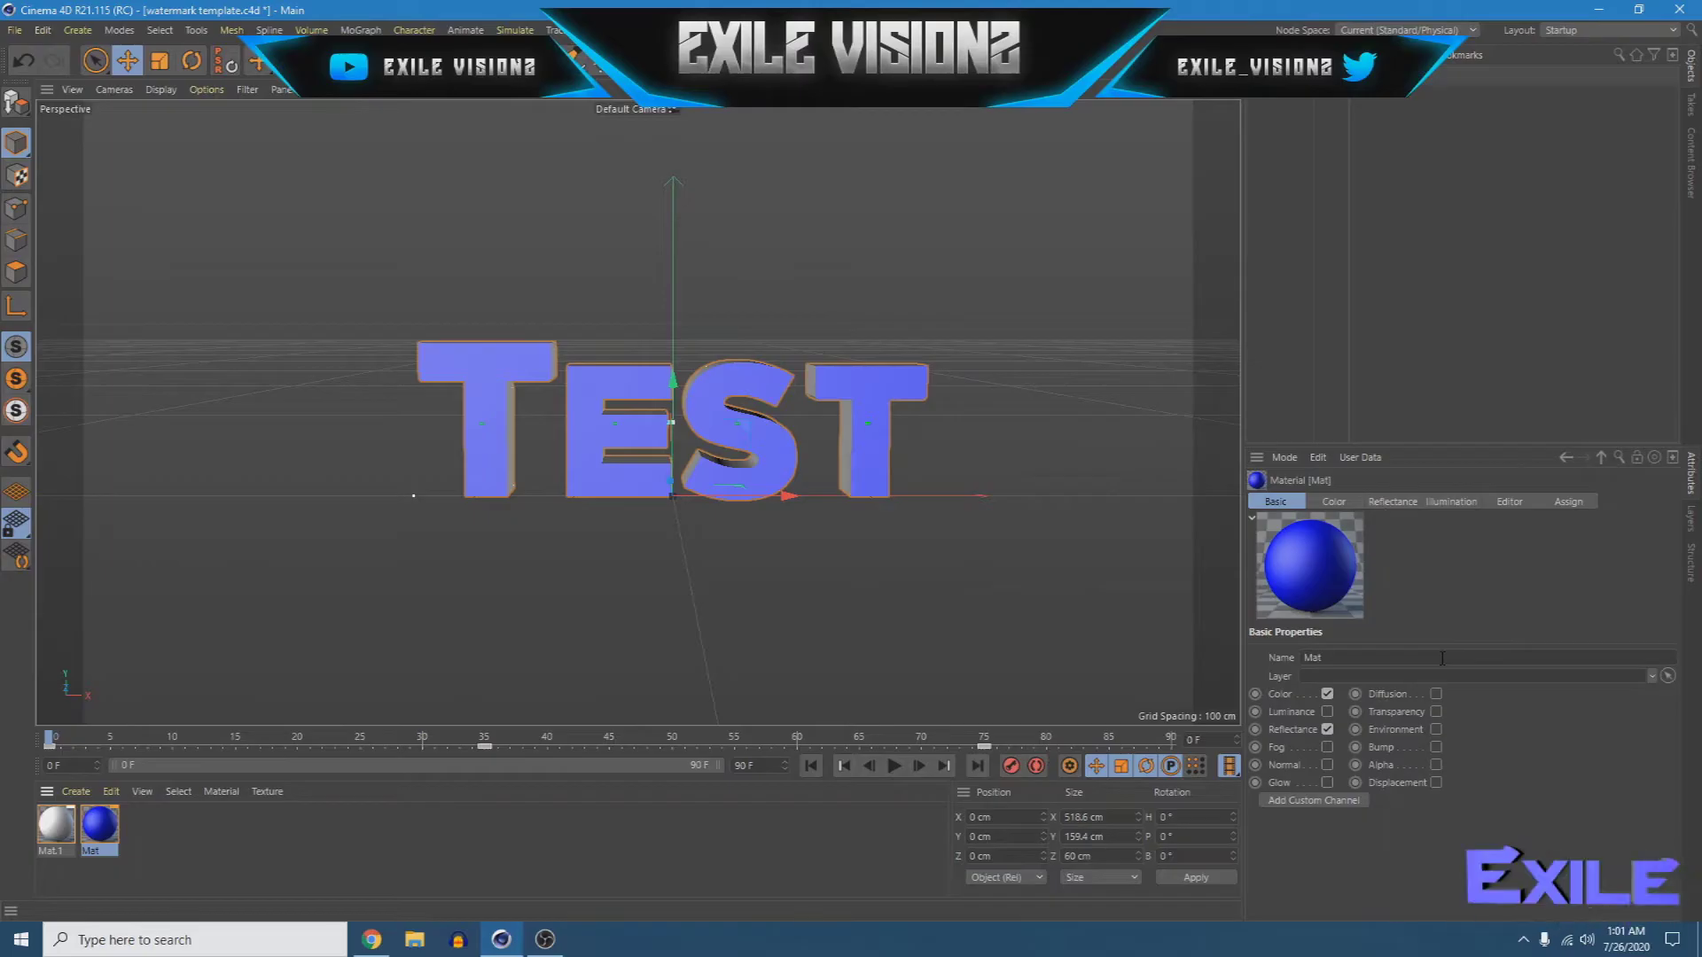
{"action": "left_click", "coordinate": [60, 829]}
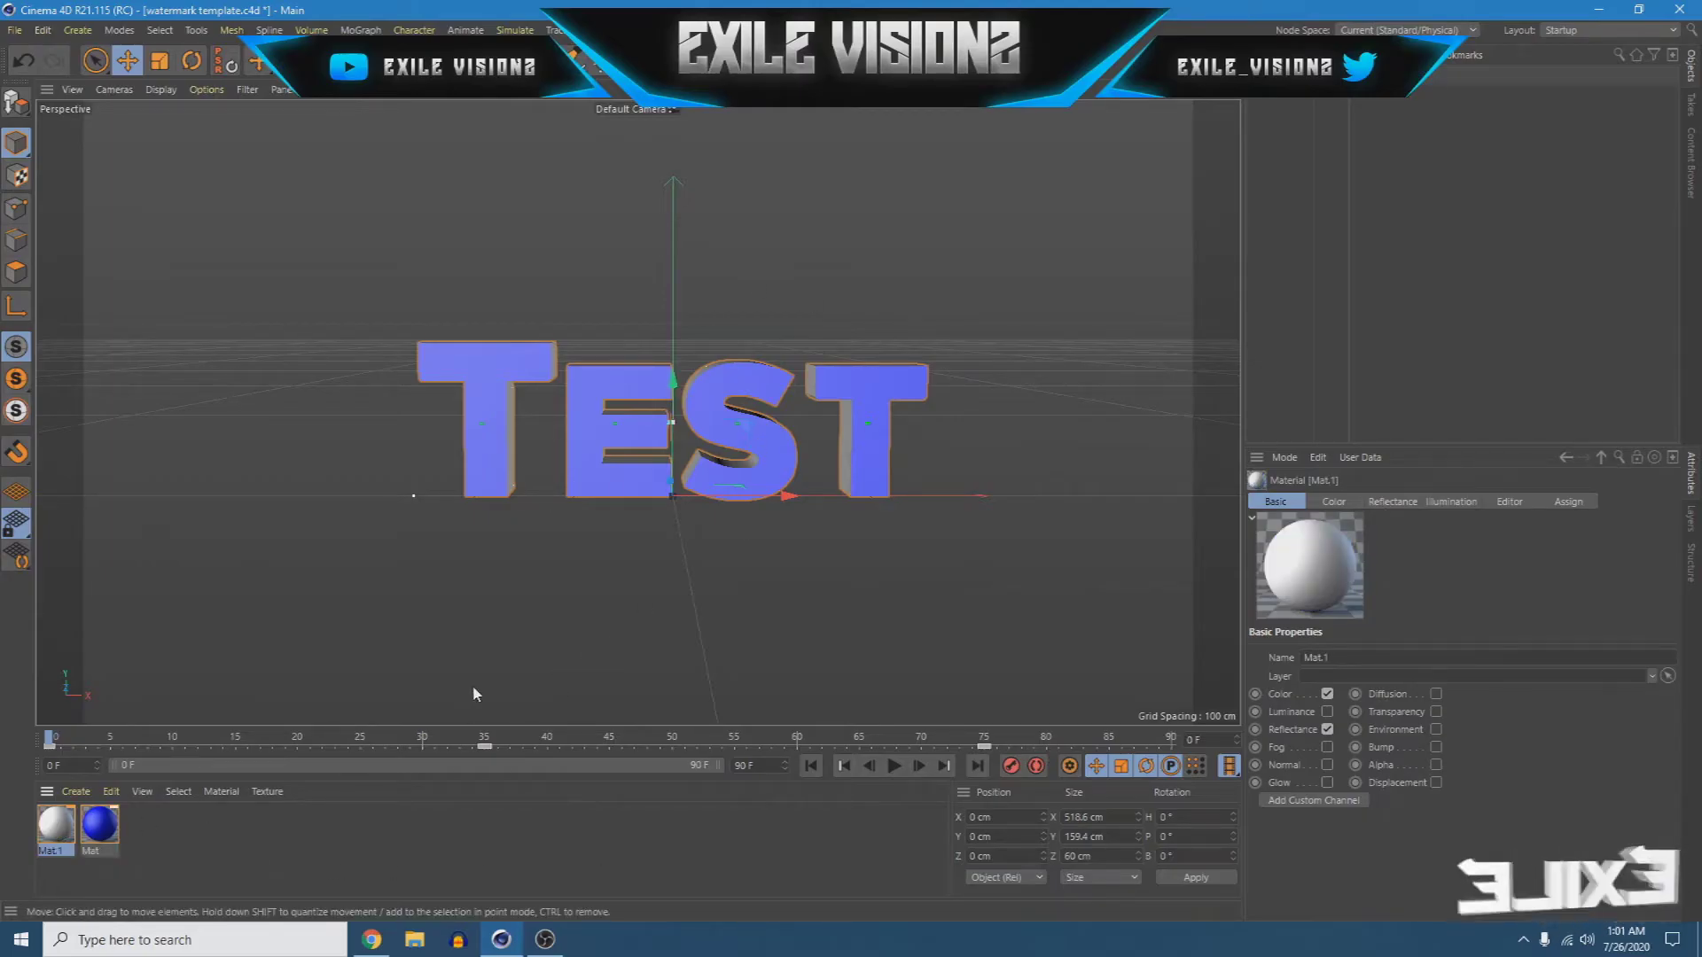
- Set Mat.1's colour to red: hue 0°, saturation 91%, value 100%
{"action": "double_click", "coordinate": [57, 829]}
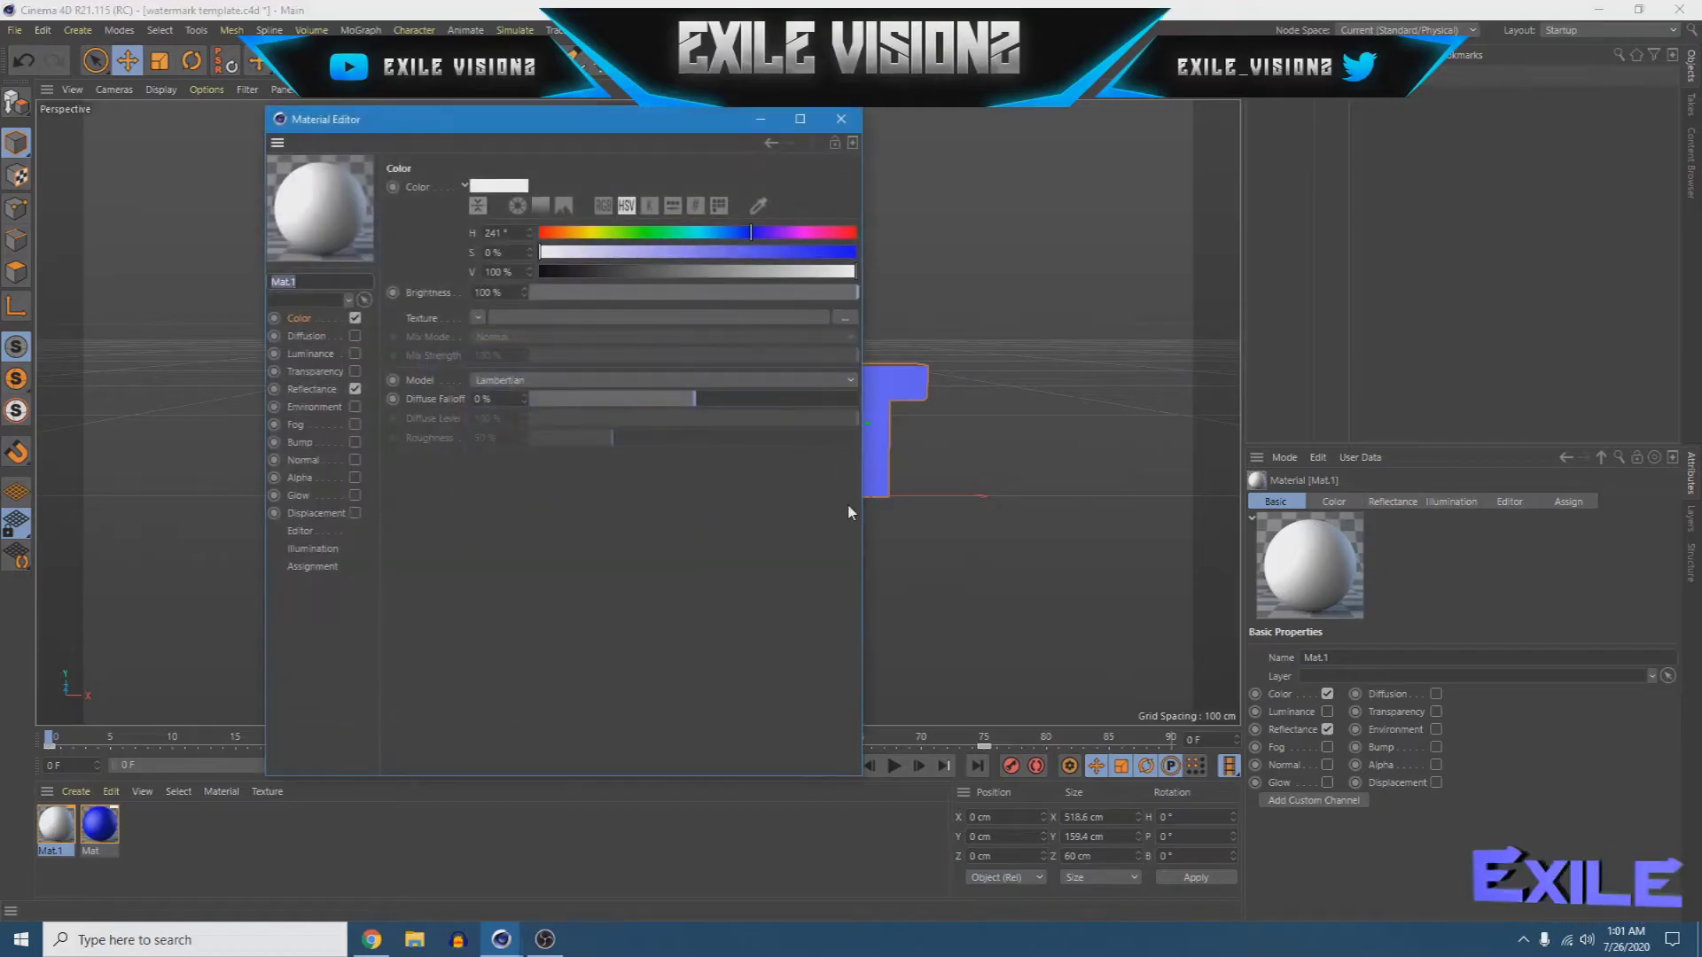
{"action": "left_click_drag", "start_coordinate": [630, 233], "coordinate": [743, 222]}
{"action": "left_click_drag", "start_coordinate": [620, 254], "coordinate": [838, 256]}
{"action": "left_click_drag", "start_coordinate": [745, 233], "coordinate": [539, 232]}
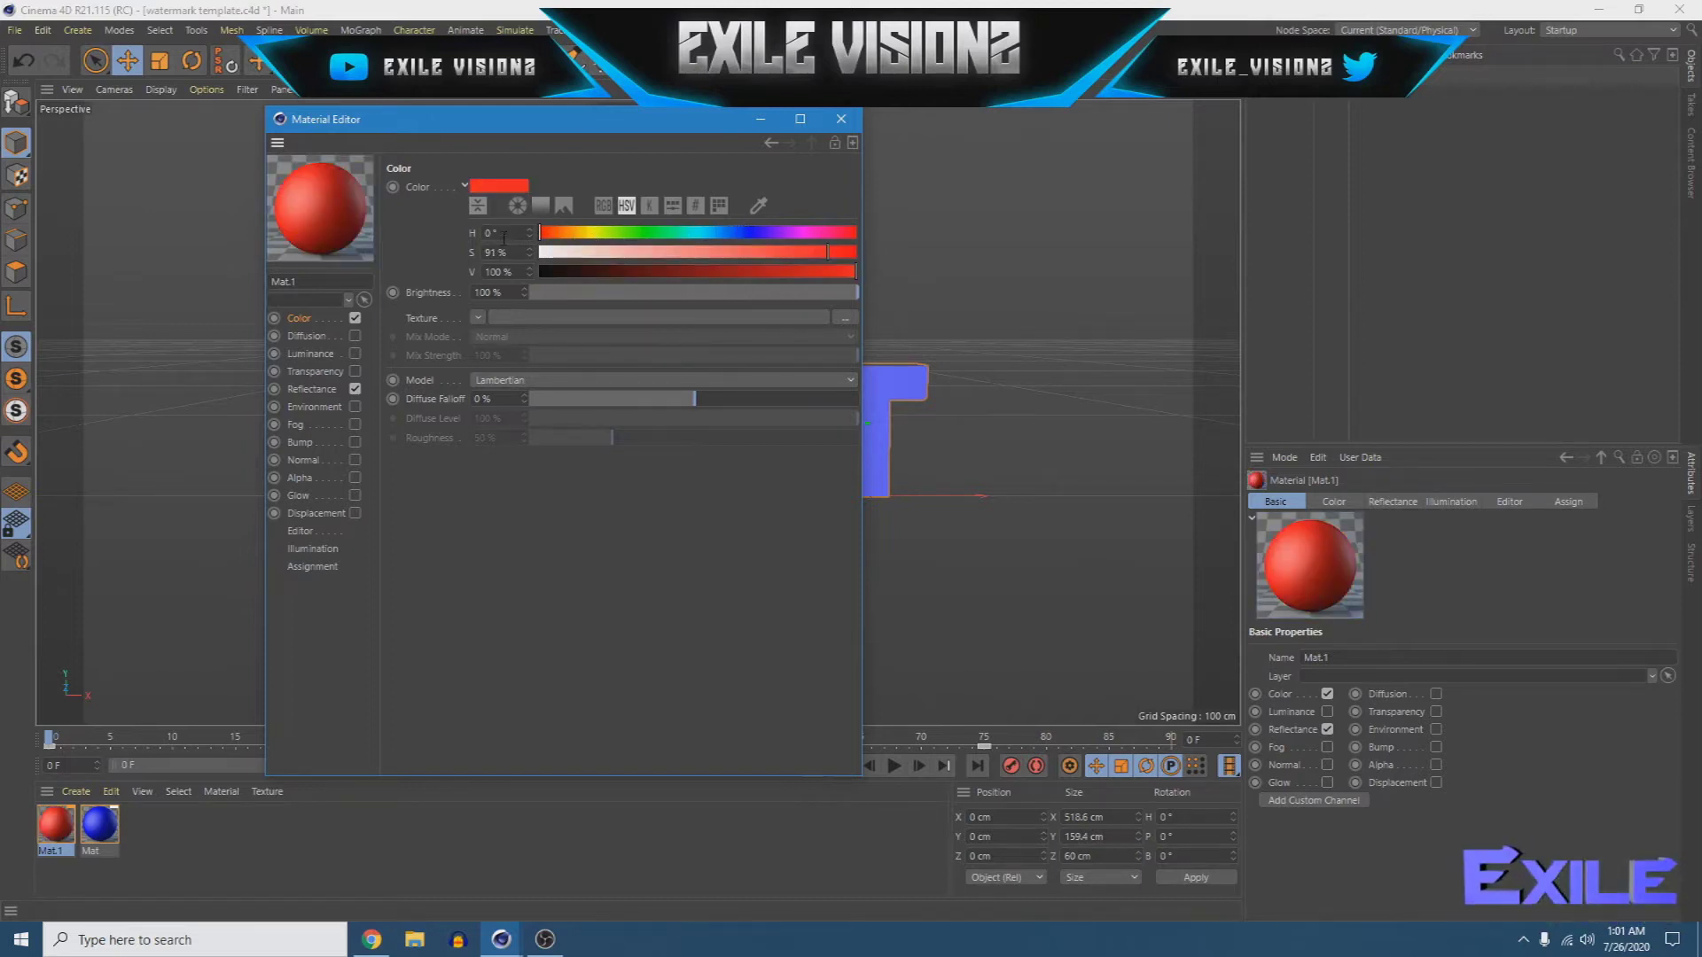
{"action": "left_click", "coordinate": [841, 120]}
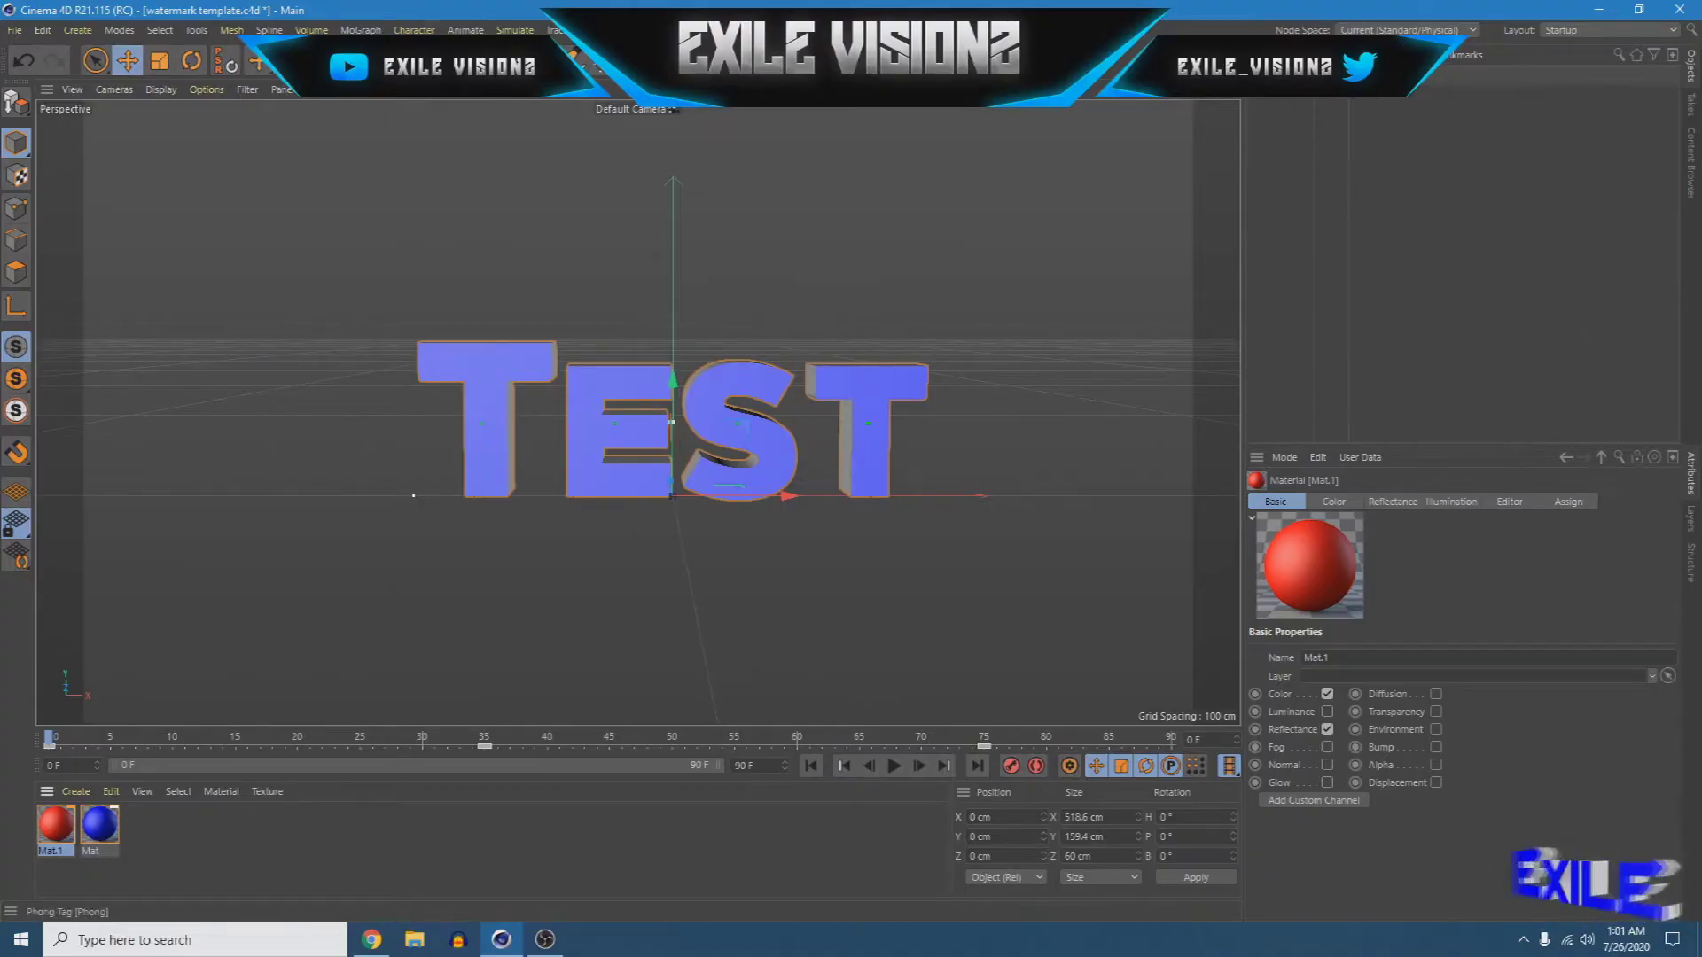
- Compare the Mat.1 and Mat tags, confirming C1 as the Mat tag's selection
{"action": "left_click", "coordinate": [1292, 408]}
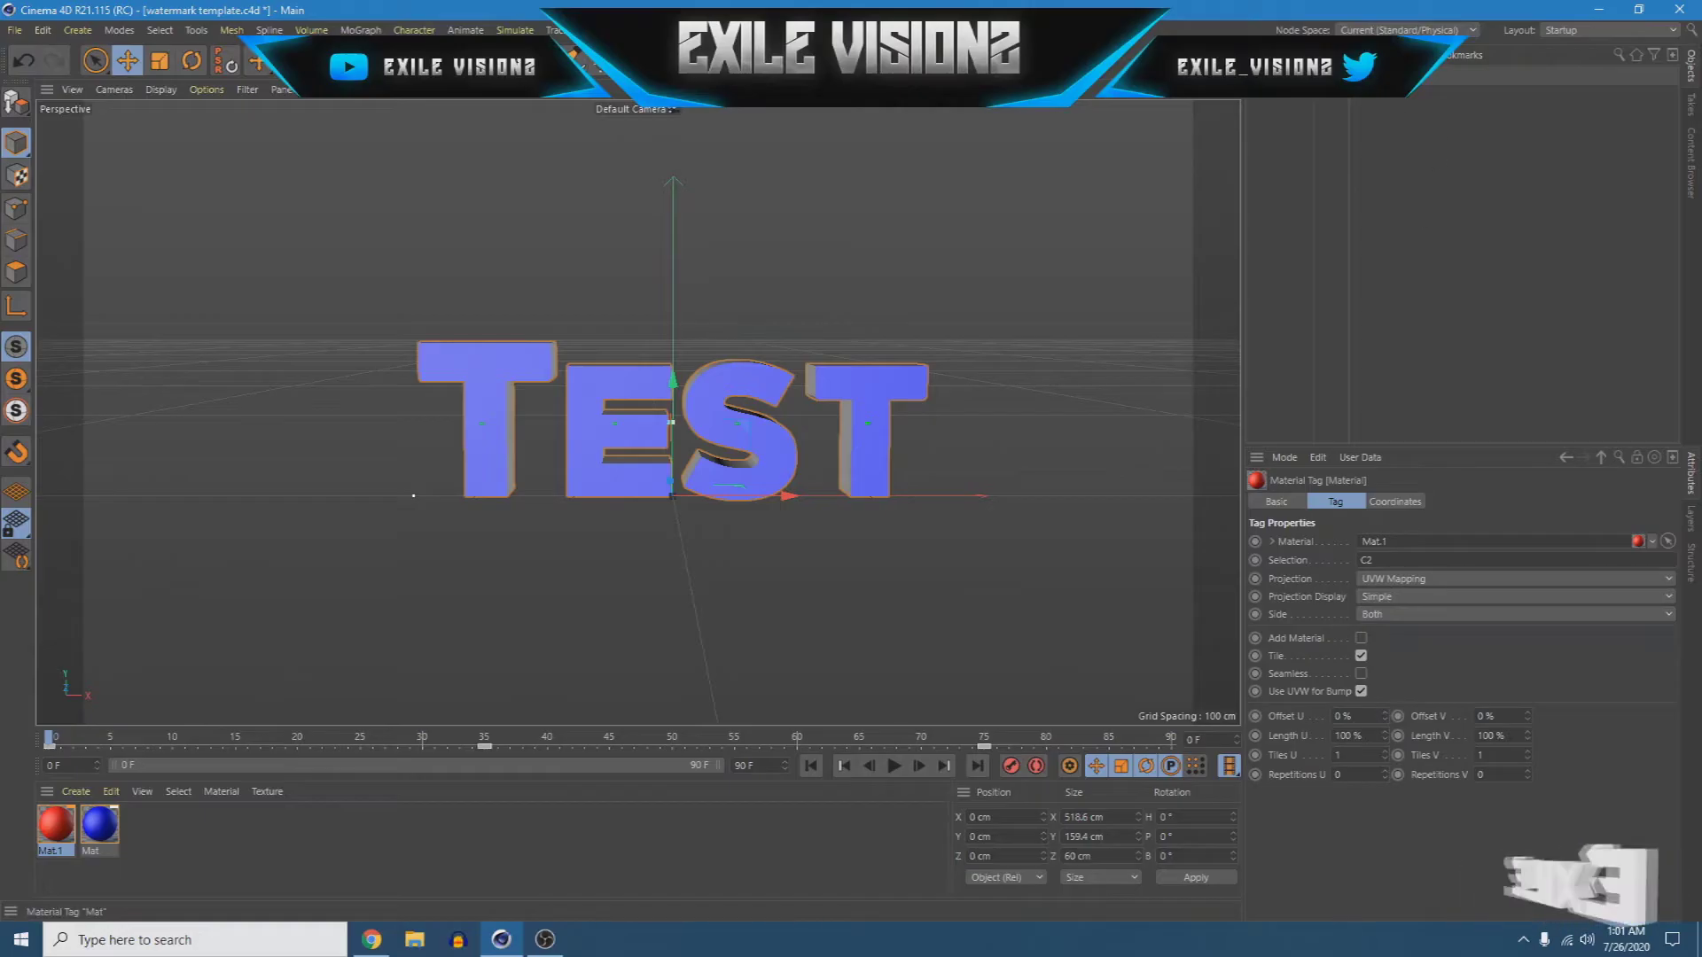
{"action": "left_click", "coordinate": [1383, 80]}
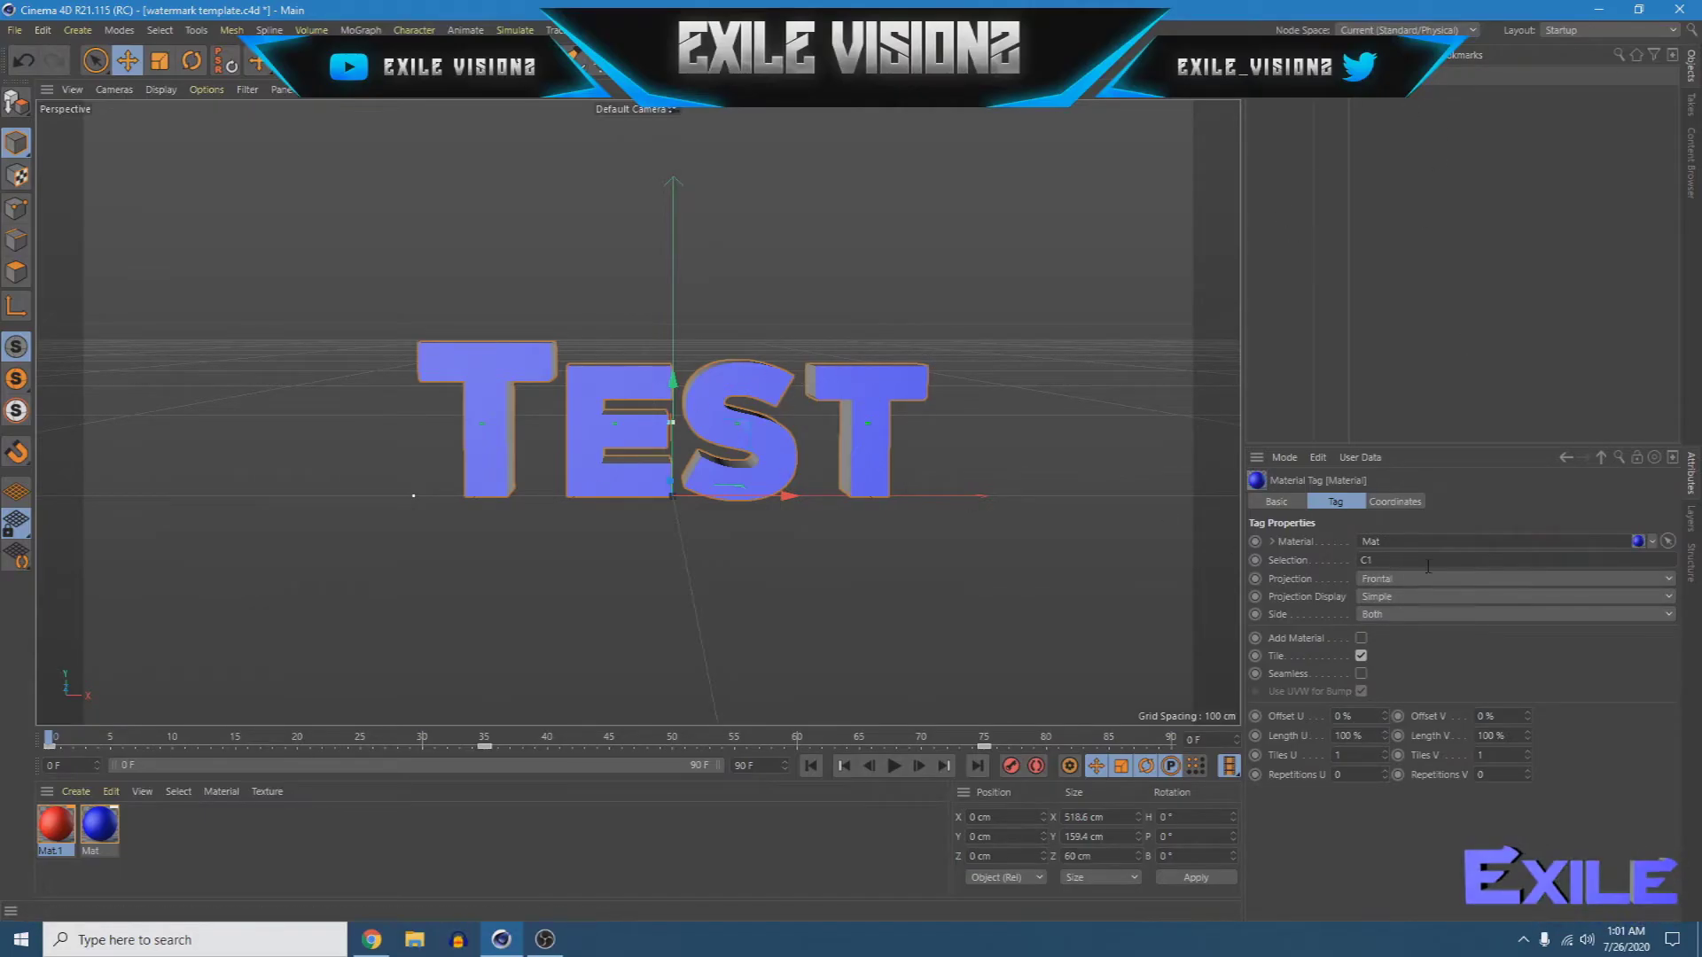
{"action": "left_click", "coordinate": [1380, 560]}
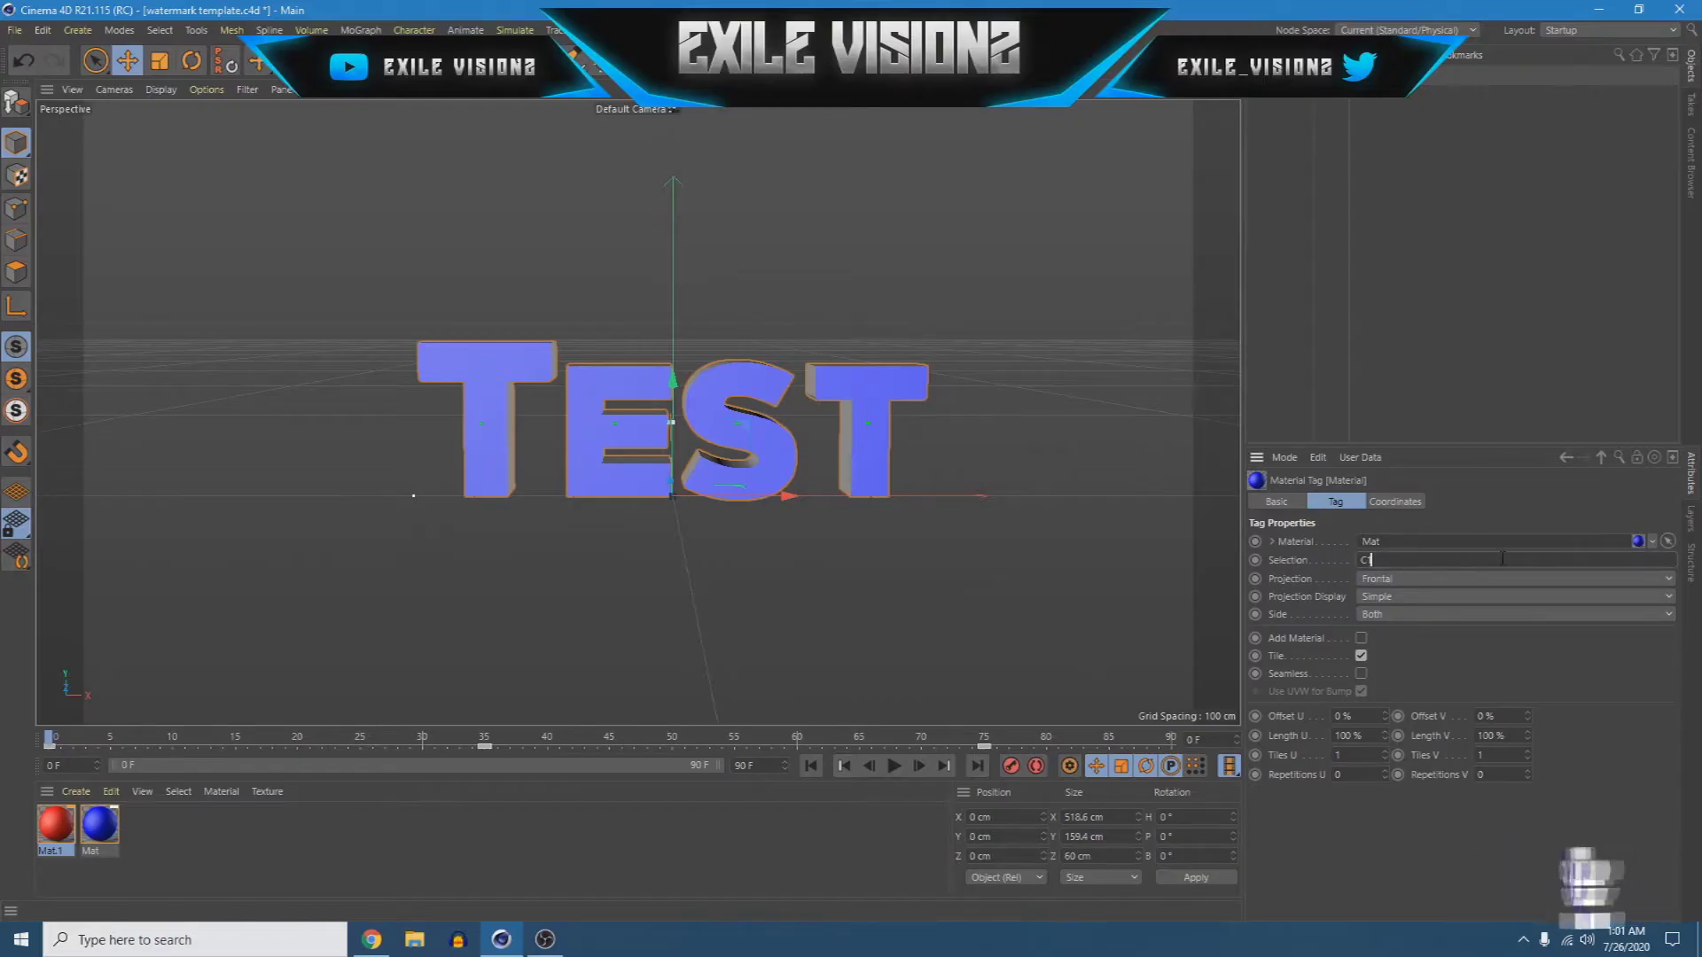
{"action": "key", "text": "Return"}
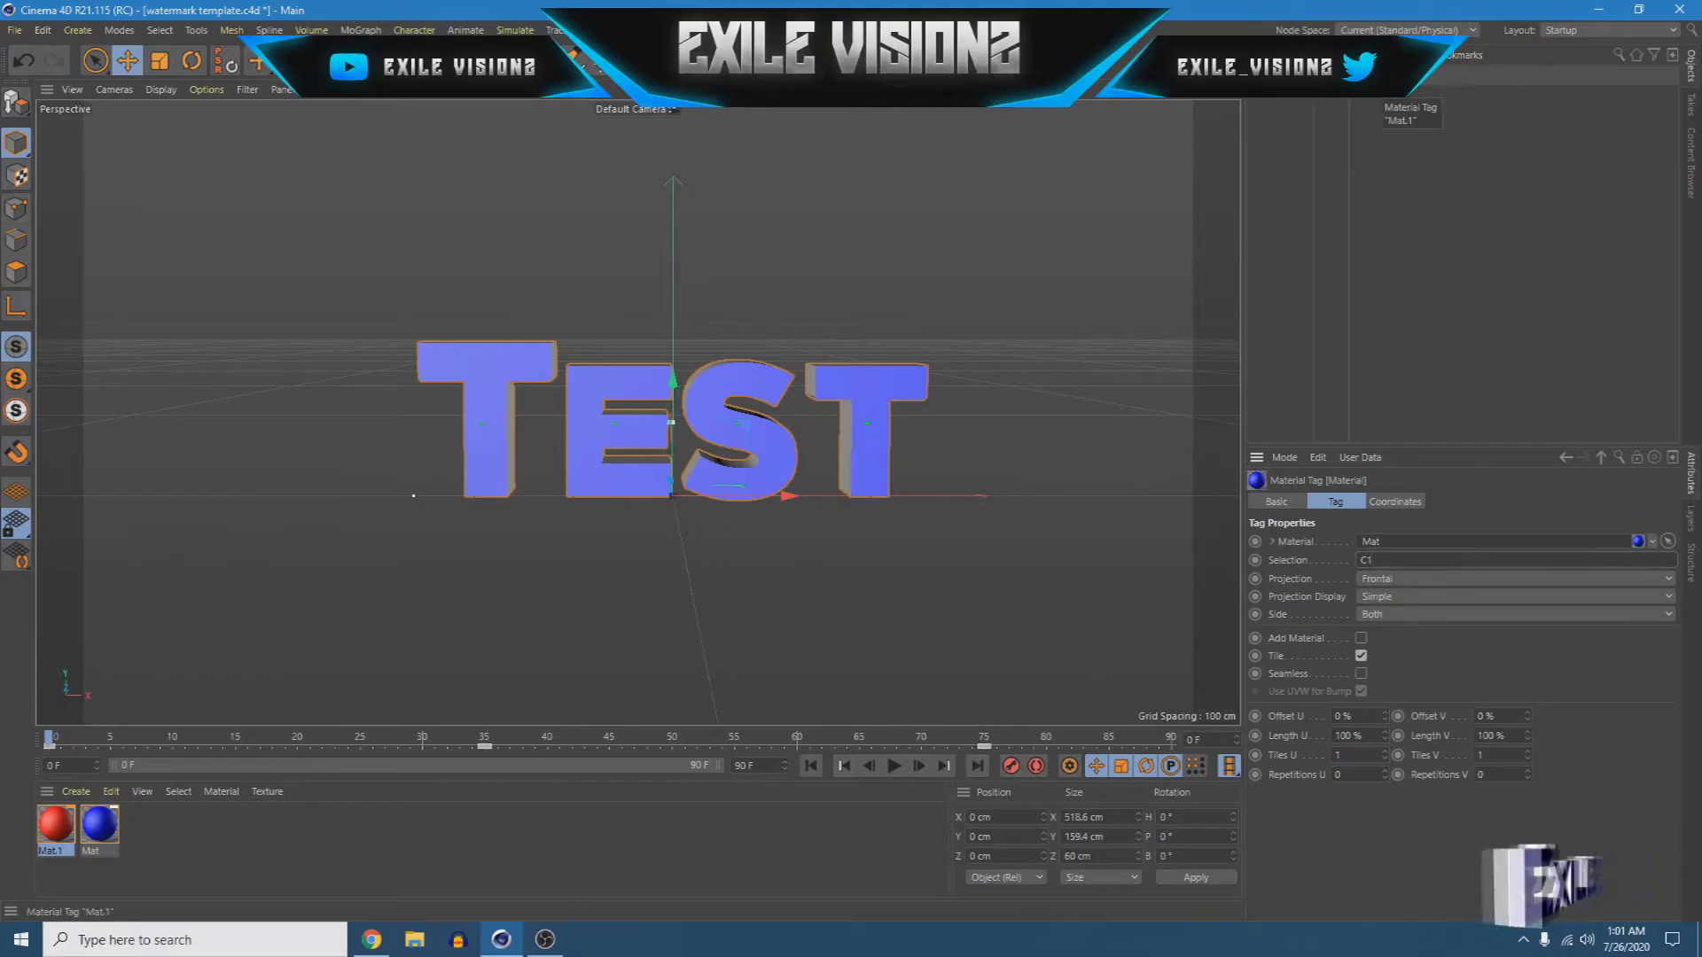
{"action": "left_click", "coordinate": [1376, 98]}
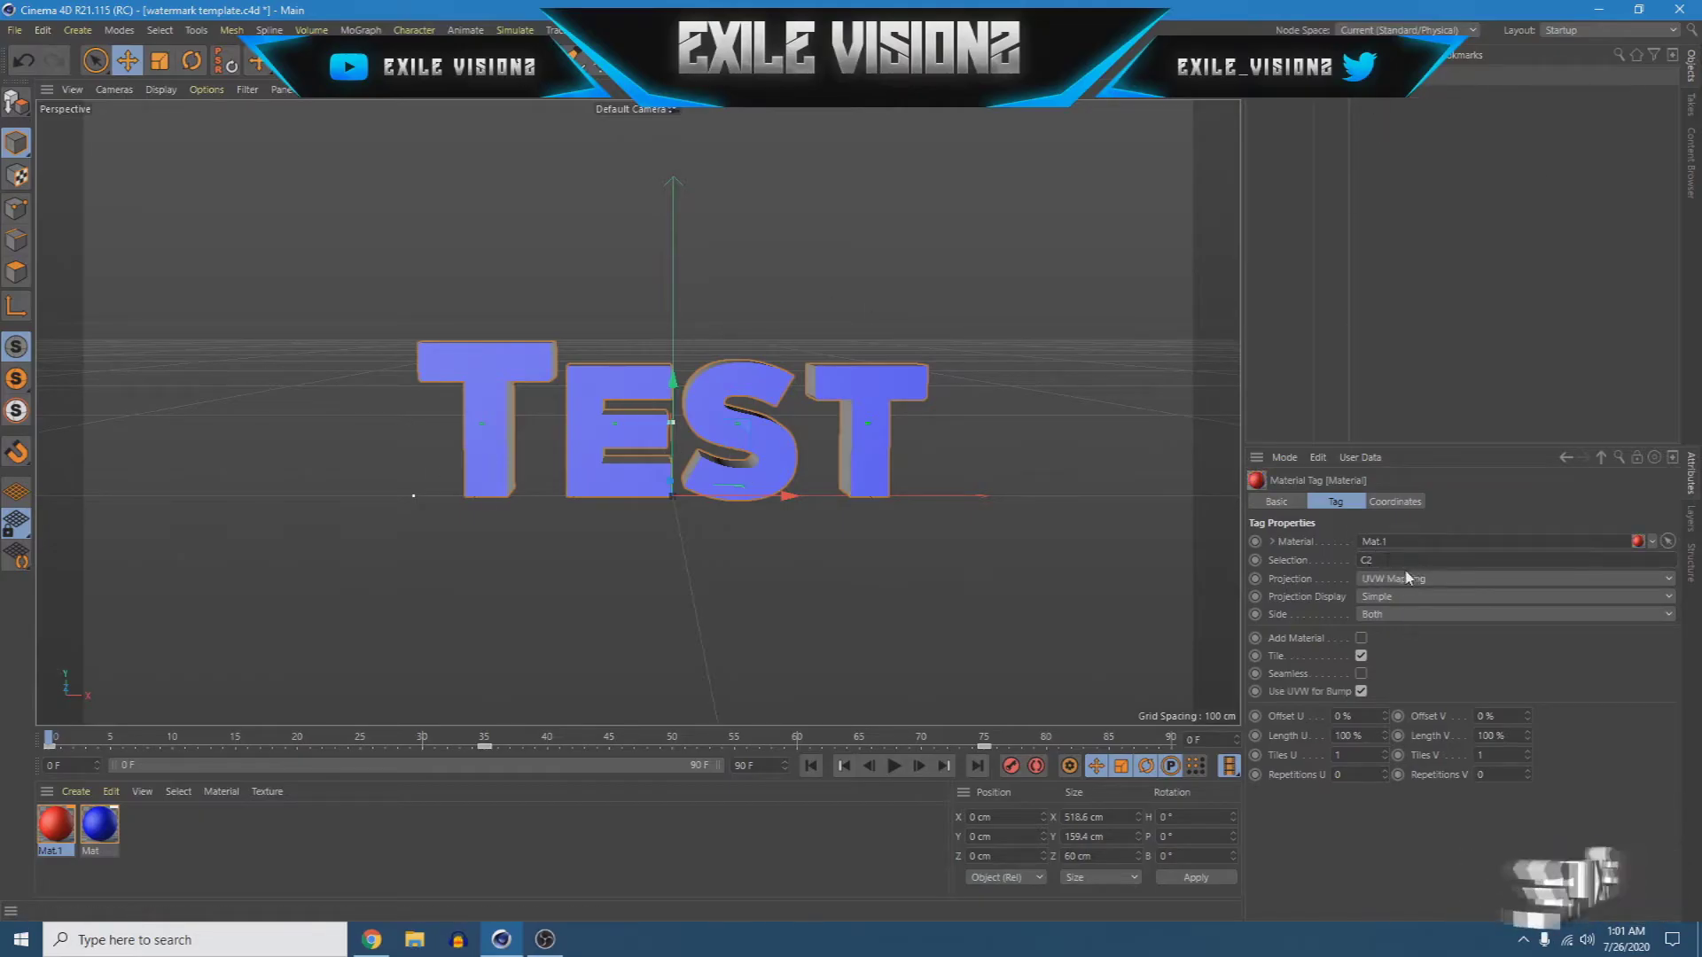
{"action": "left_click", "coordinate": [1361, 98]}
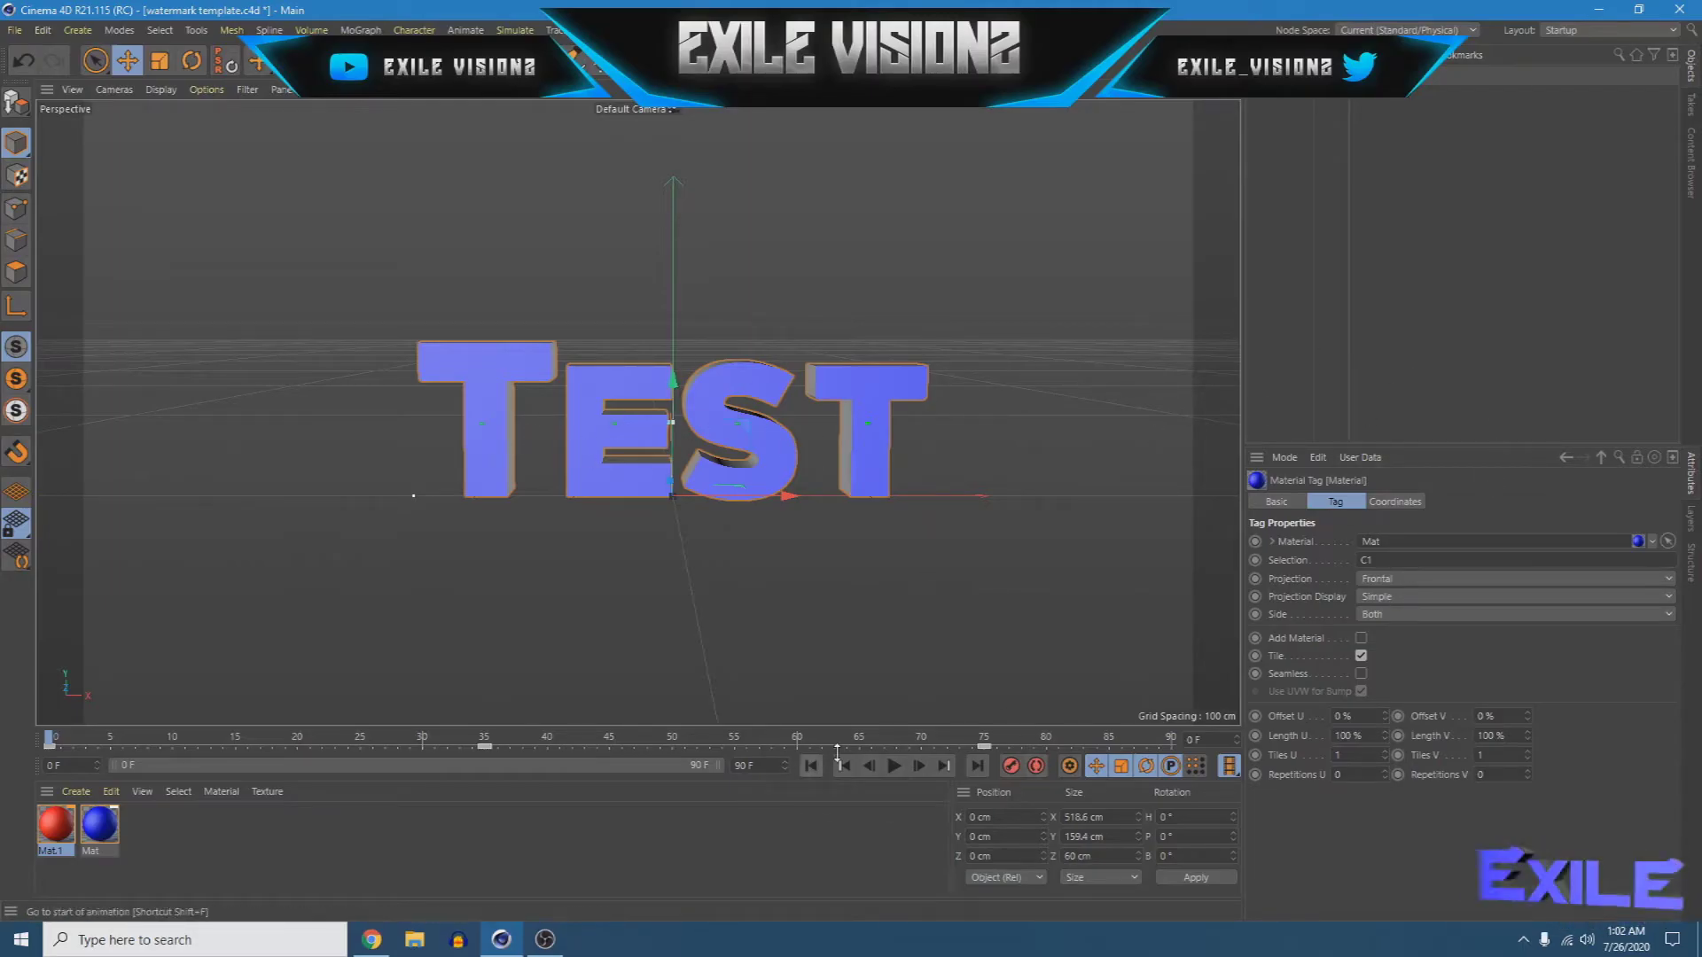
- Preview the TEST rotation animation, then stop it and rewind the playhead to 0 F
{"action": "left_click", "coordinate": [895, 767]}
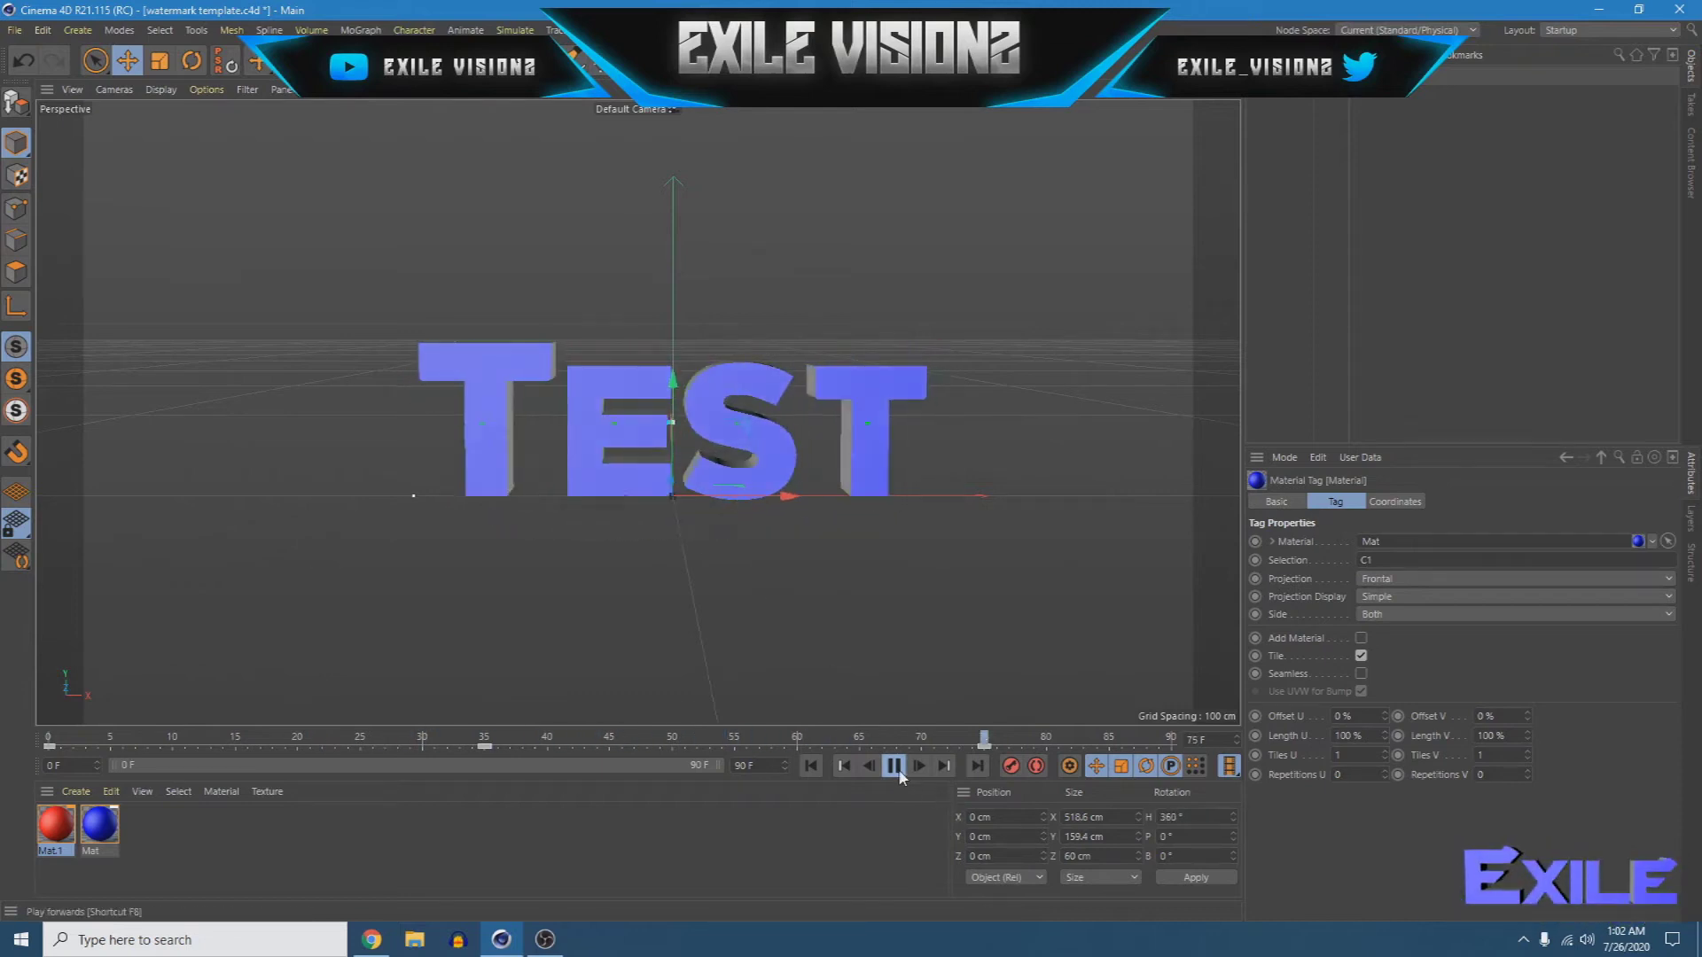
{"action": "left_click", "coordinate": [1020, 741]}
{"action": "left_click", "coordinate": [990, 745]}
{"action": "left_click_drag", "start_coordinate": [990, 745], "coordinate": [71, 709]}
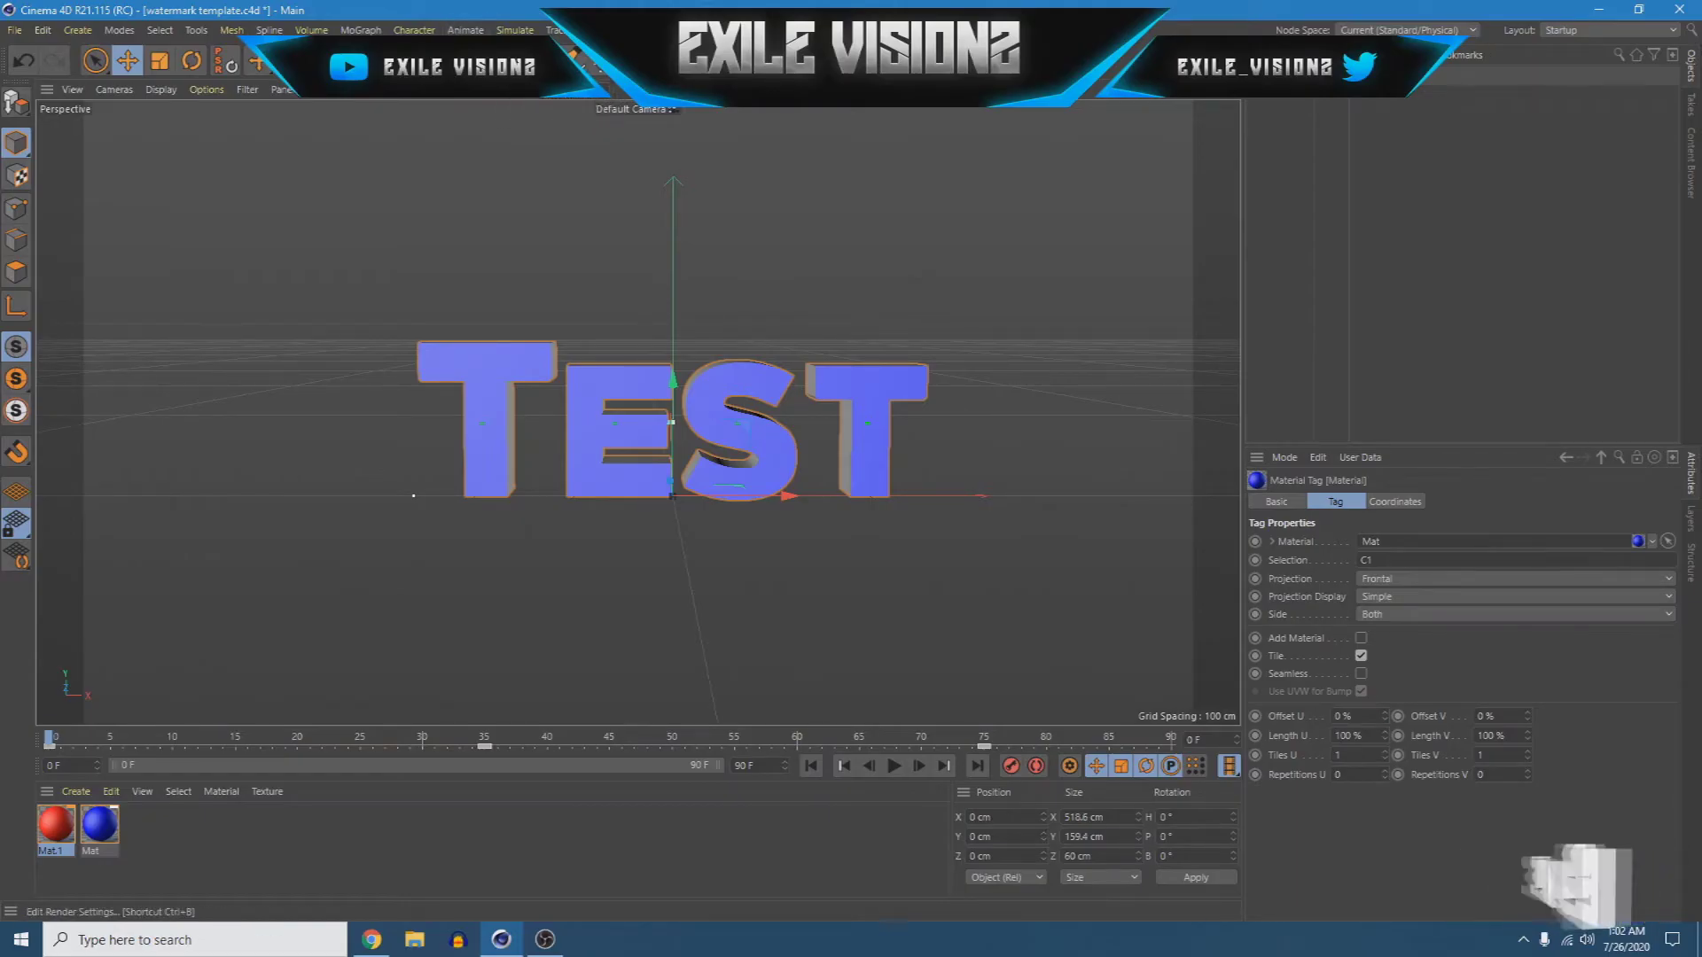
{"action": "left_click", "coordinate": [581, 60]}
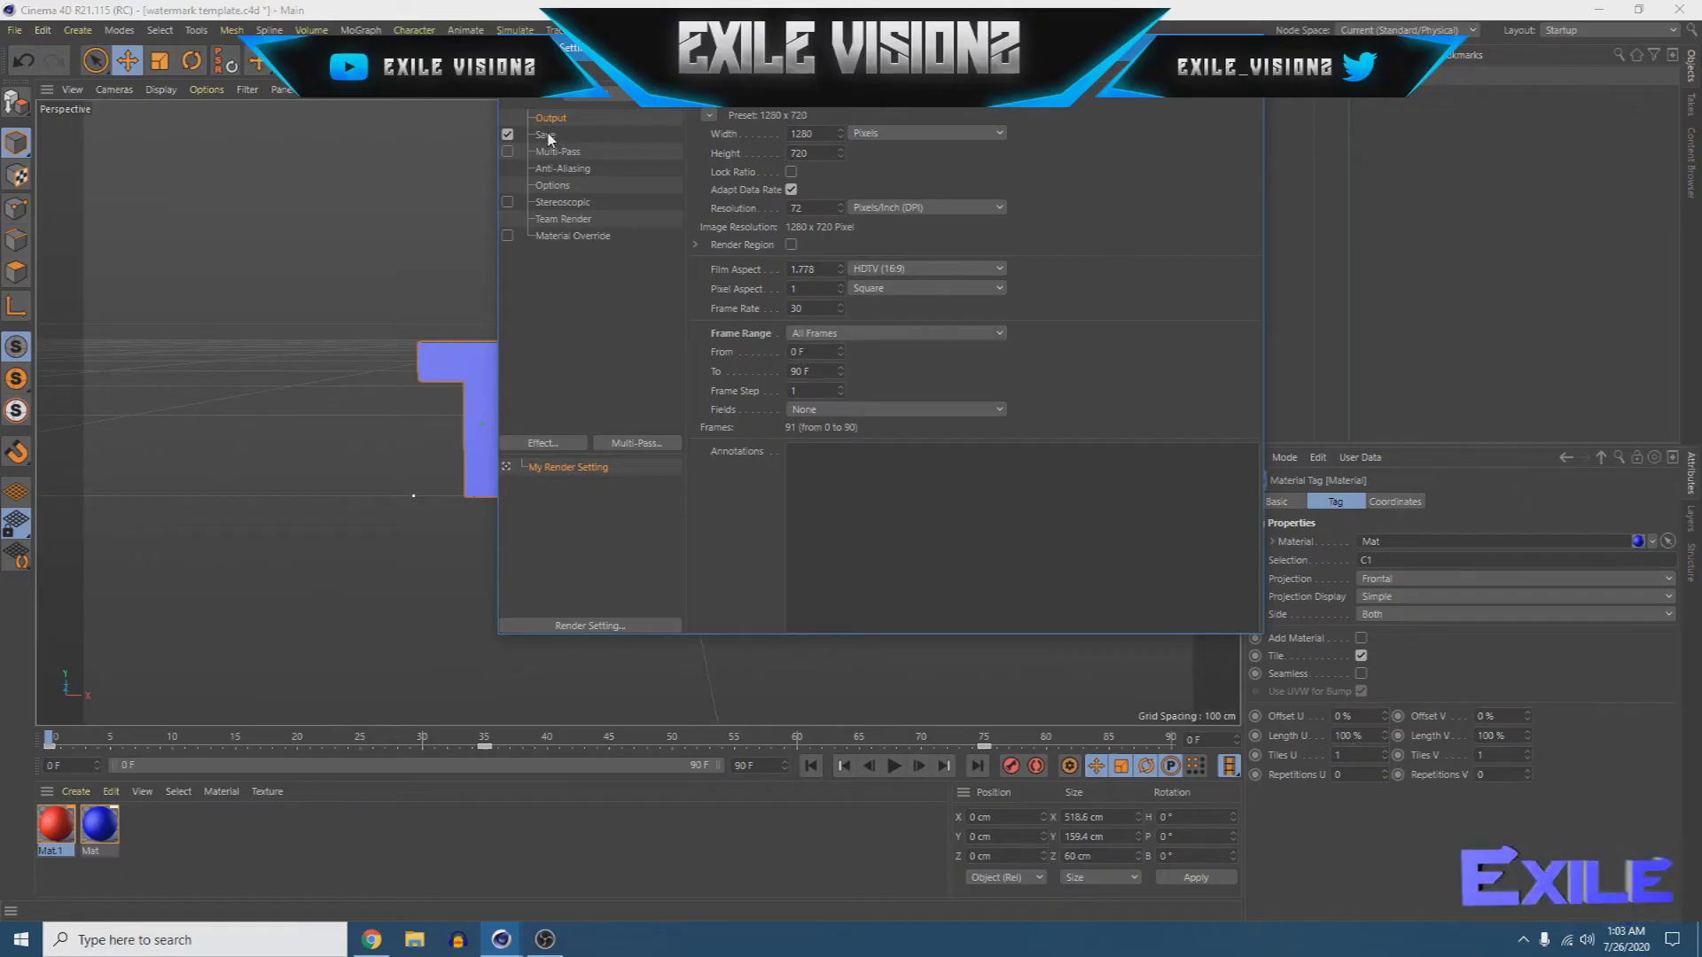
- Review the 1280×720 PNG-with-alpha output and choose where the rendered frames are saved
{"action": "left_click", "coordinate": [571, 136]}
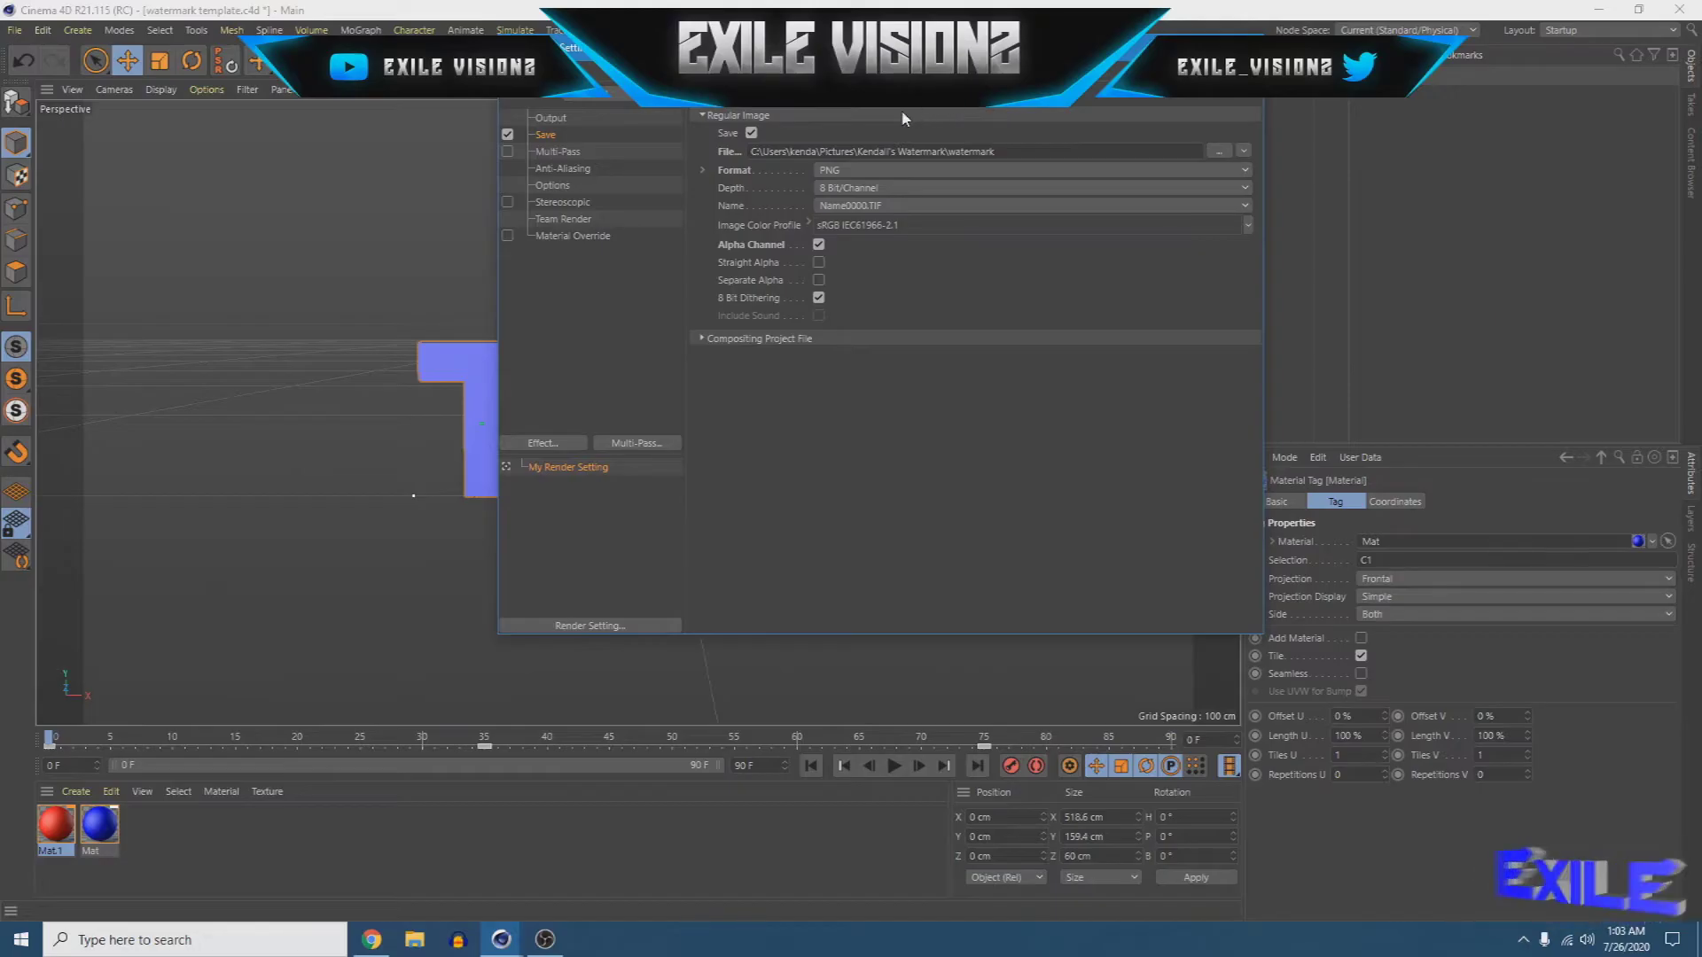
{"action": "left_click", "coordinate": [1220, 152]}
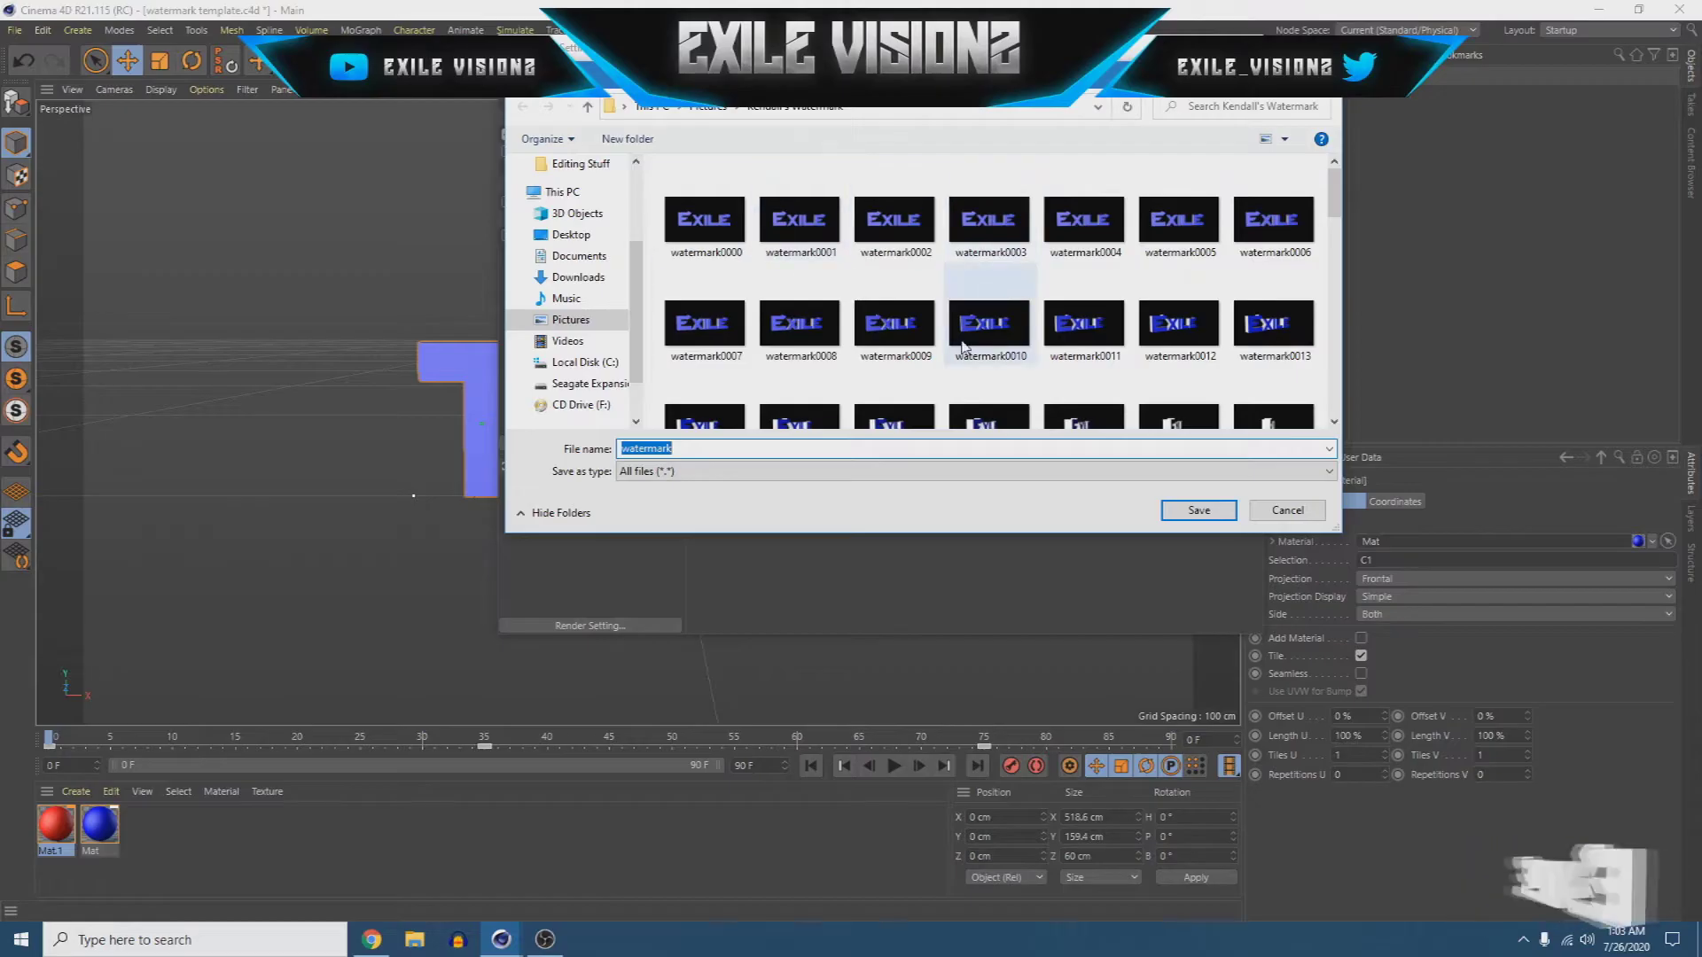
- Create a new folder named watermark on the Desktop
{"action": "left_click", "coordinate": [571, 236]}
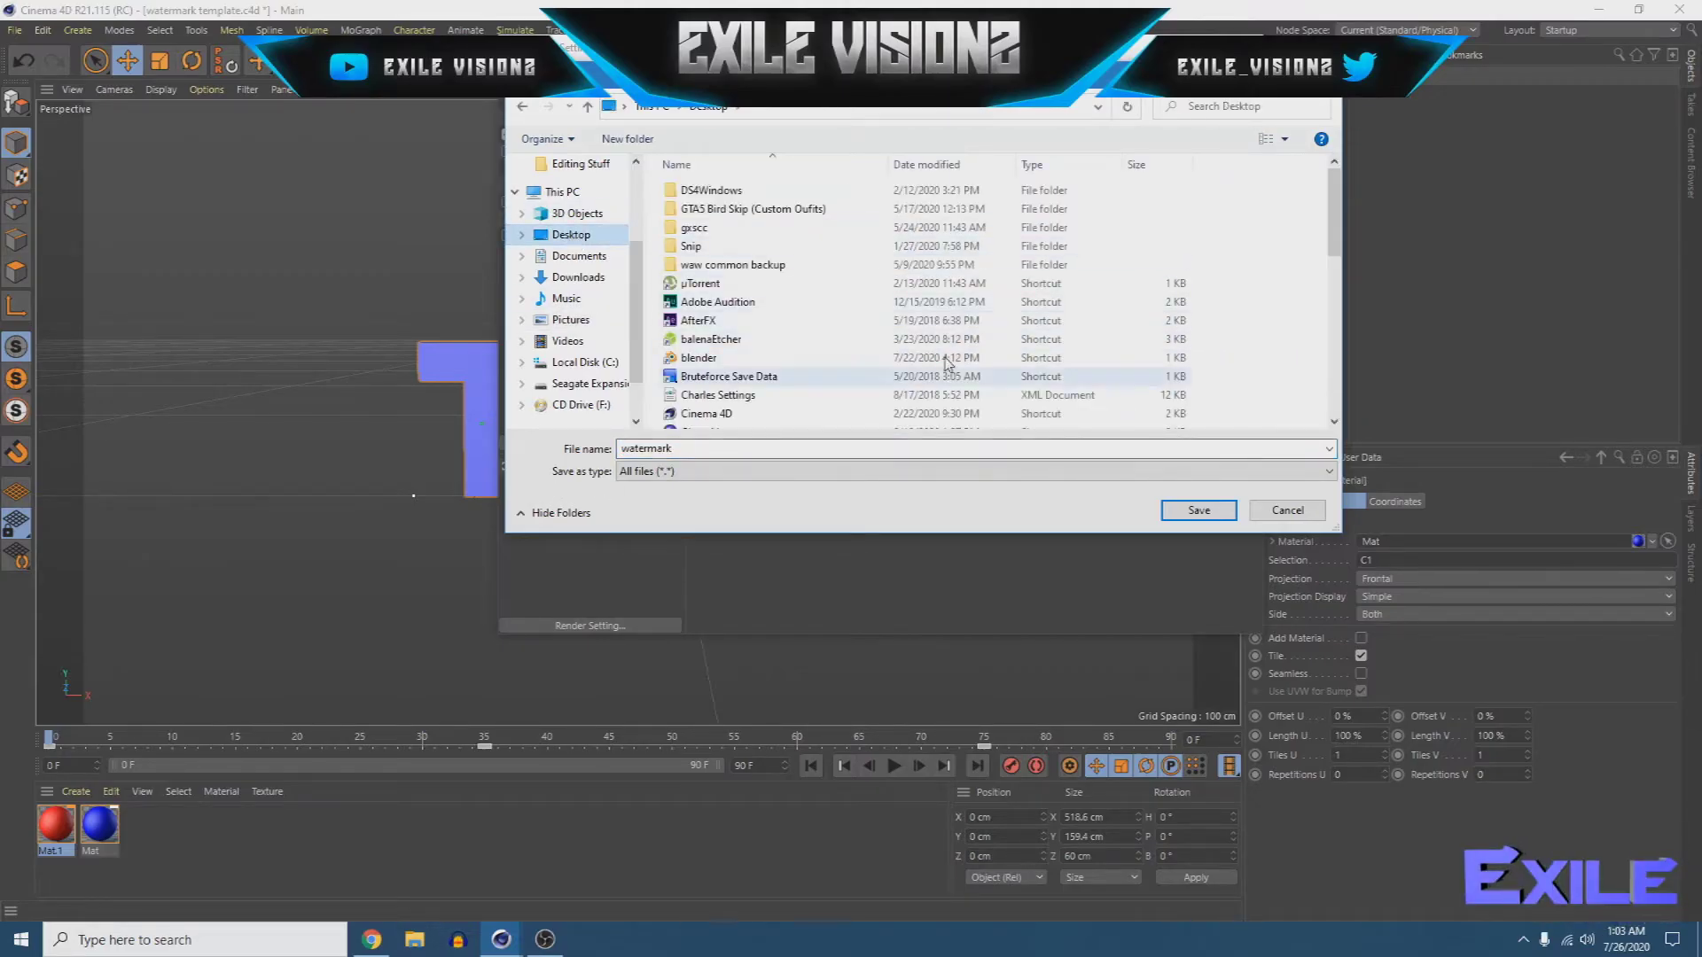
{"action": "right_click", "coordinate": [1264, 306]}
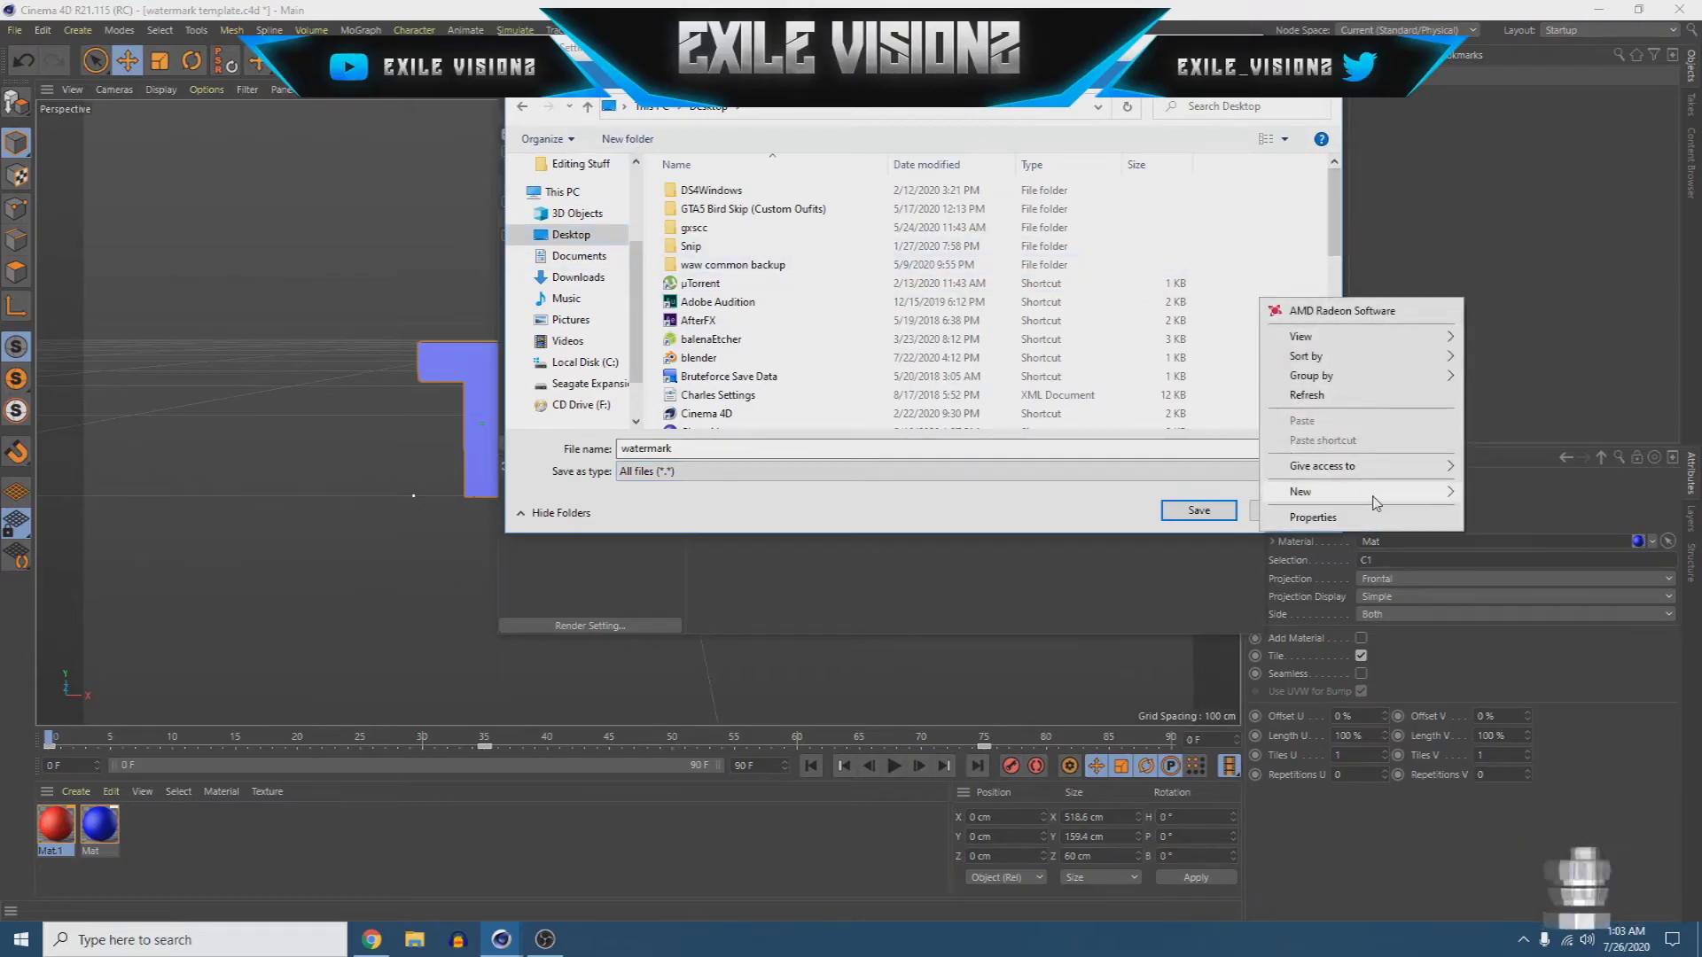
{"action": "mouse_move", "coordinate": [1378, 493]}
{"action": "left_click", "coordinate": [1497, 497]}
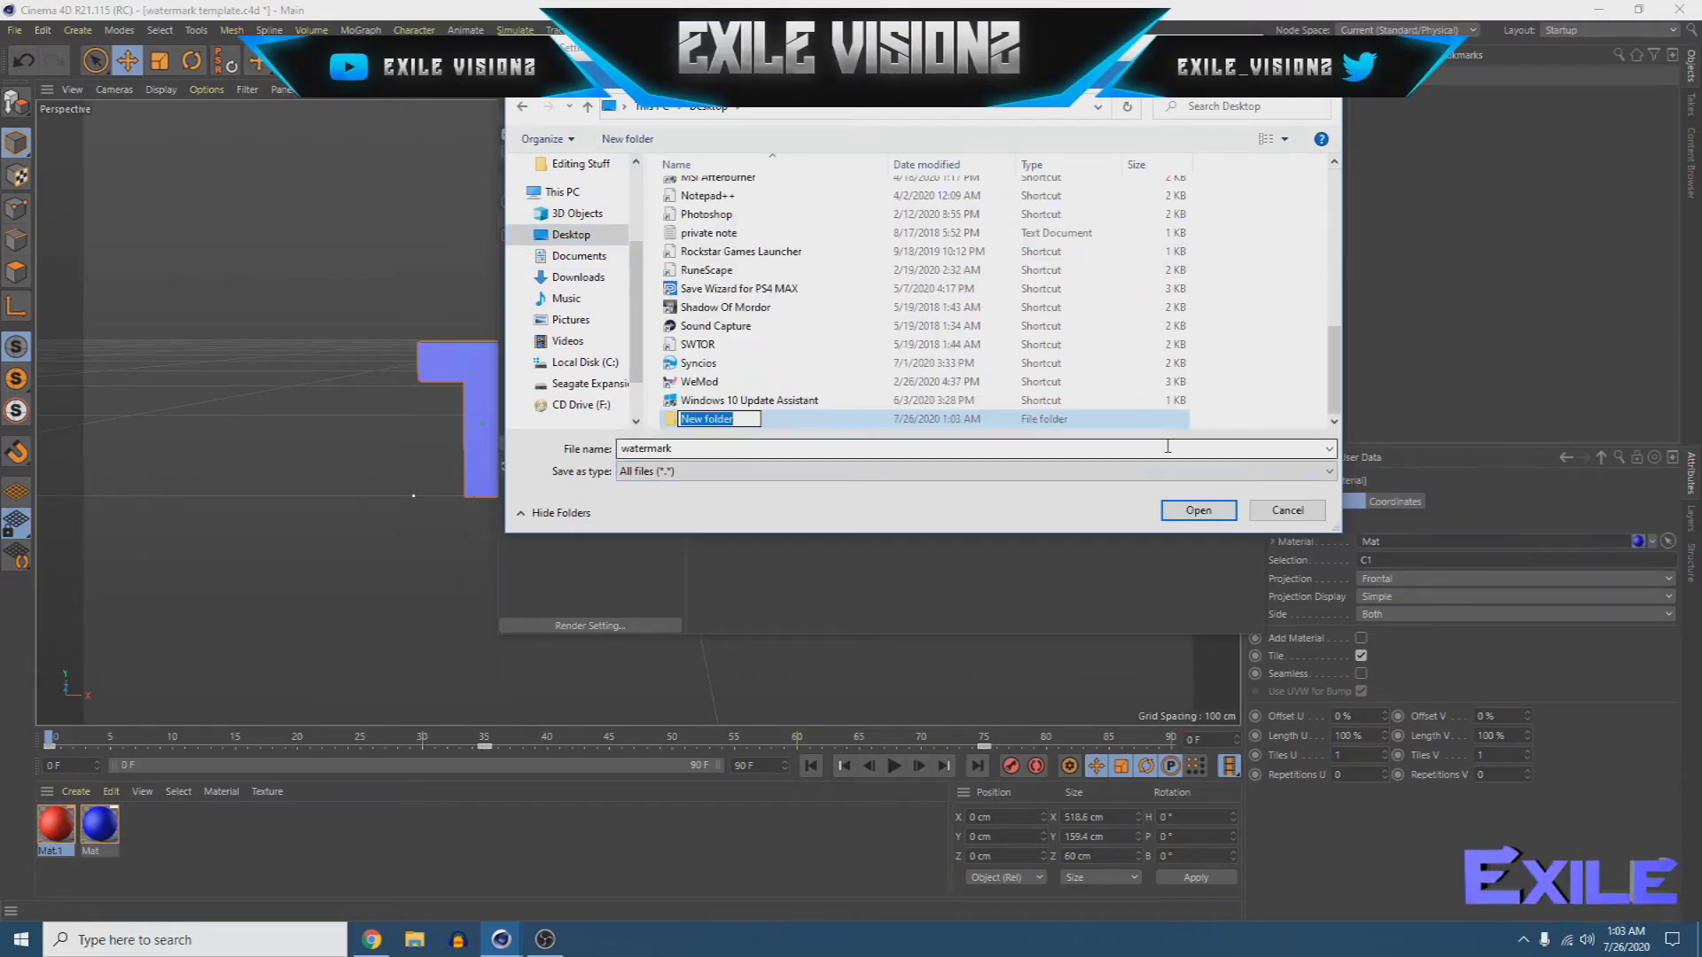
{"action": "key", "text": "BackSpace"}
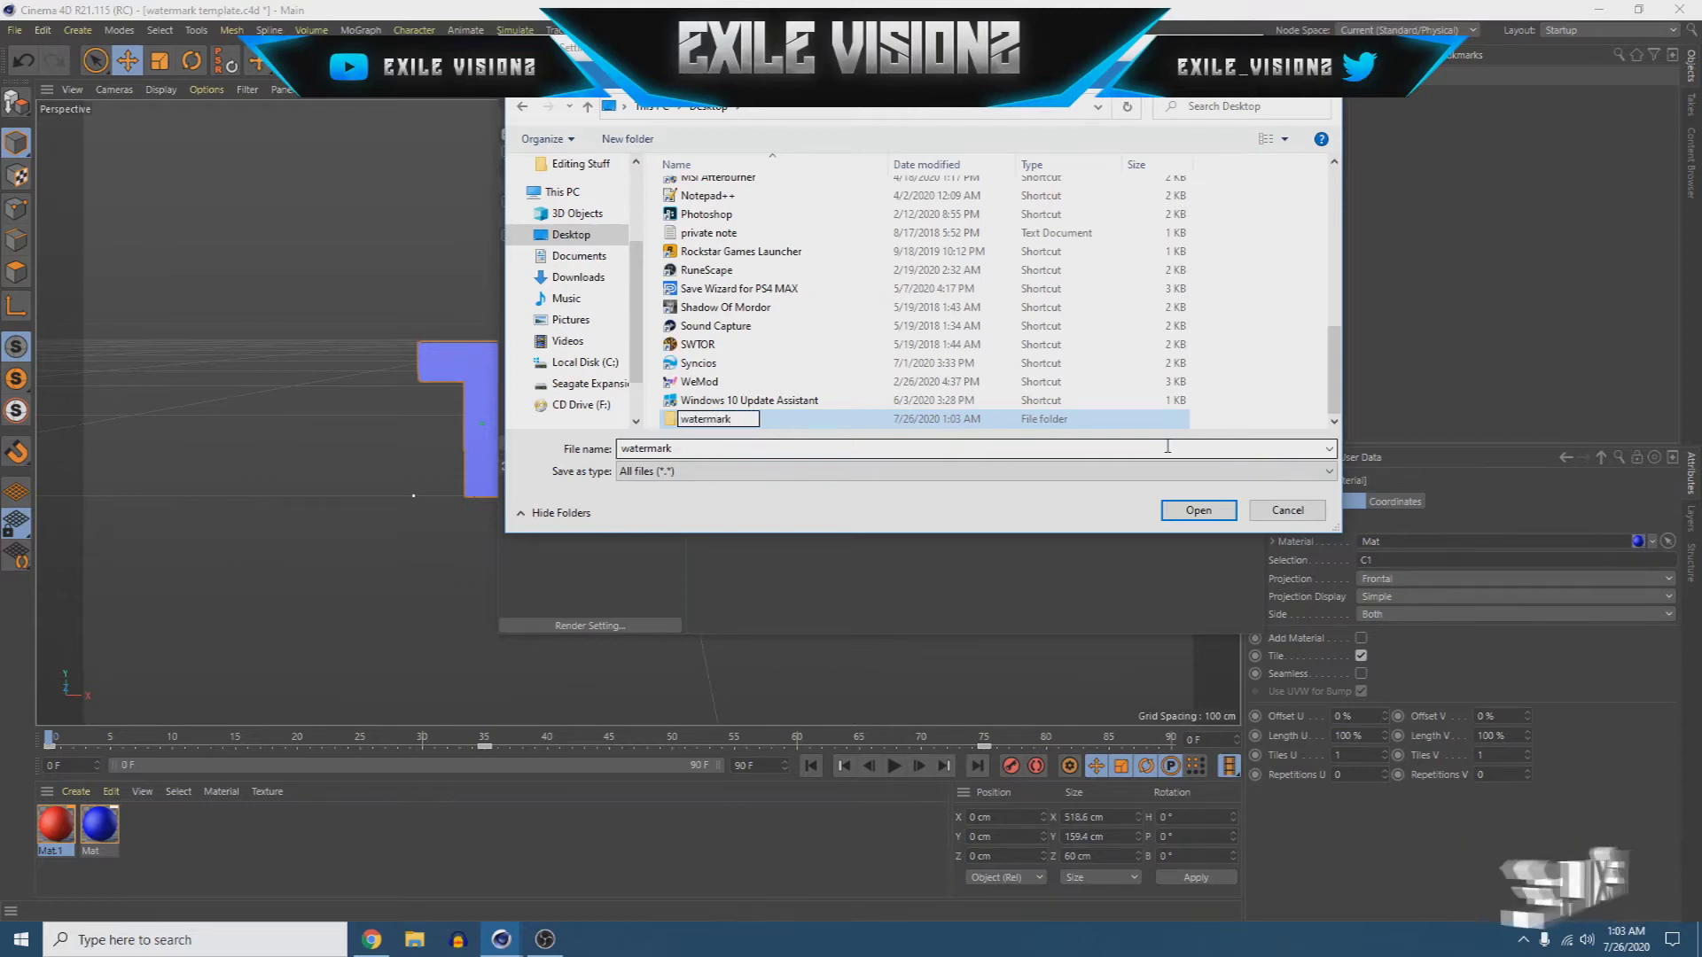
{"action": "key", "text": "Return"}
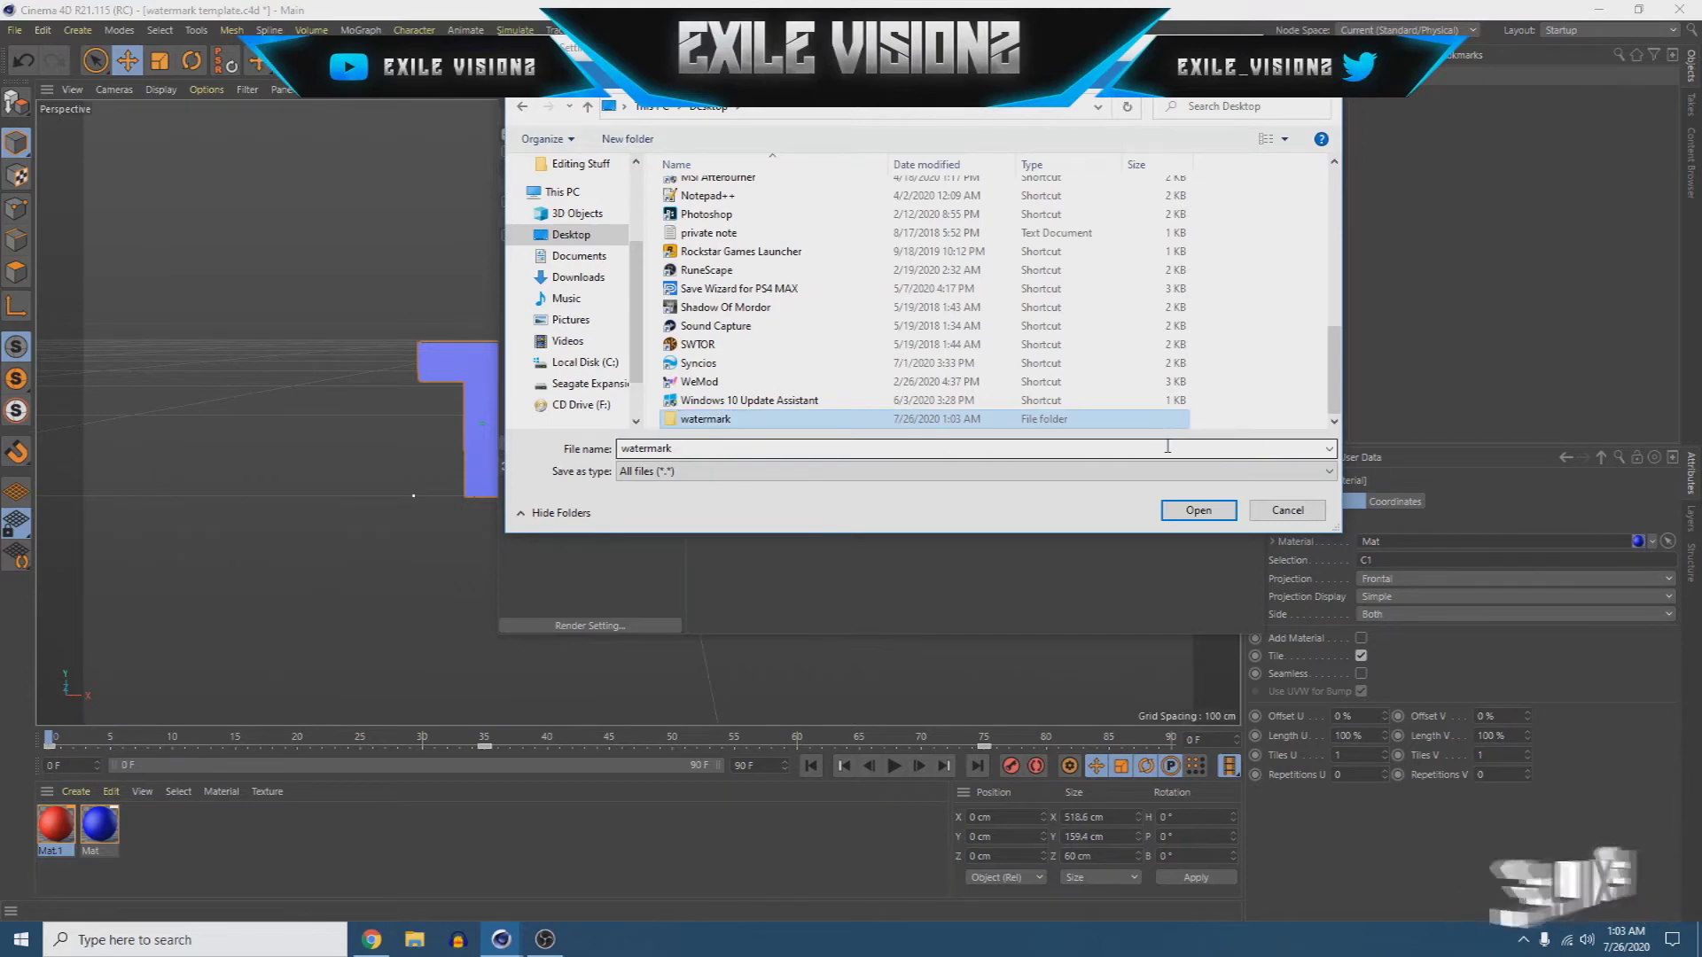
- Save the output frames as 'test' inside the watermark folder and close Render Settings
{"action": "double_click", "coordinate": [787, 422]}
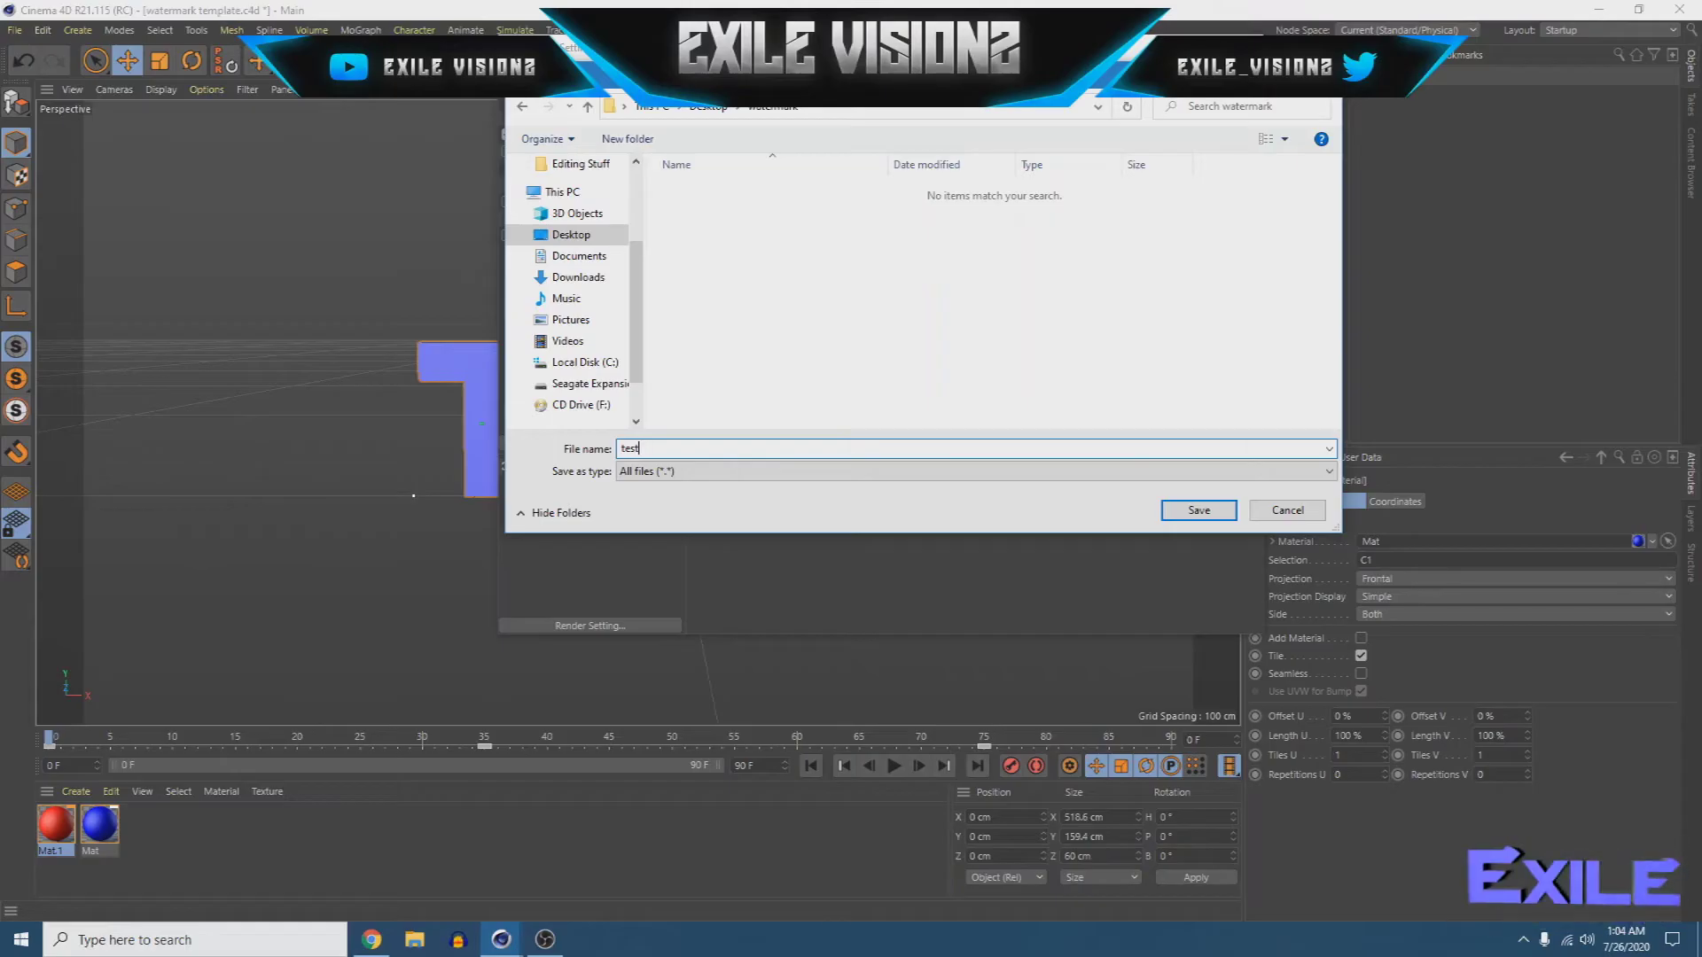
{"action": "left_click", "coordinate": [1199, 510]}
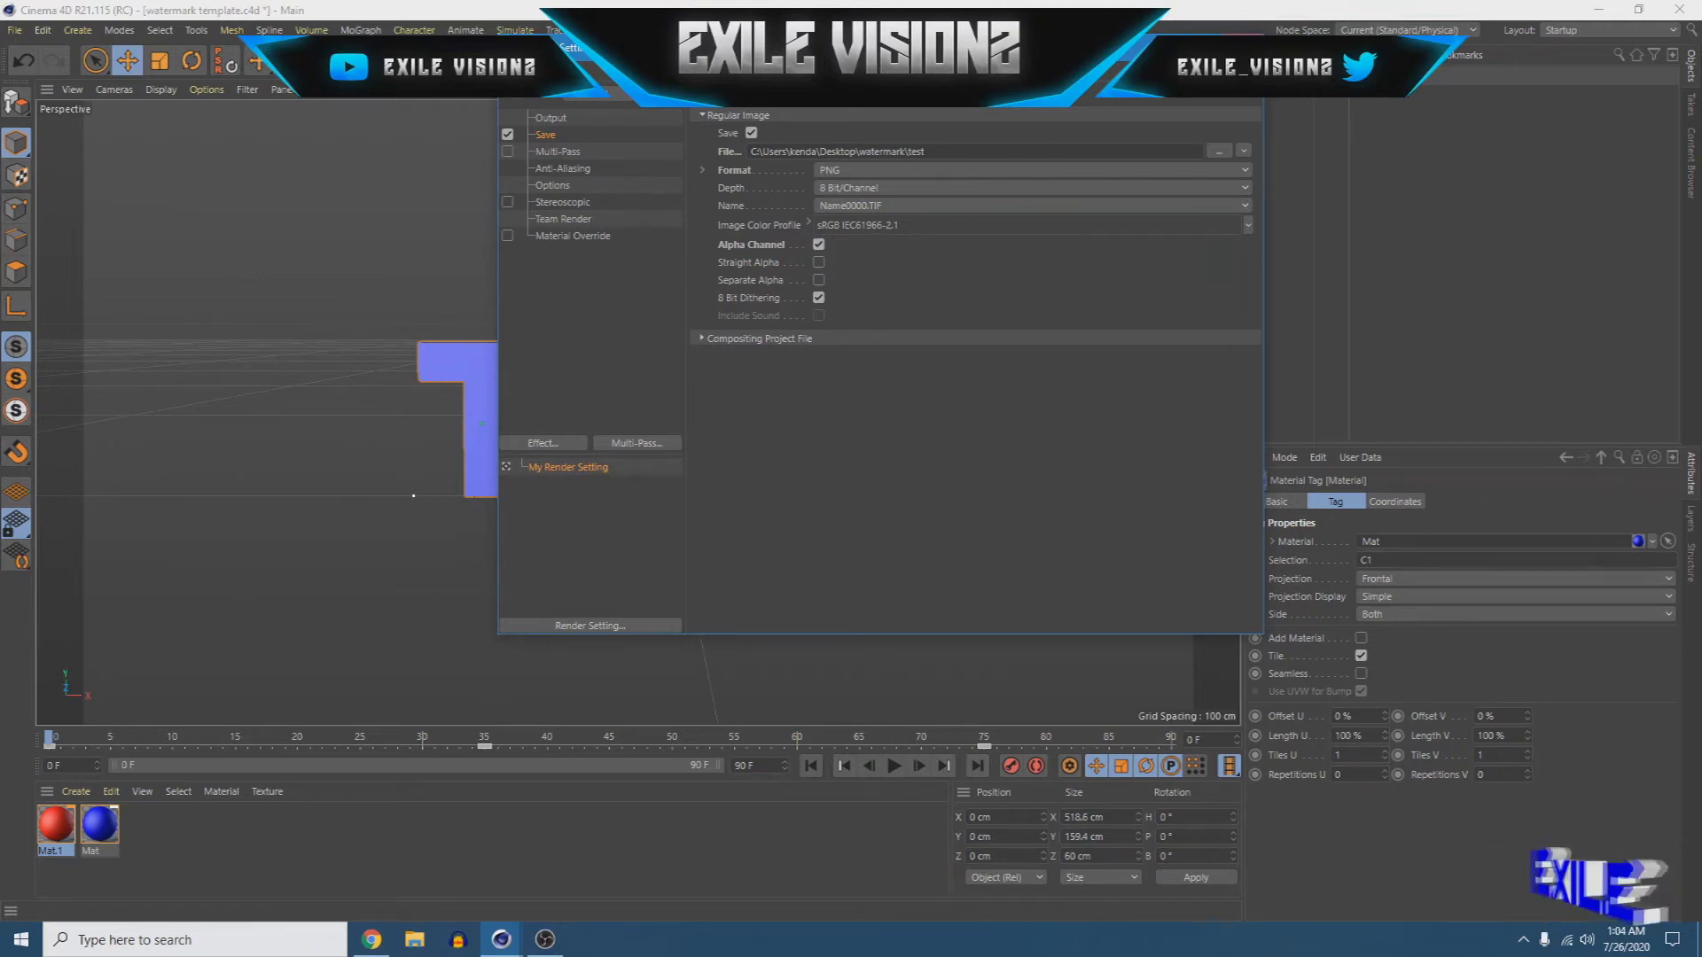
{"action": "left_click", "coordinate": [574, 55]}
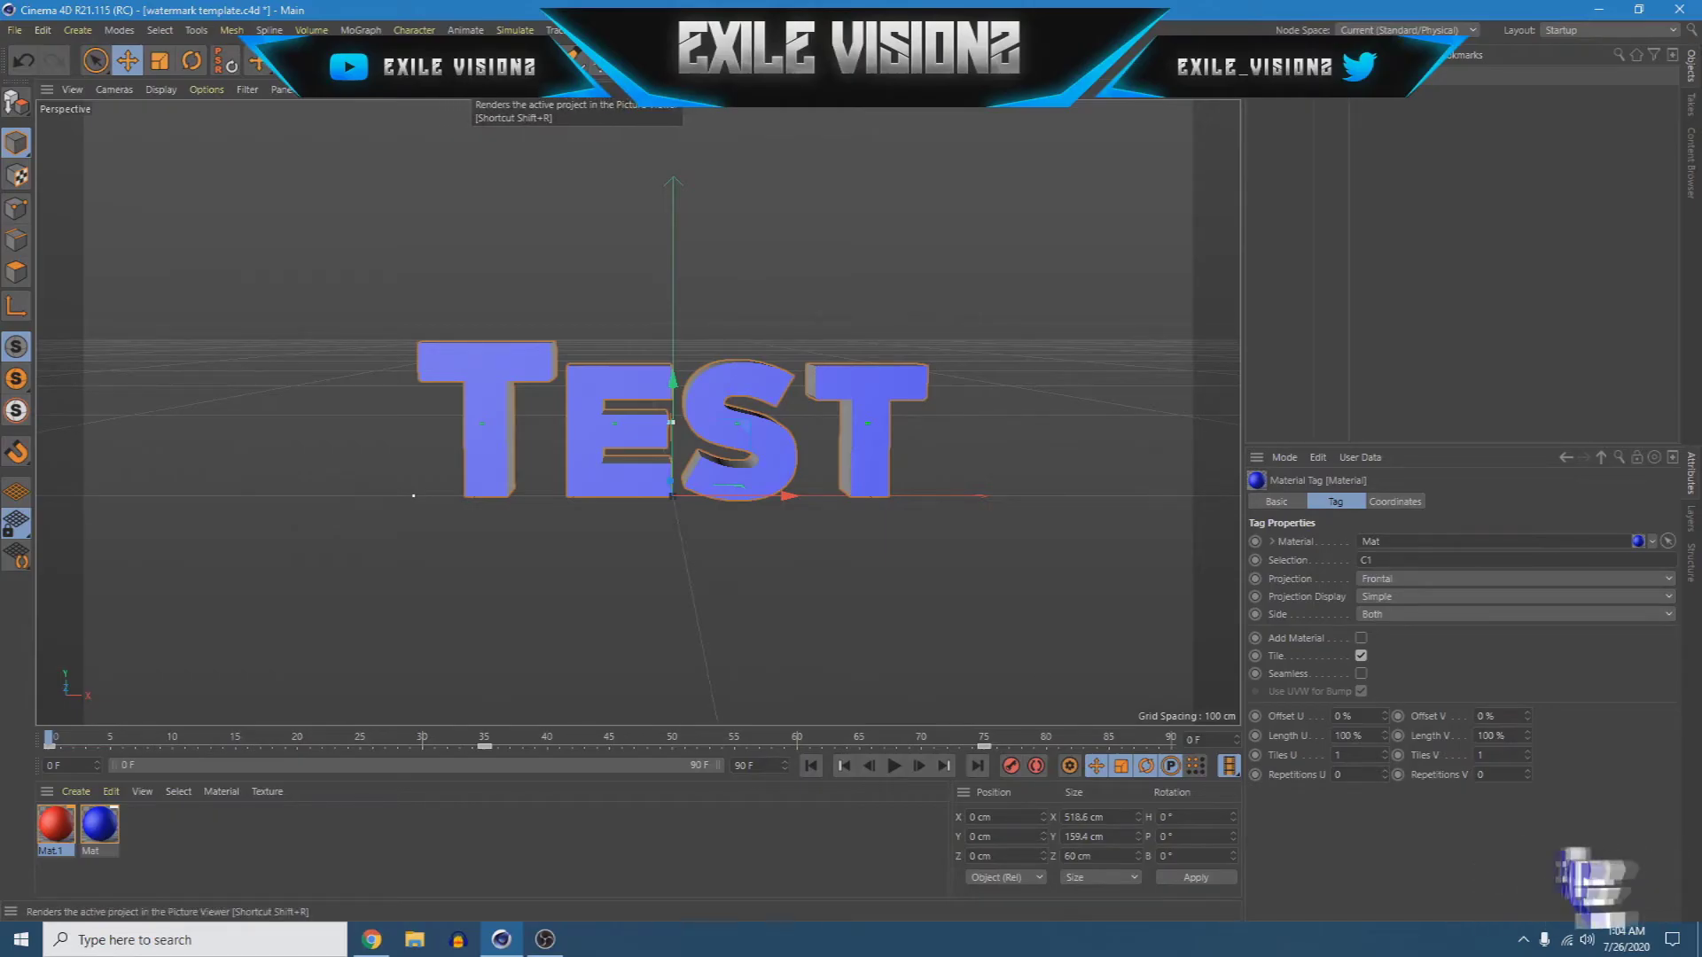
- Render frames 0–90 to the Picture Viewer, then close the preview and minimize Cinema 4D
{"action": "left_click", "coordinate": [483, 61]}
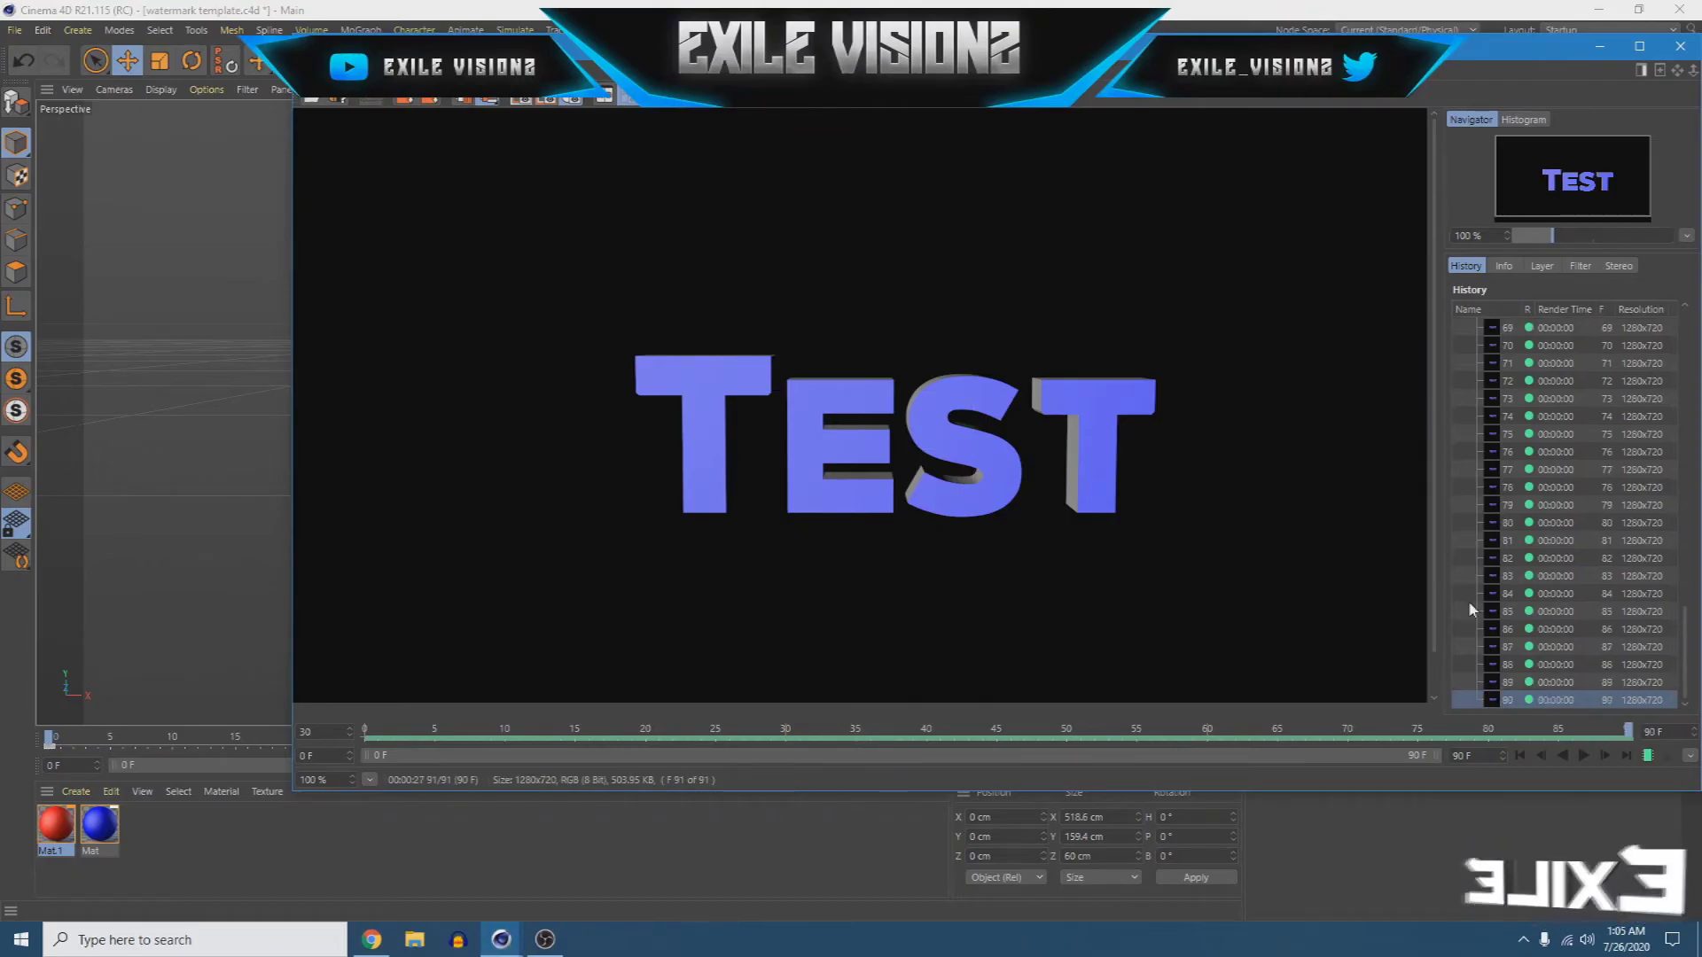
{"action": "left_click", "coordinate": [1639, 46]}
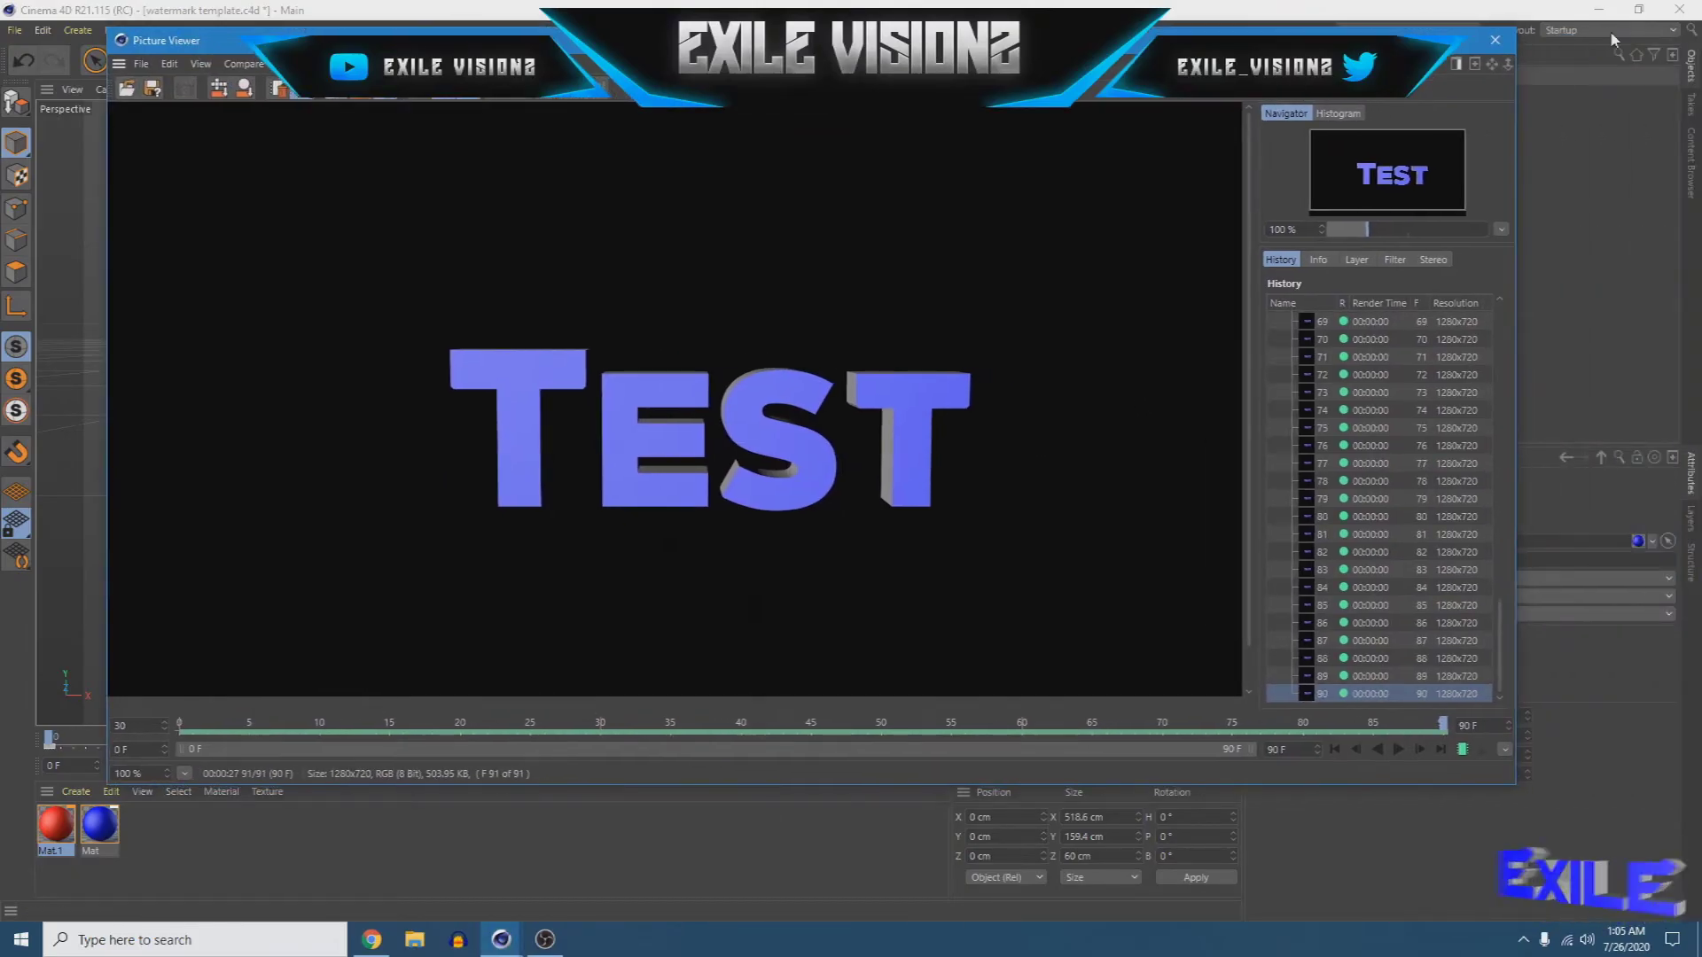
{"action": "left_click", "coordinate": [1496, 40]}
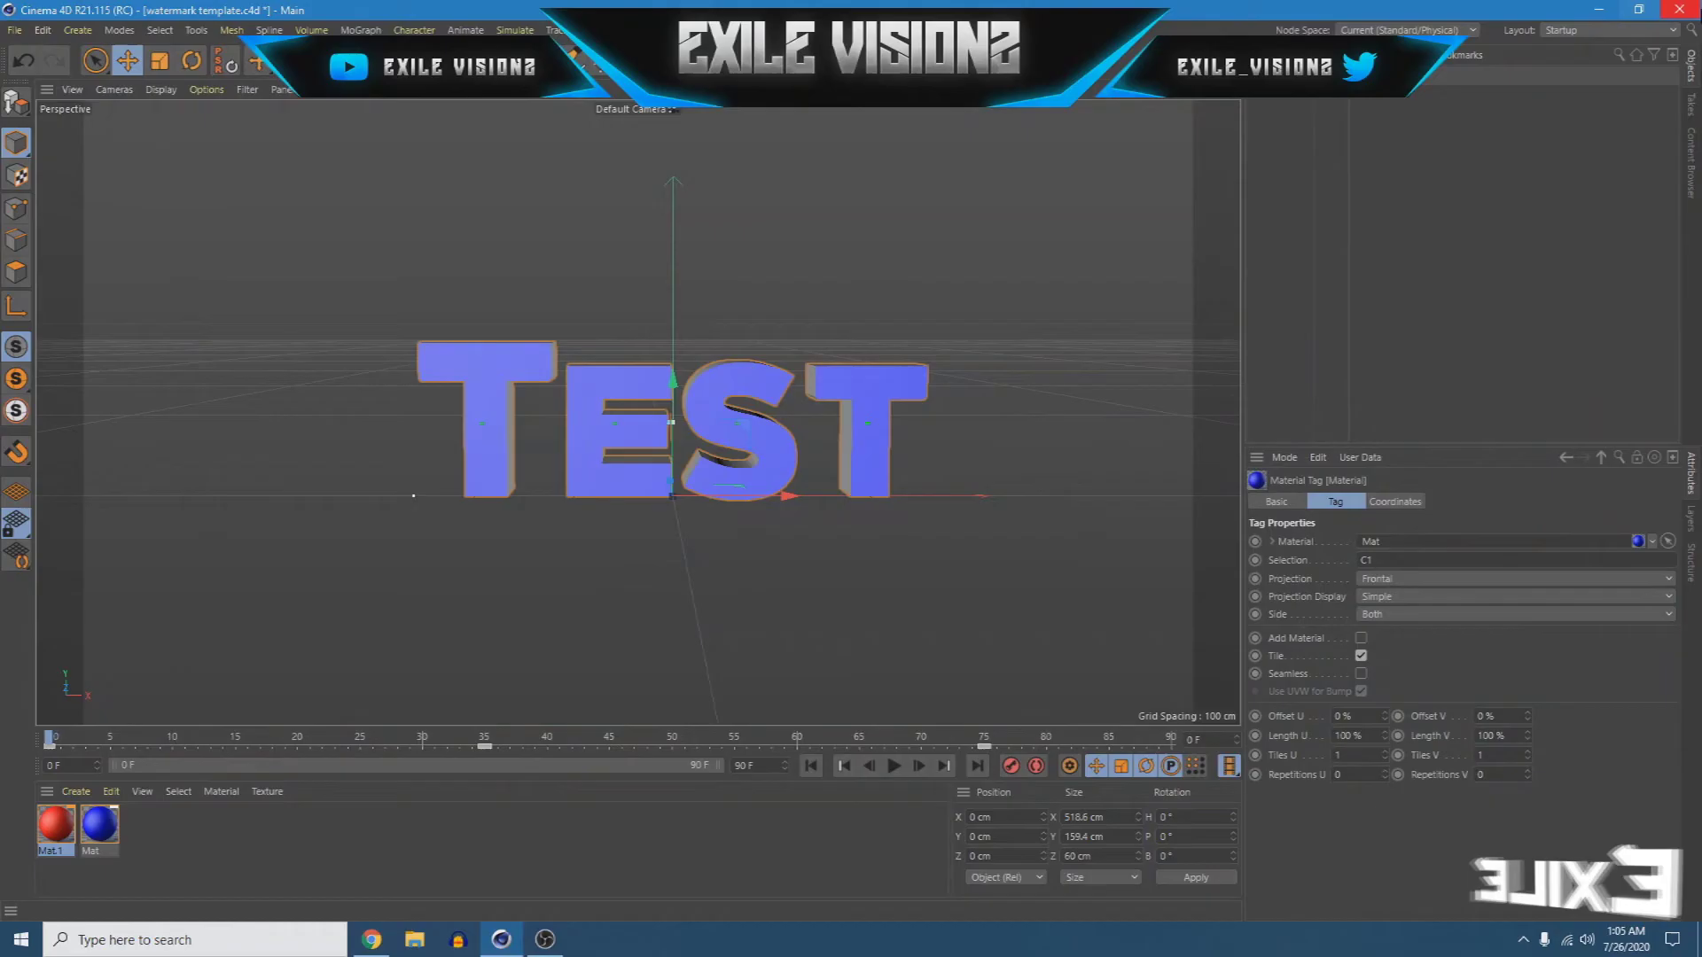
{"action": "left_click", "coordinate": [1604, 11]}
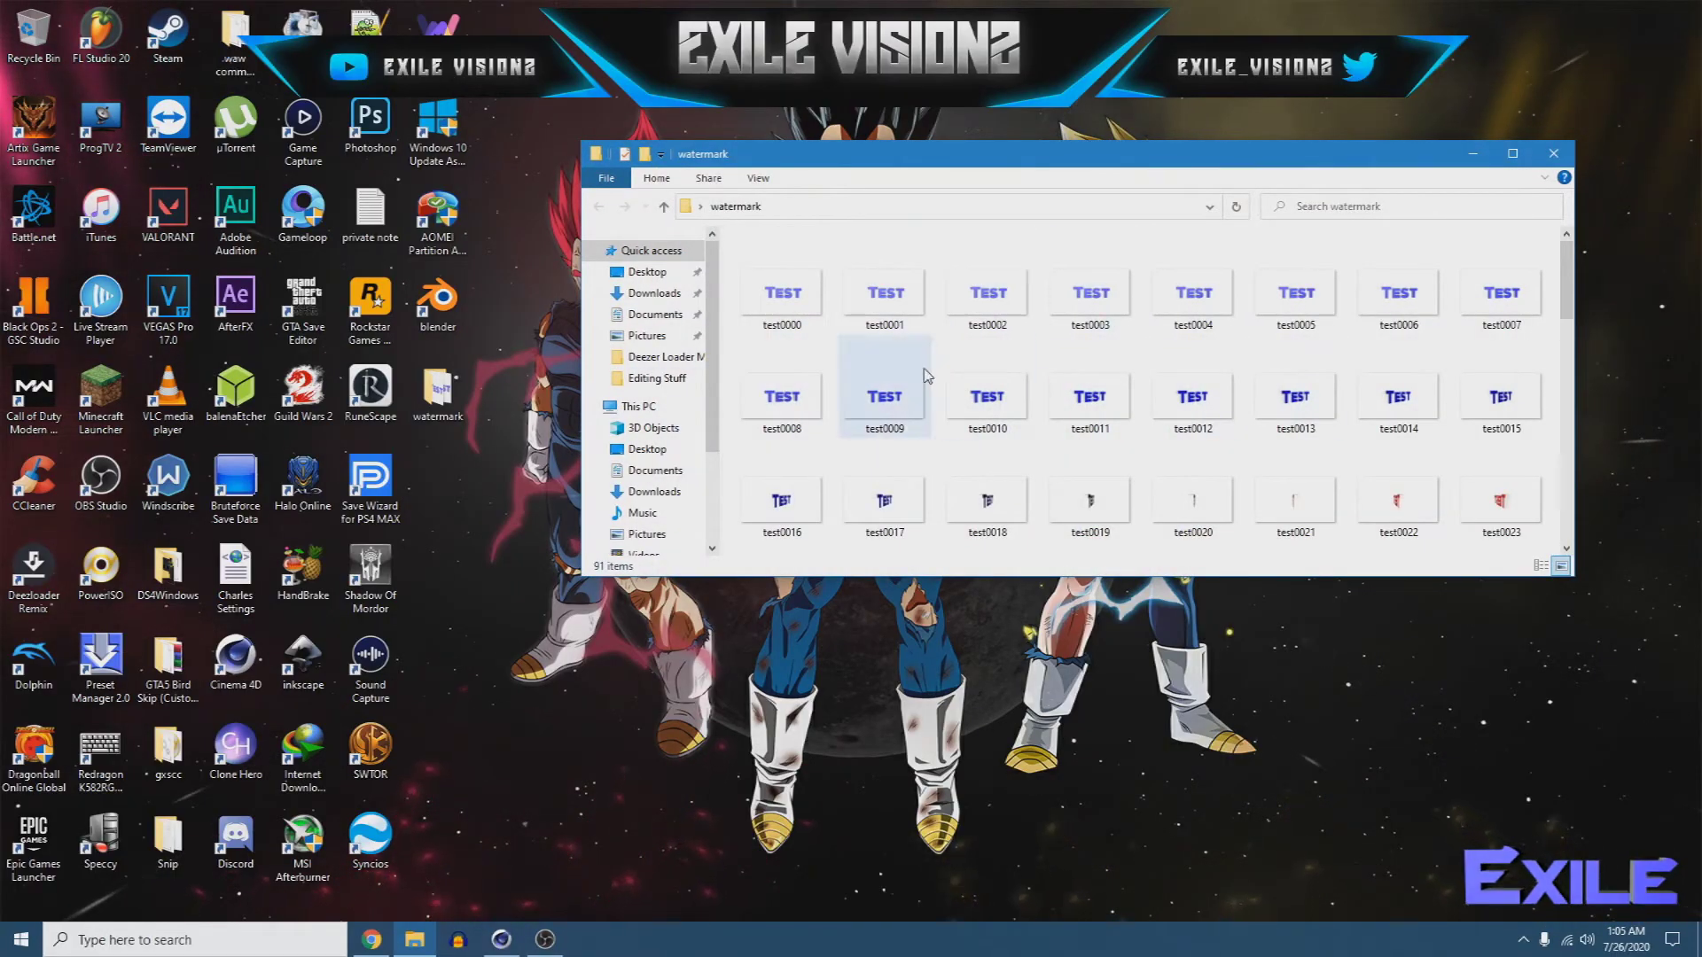
- Scroll through the watermark folder's thumbnails to check frames test0000 to test0090
{"action": "scroll", "coordinate": [950, 301], "scroll_direction": "down", "scroll_amount": 2}
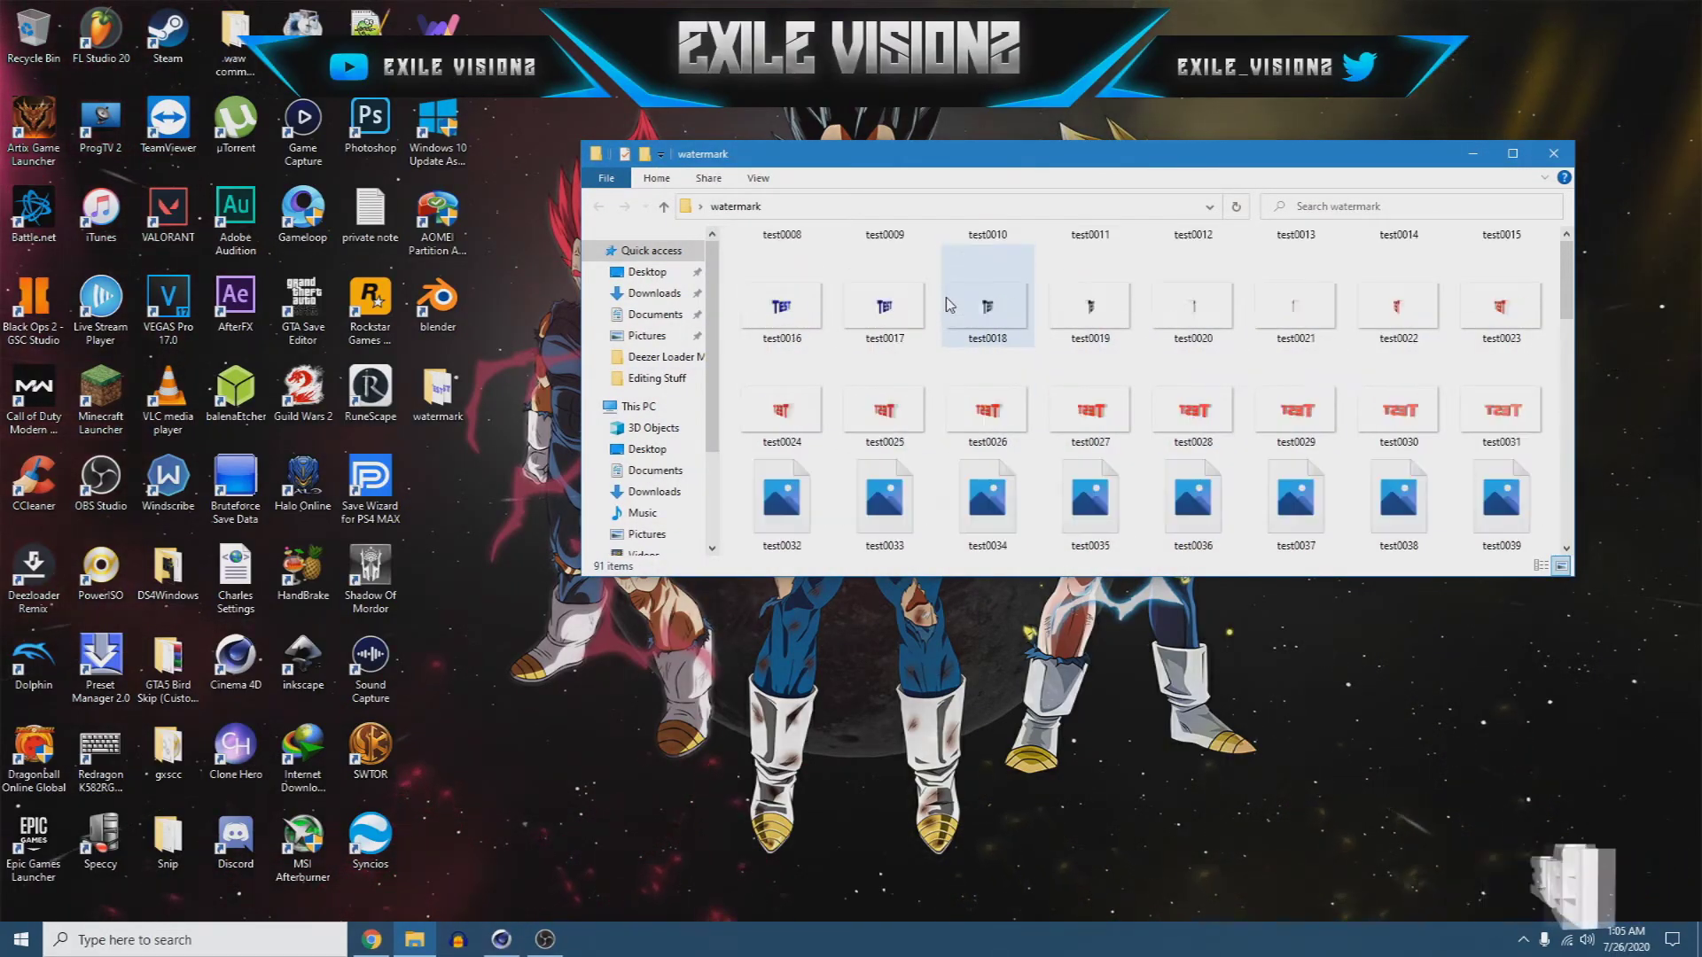
{"action": "scroll", "coordinate": [1197, 391], "scroll_direction": "down", "scroll_amount": 7}
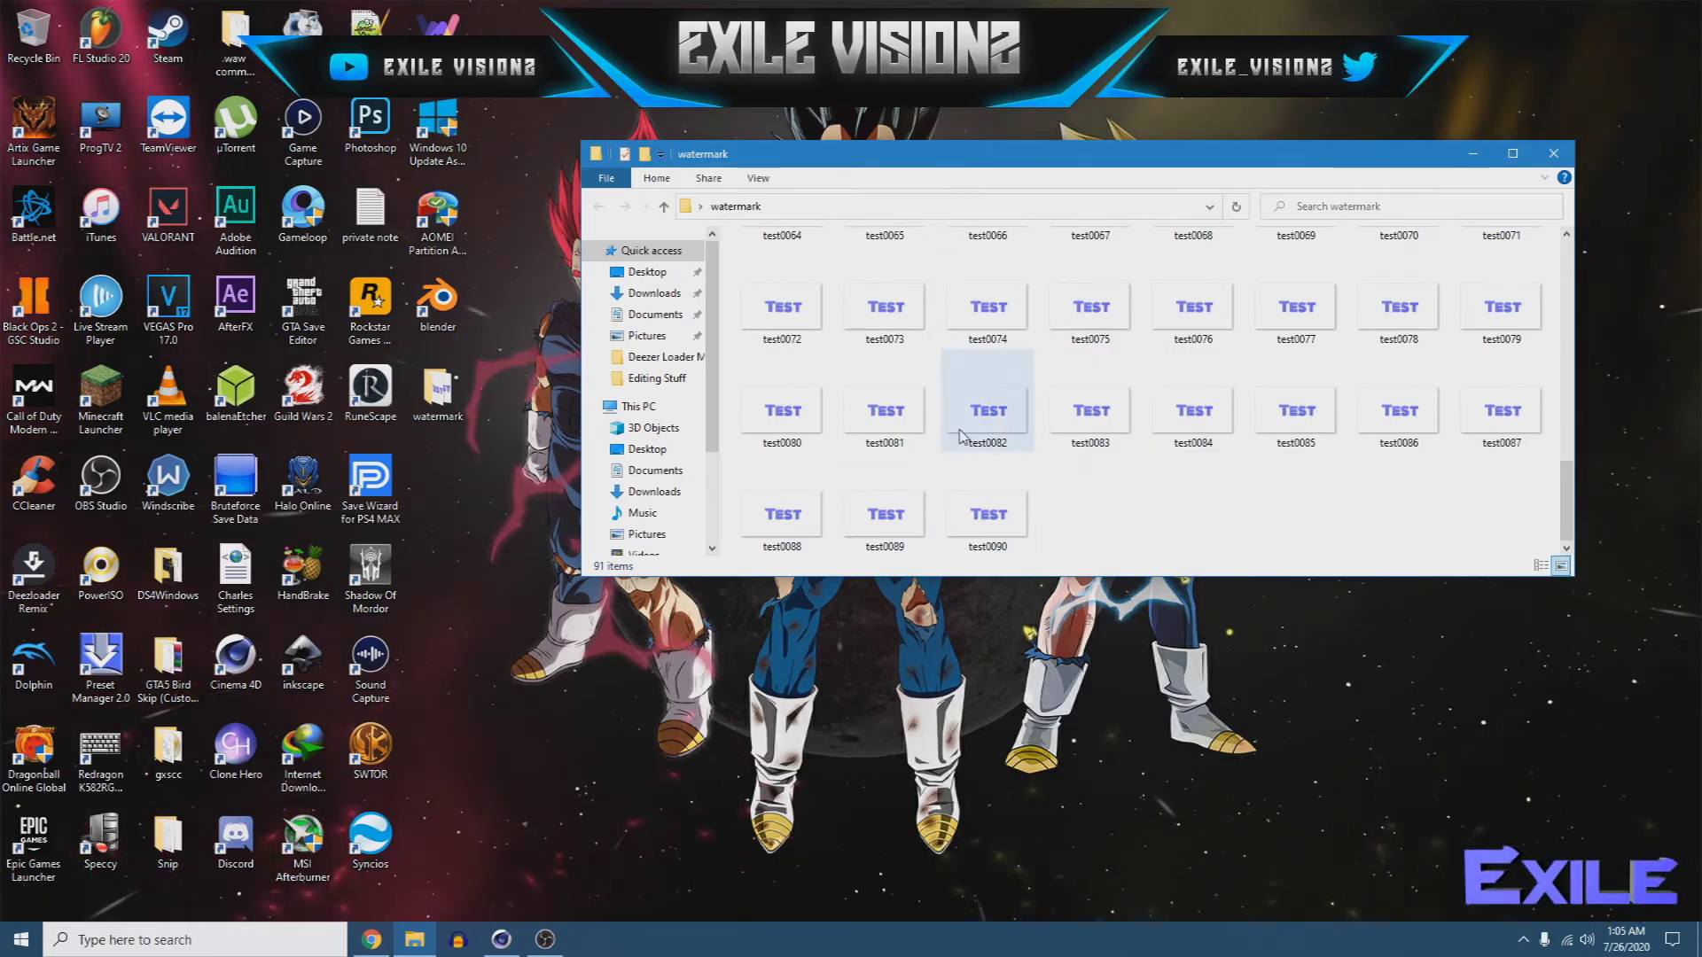
{"action": "scroll", "coordinate": [960, 434], "scroll_direction": "up", "scroll_amount": 10}
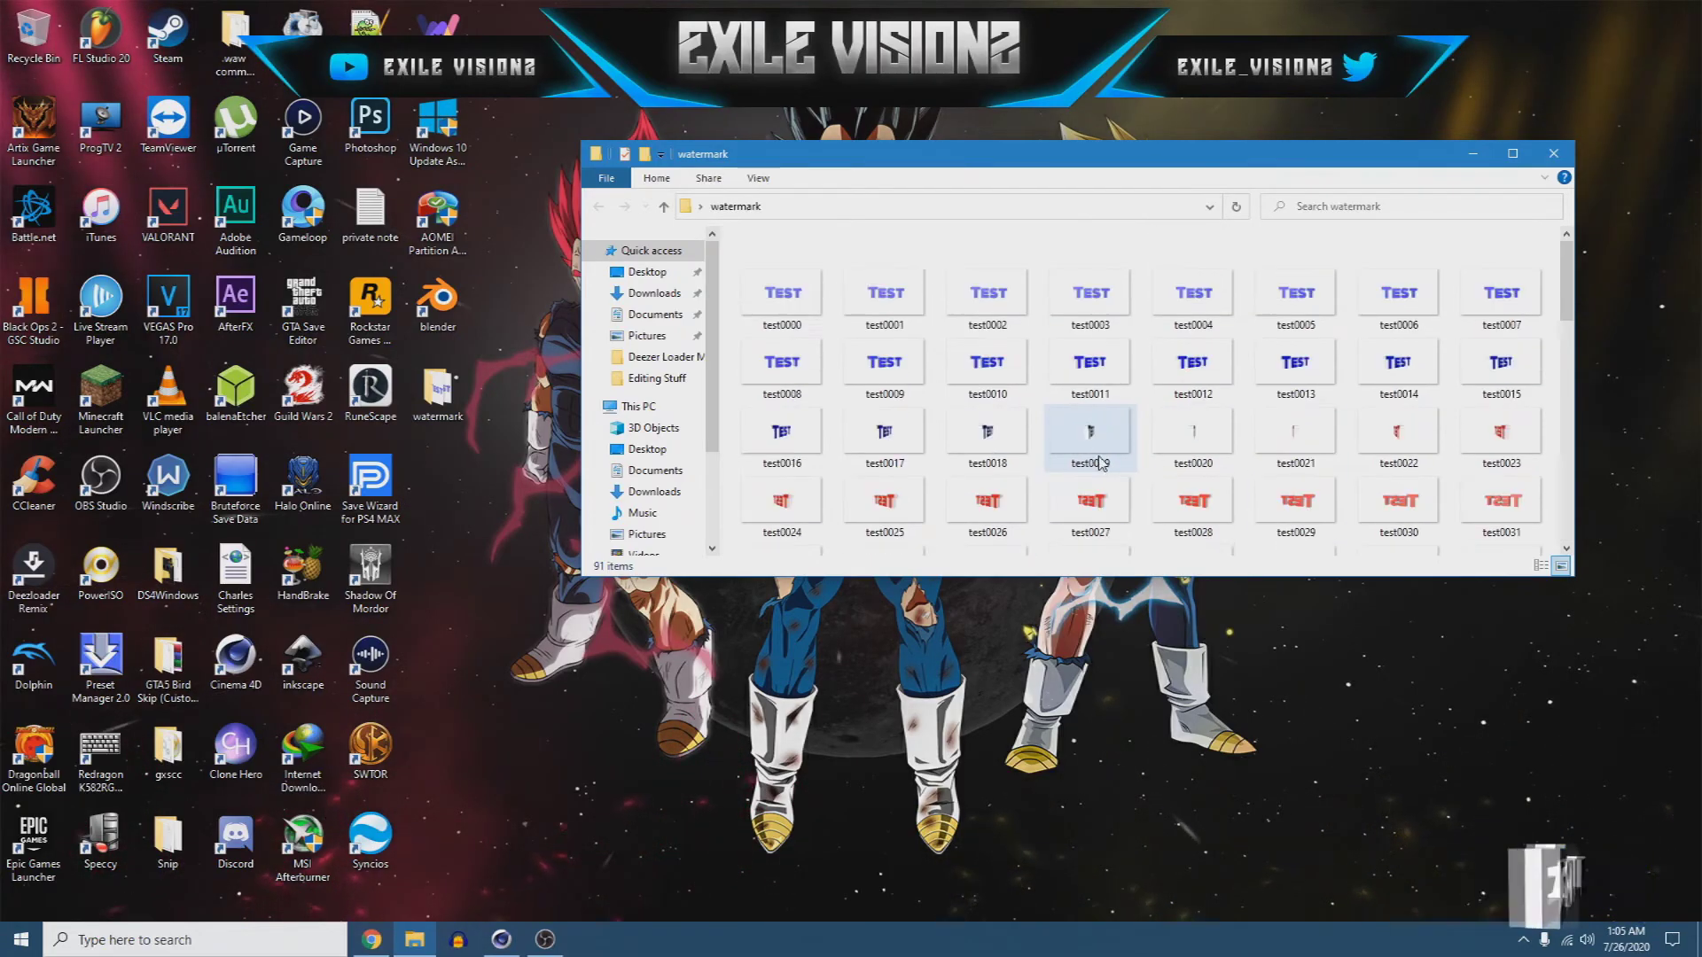
- Minimize the watermark folder, launch VEGAS Pro 17.0, and start importing media into the new project
{"action": "left_click", "coordinate": [1471, 156]}
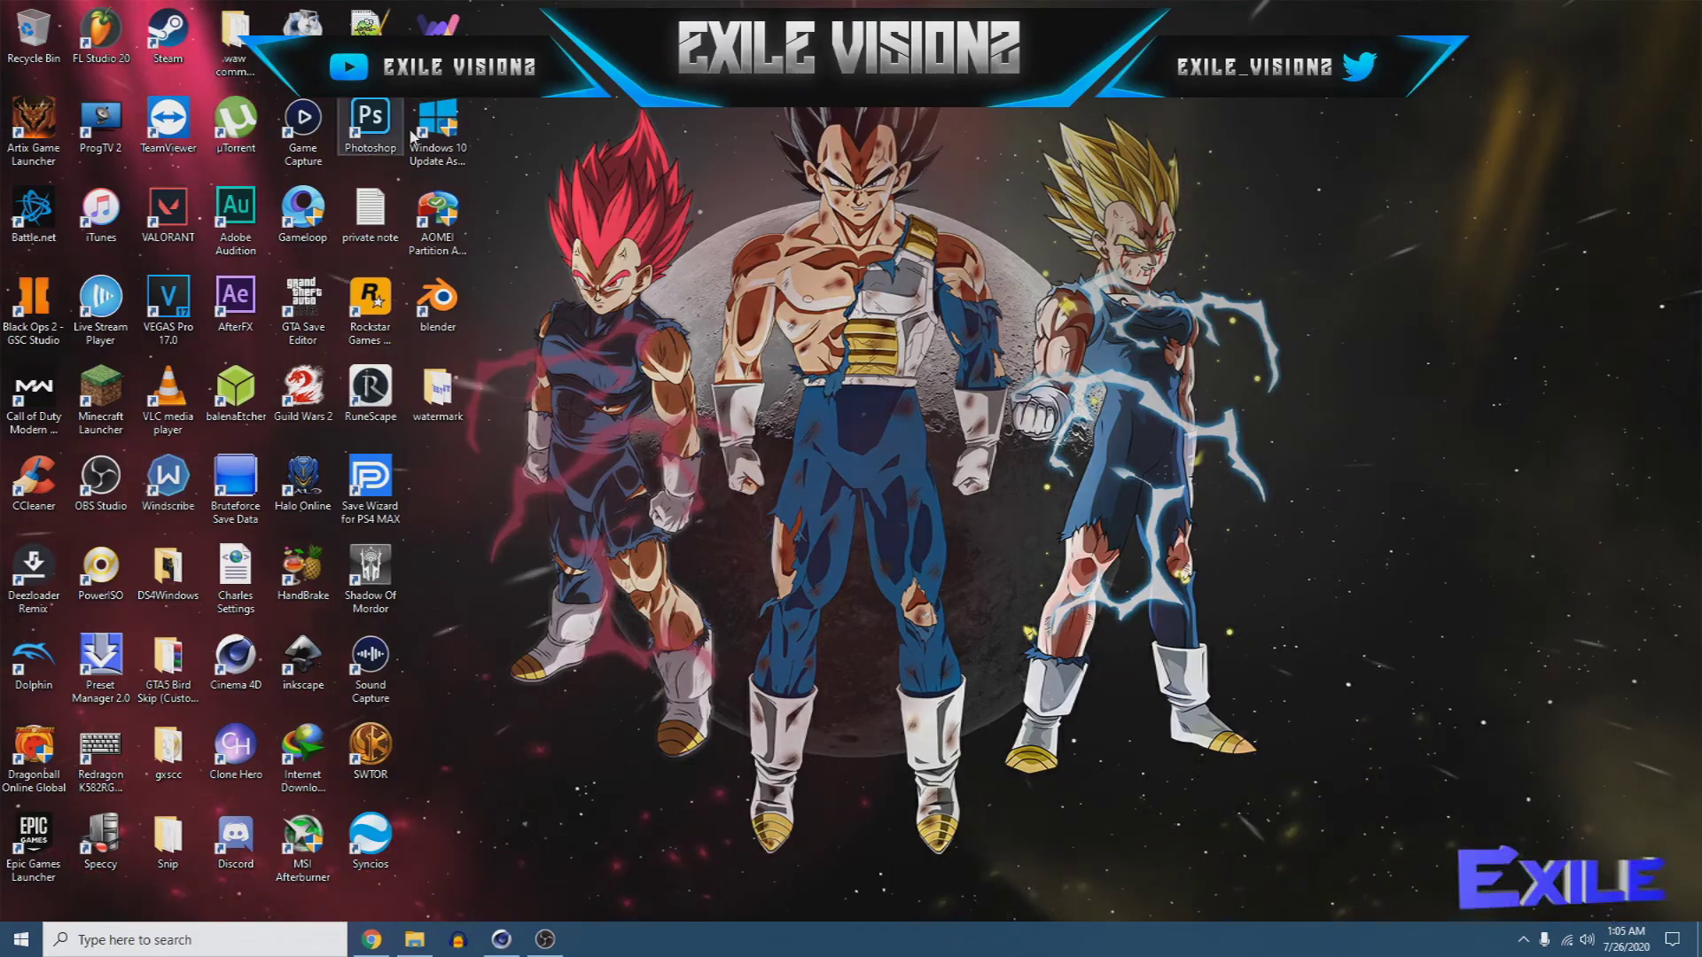
{"action": "double_click", "coordinate": [168, 306]}
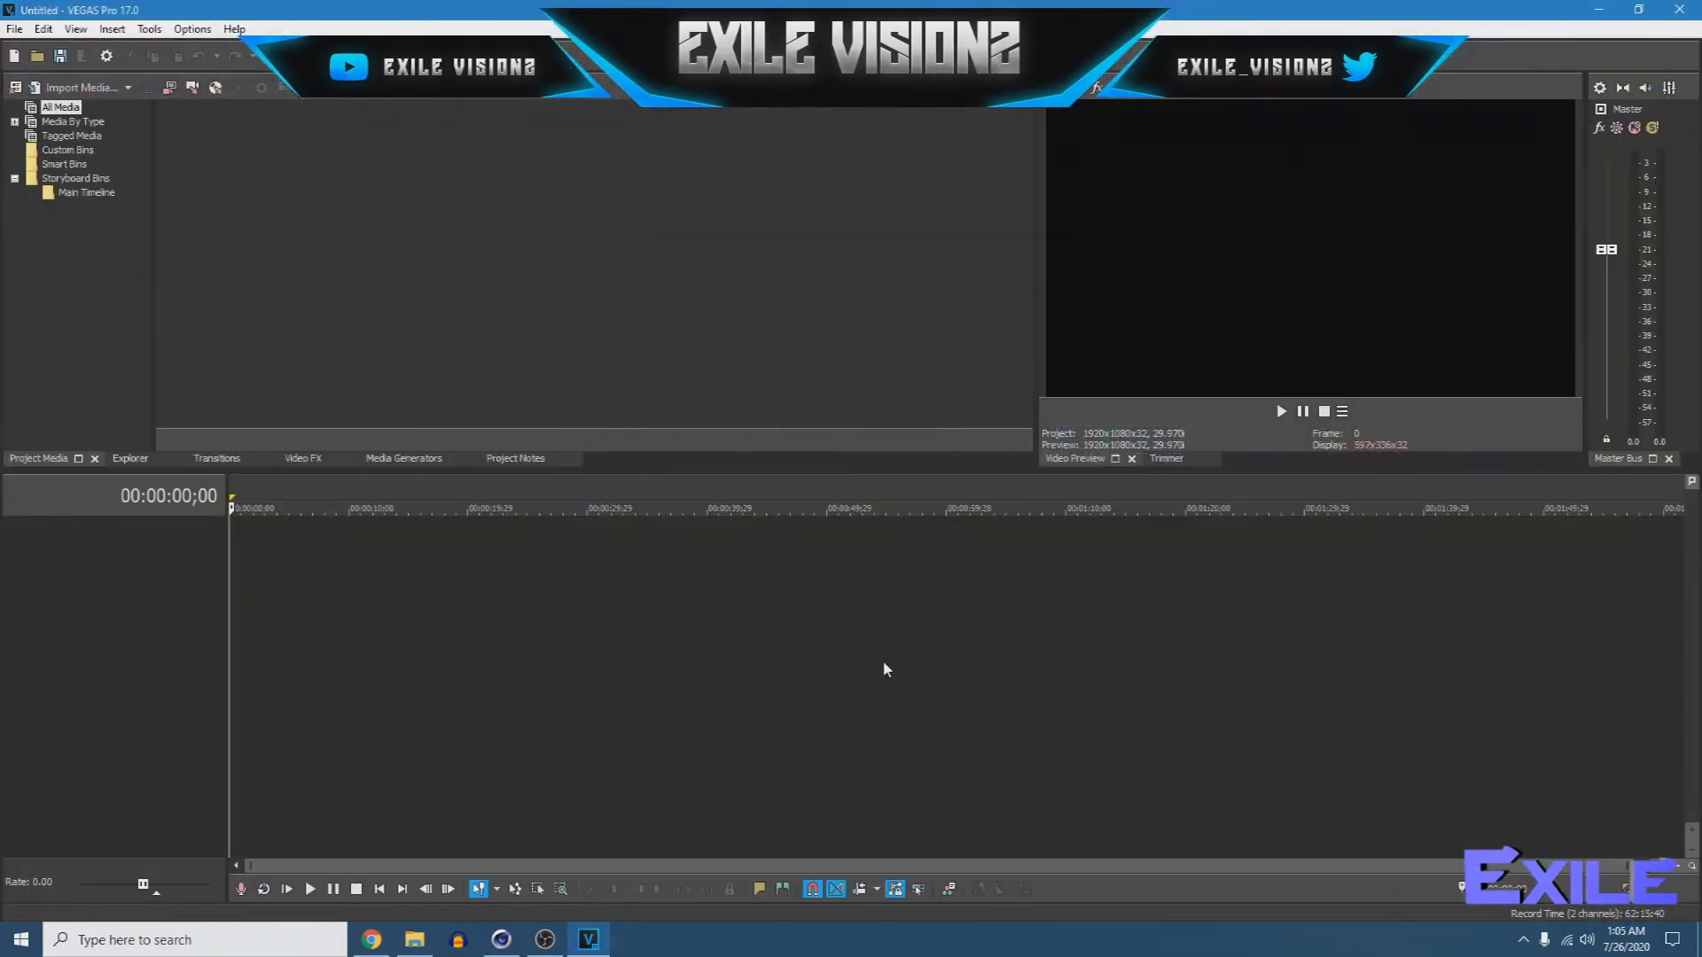
{"action": "left_click", "coordinate": [80, 87]}
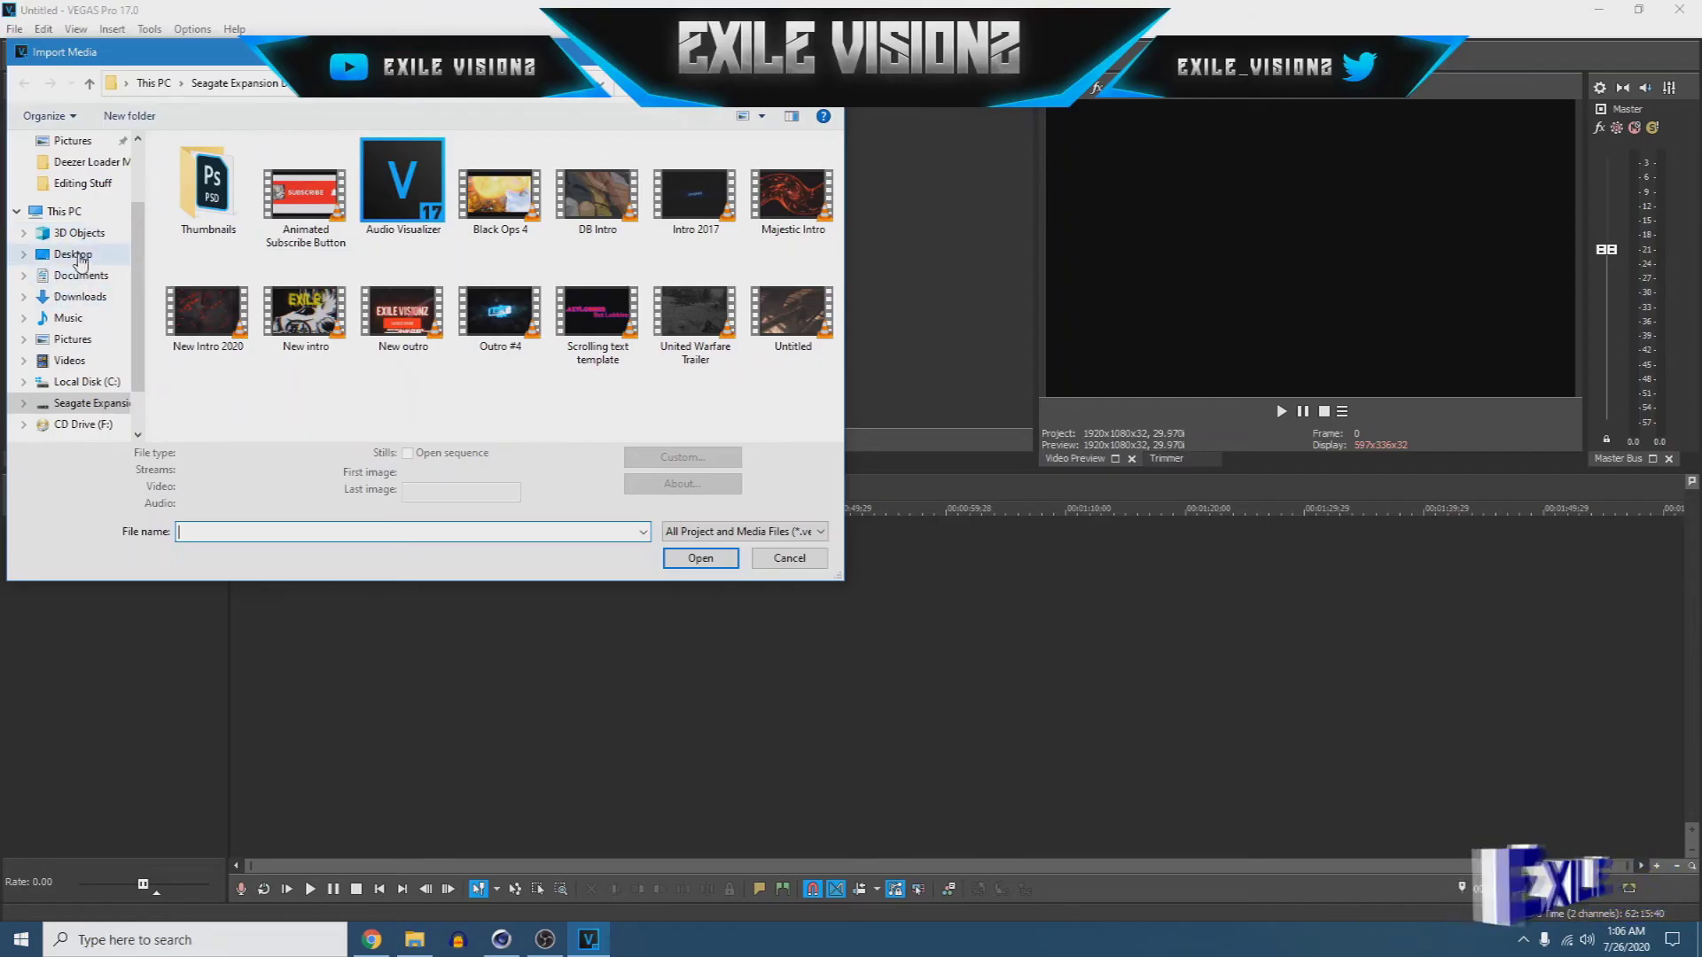
{"action": "scroll", "coordinate": [98, 363], "scroll_direction": "down", "scroll_amount": 1}
{"action": "left_click", "coordinate": [91, 381]}
{"action": "scroll", "coordinate": [381, 337], "scroll_direction": "down", "scroll_amount": 6}
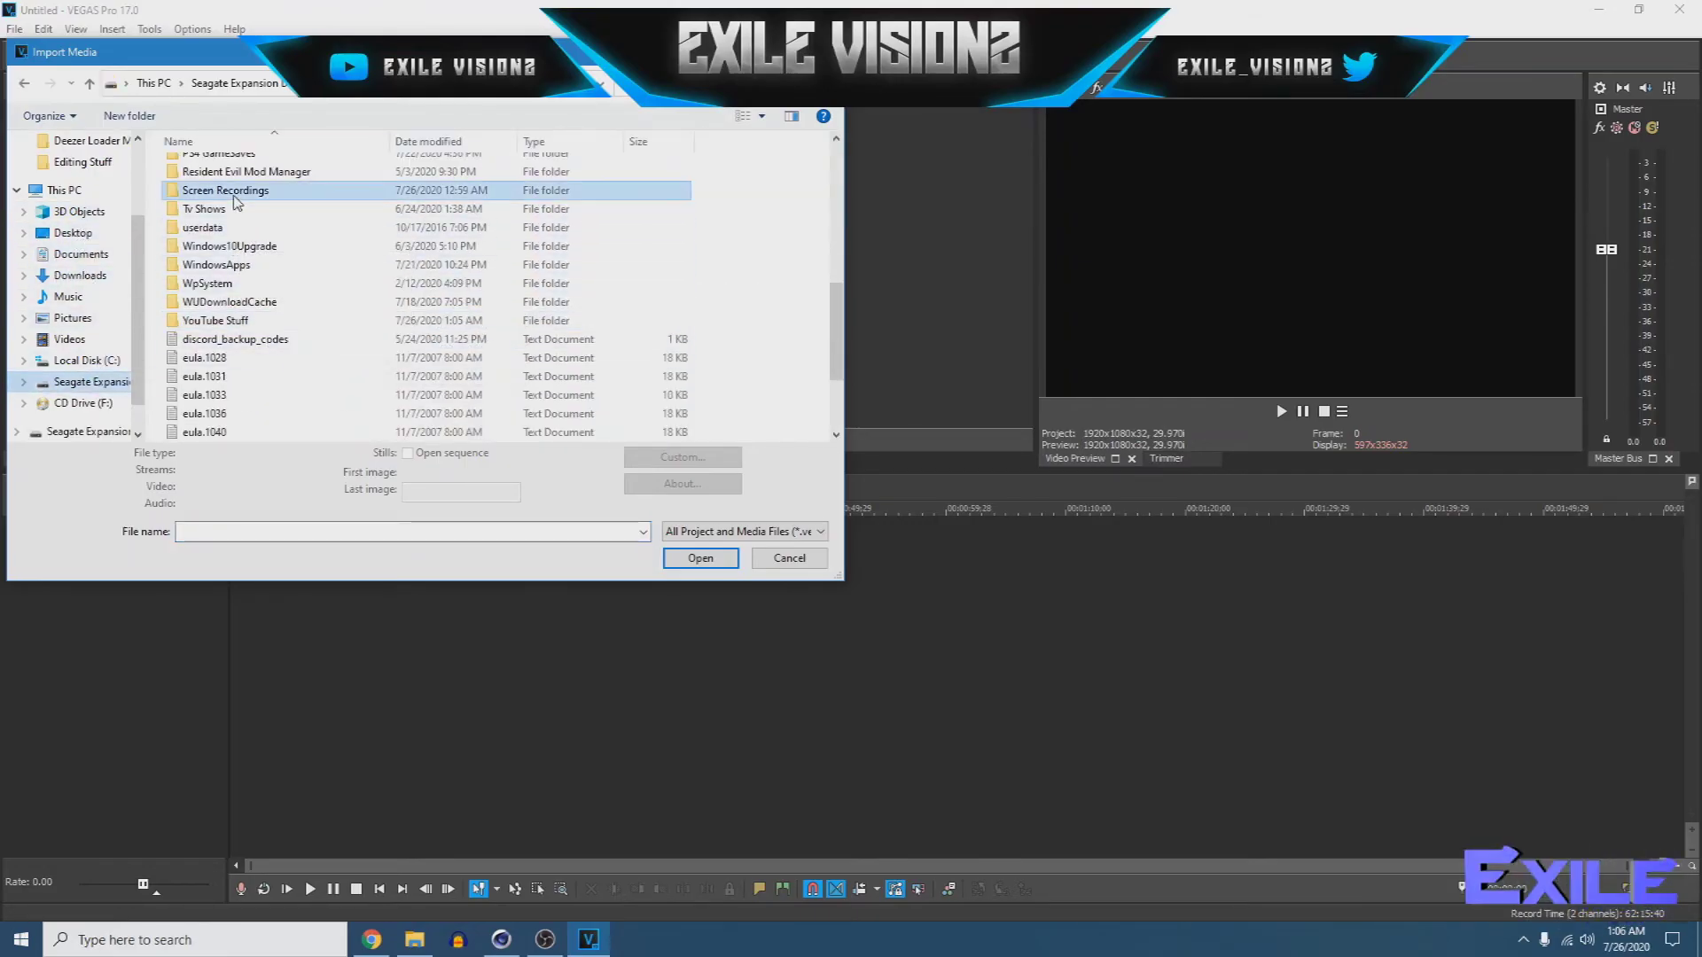
{"action": "double_click", "coordinate": [234, 197]}
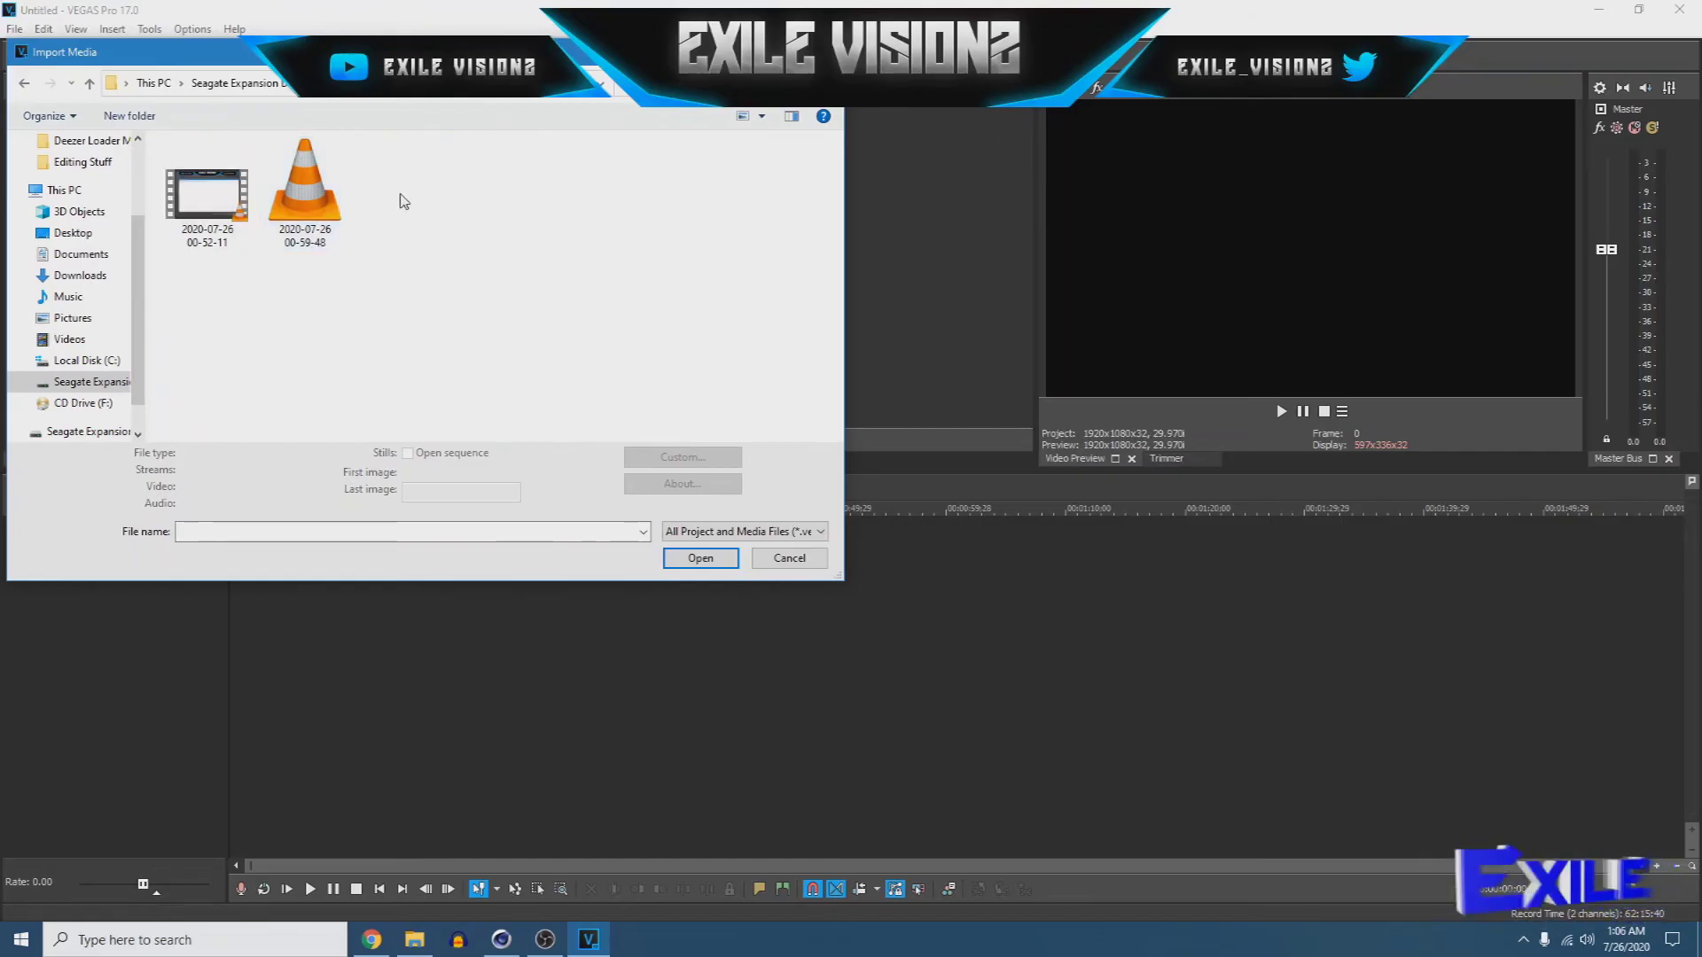
{"action": "left_click", "coordinate": [203, 205]}
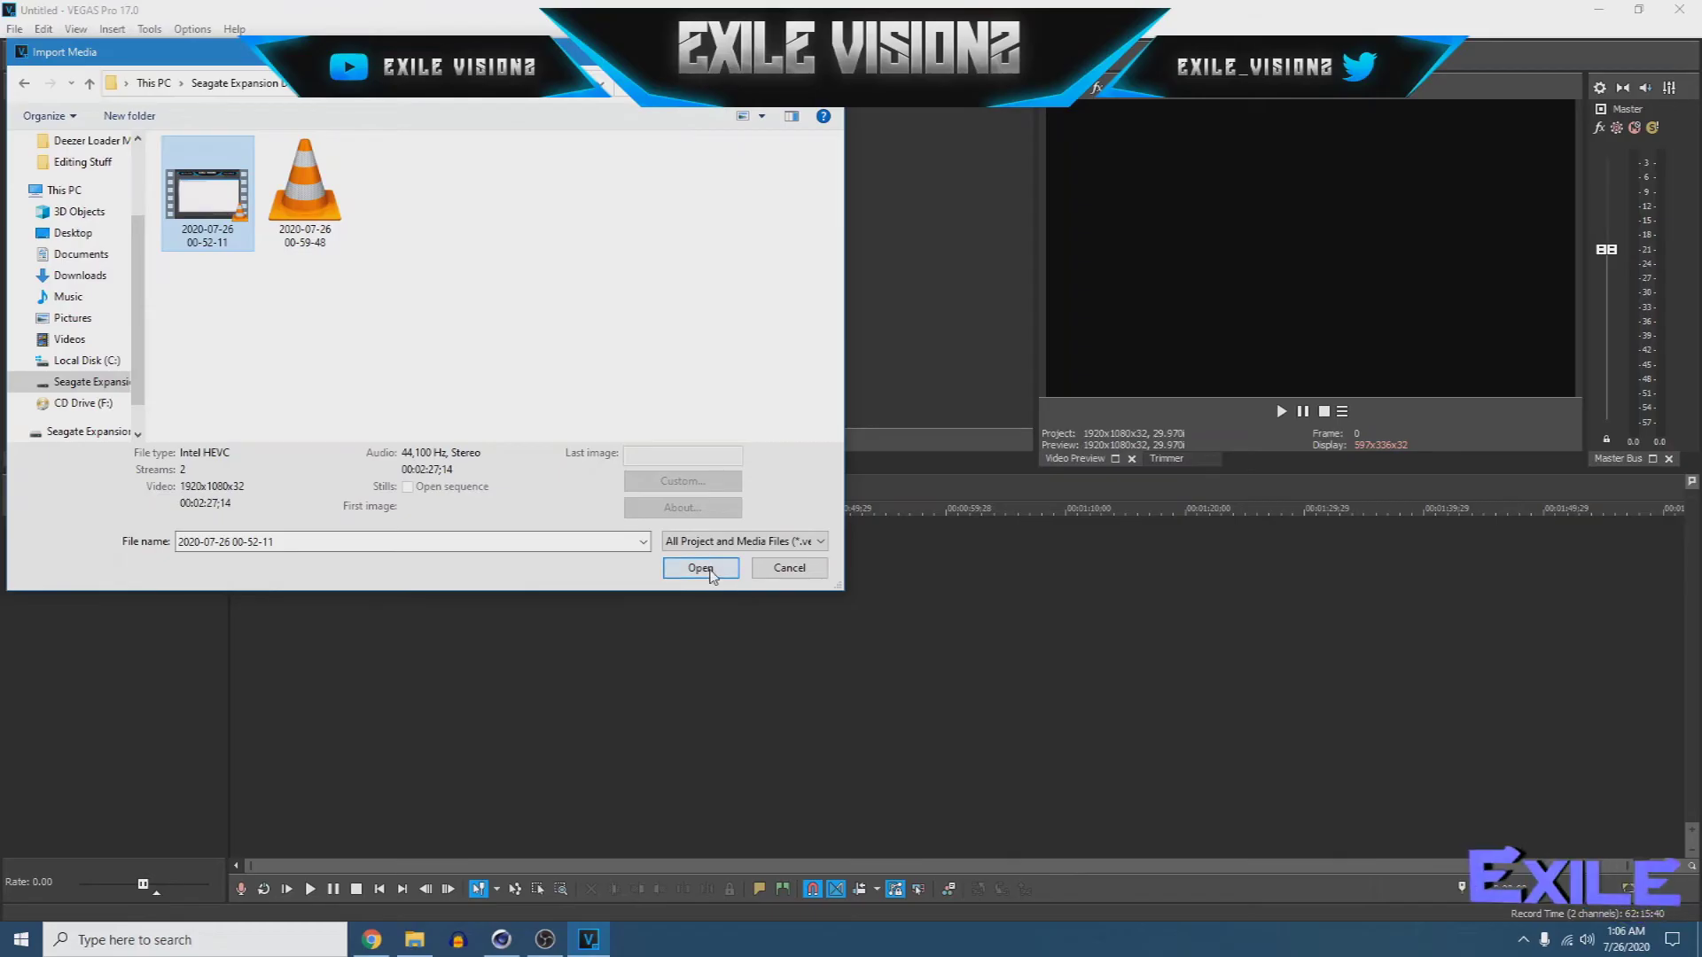
{"action": "left_click", "coordinate": [702, 568]}
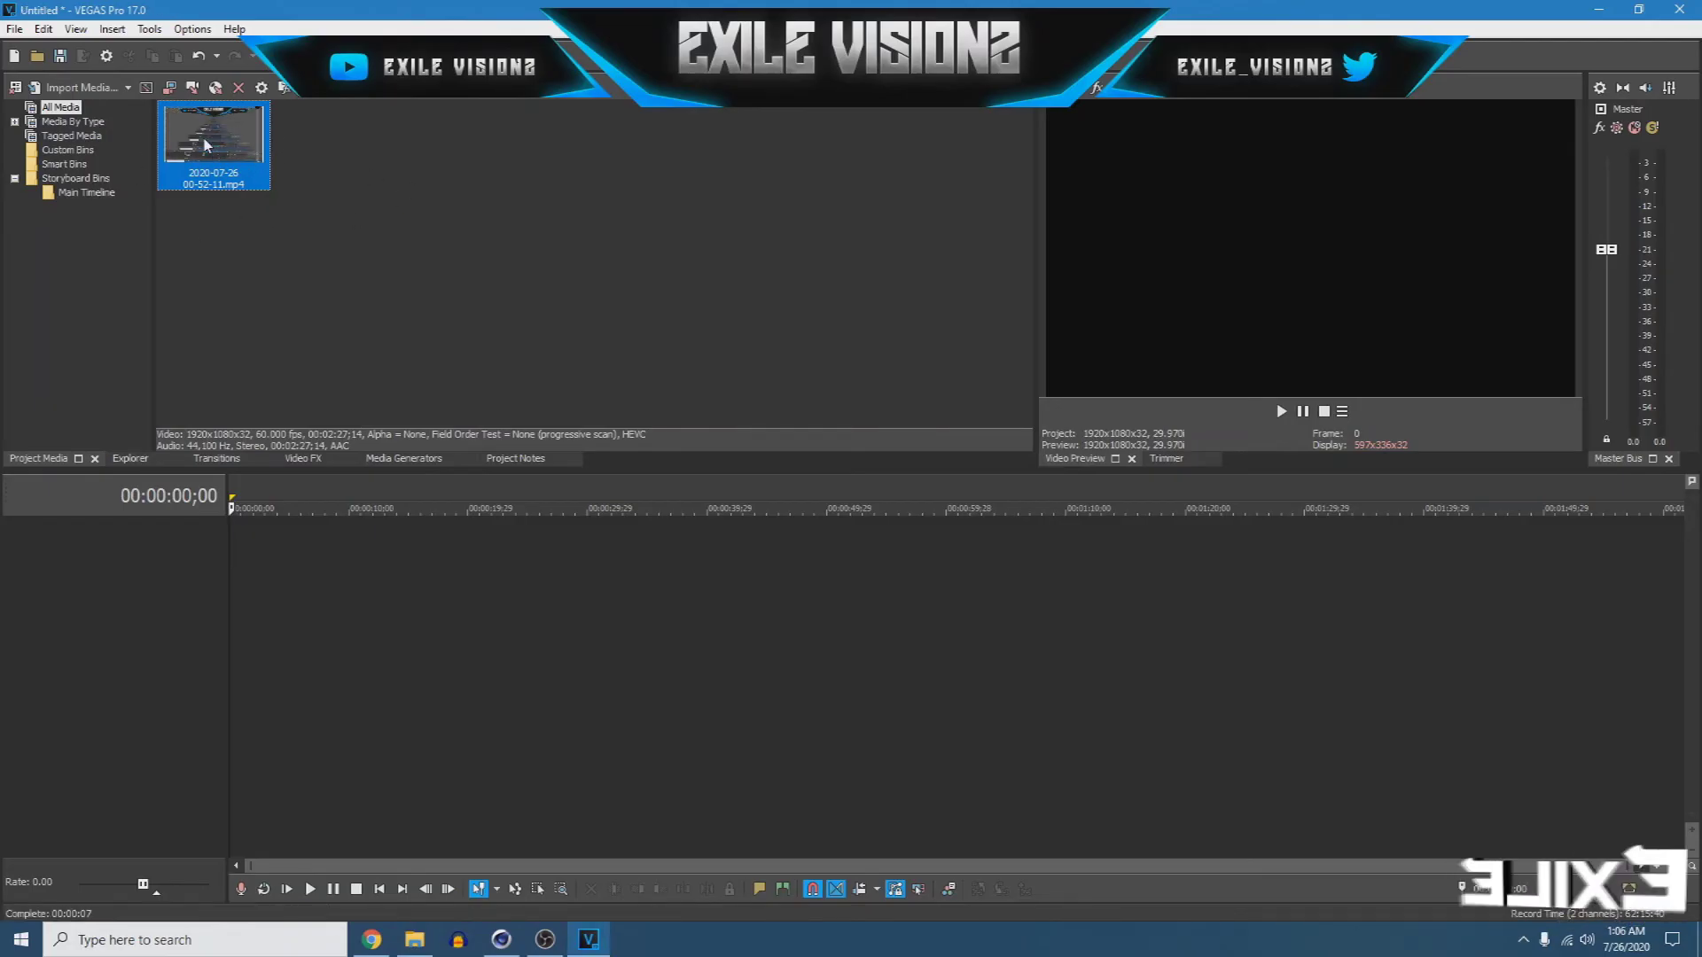
{"action": "left_click_drag", "start_coordinate": [205, 145], "coordinate": [247, 608]}
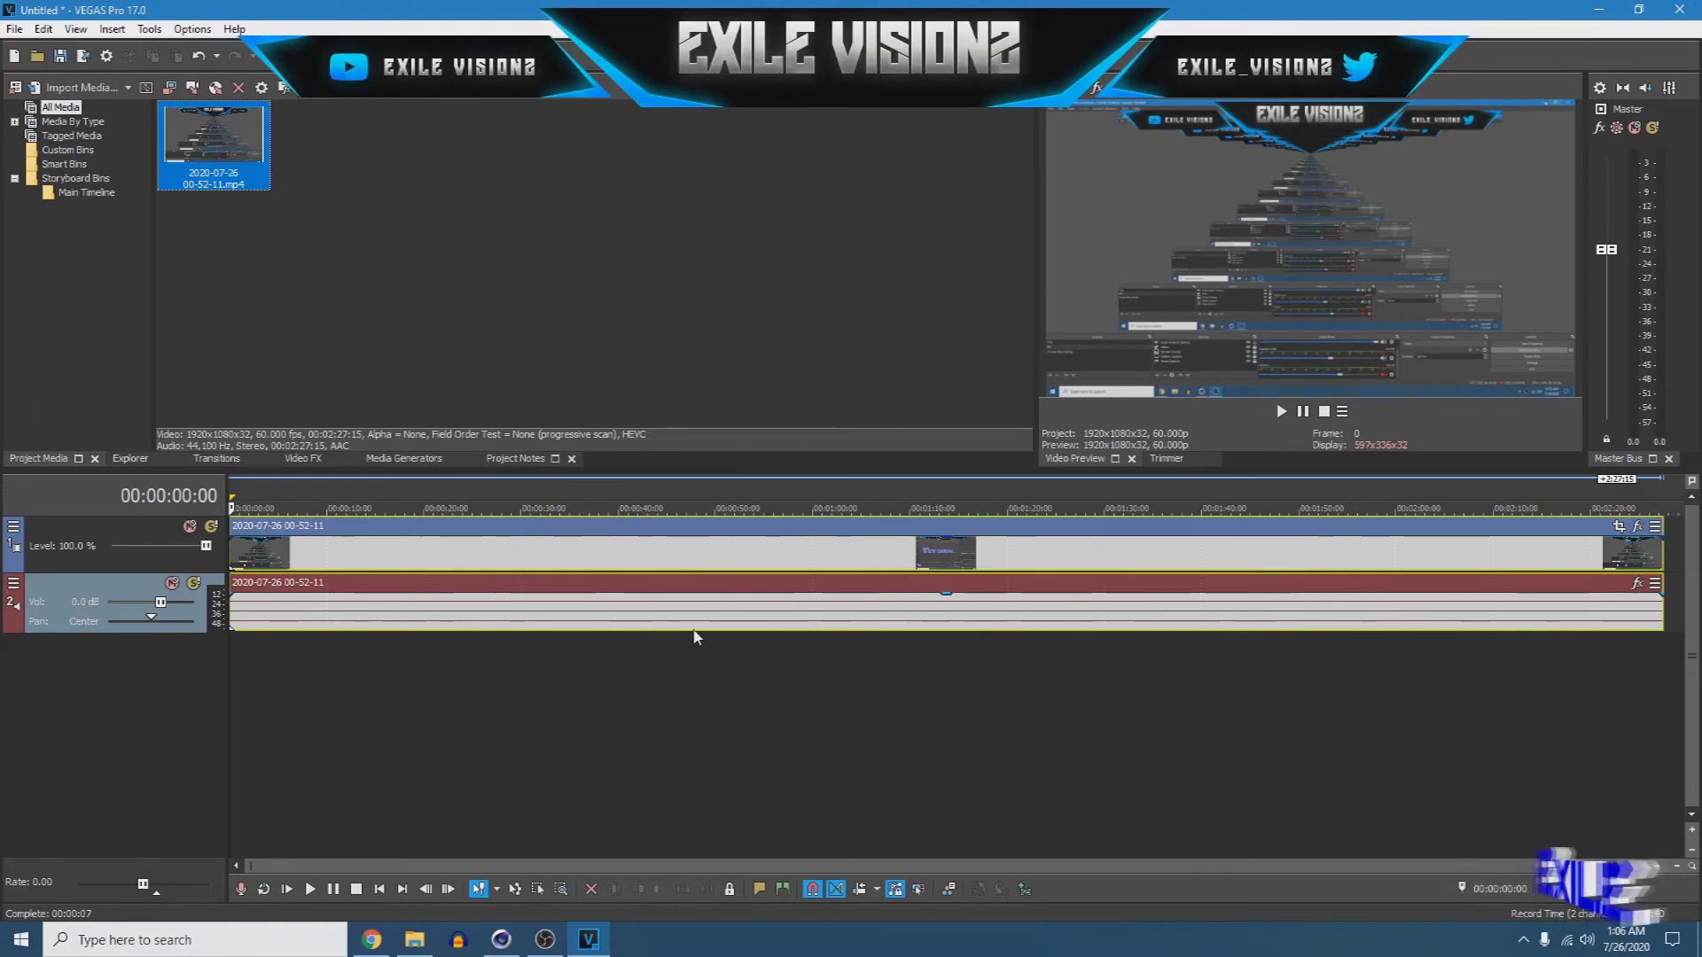
- Insert an empty video track above the recording and bring up Import Media again
{"action": "right_click", "coordinate": [98, 705]}
{"action": "left_click", "coordinate": [177, 744]}
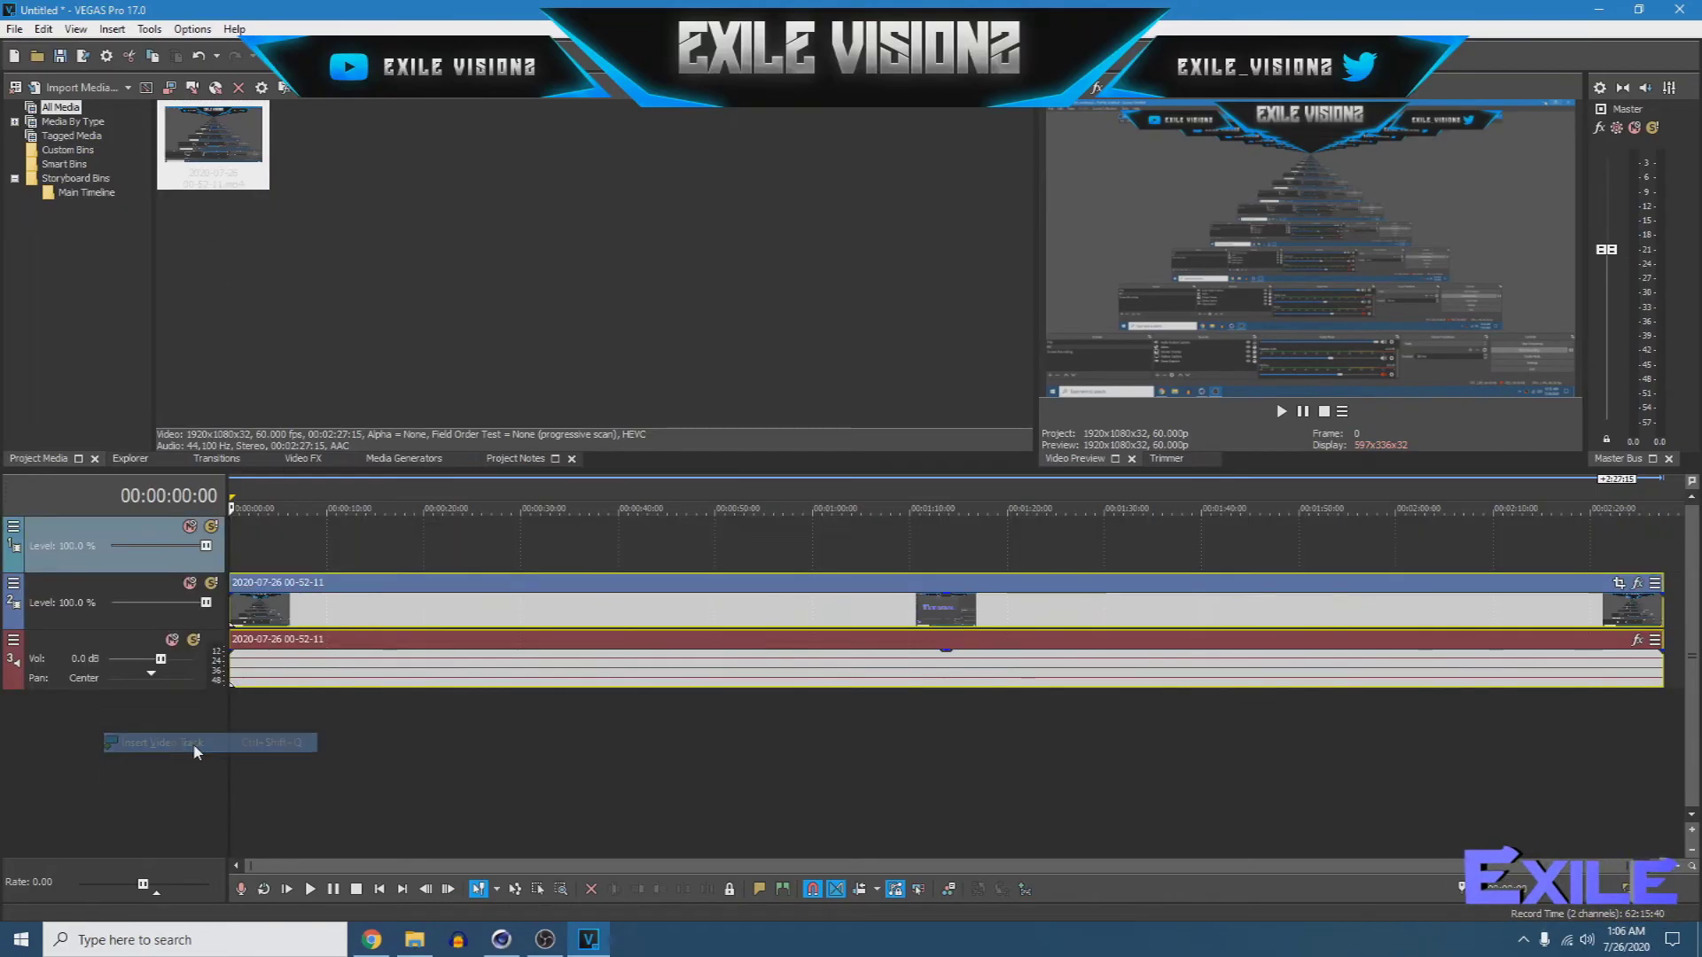
{"action": "left_click", "coordinate": [71, 87]}
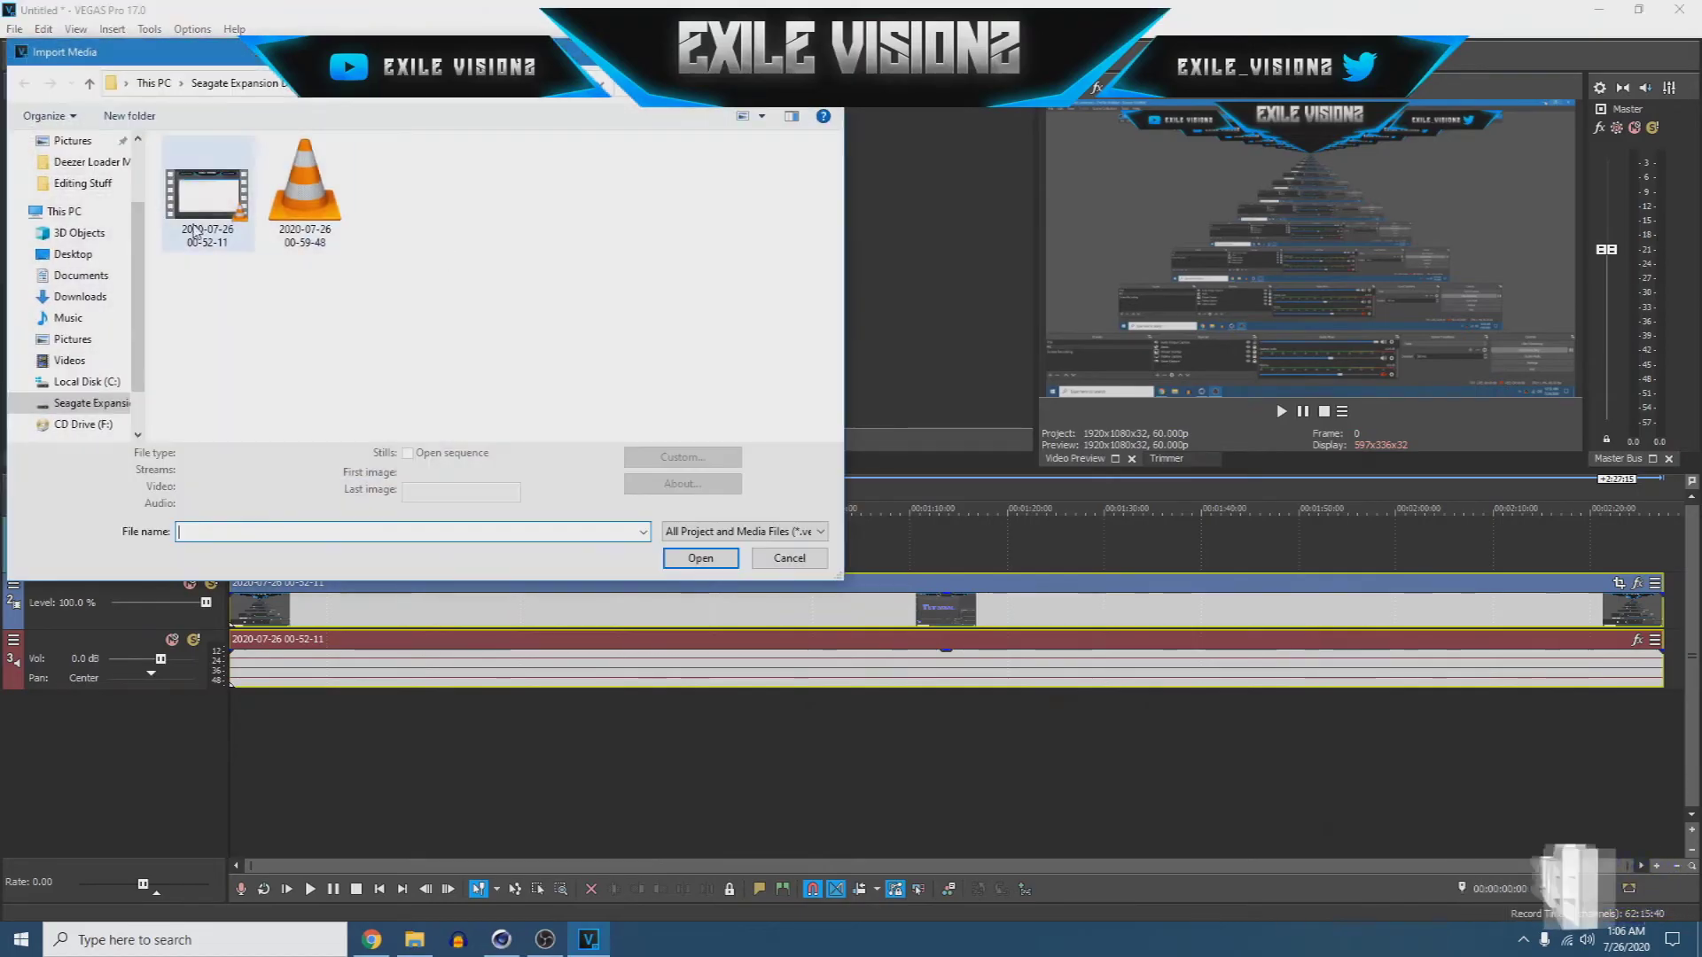
- Import test0000–test0090 from Desktop > watermark as one PNG sequence onto the empty top track
{"action": "left_click", "coordinate": [72, 253]}
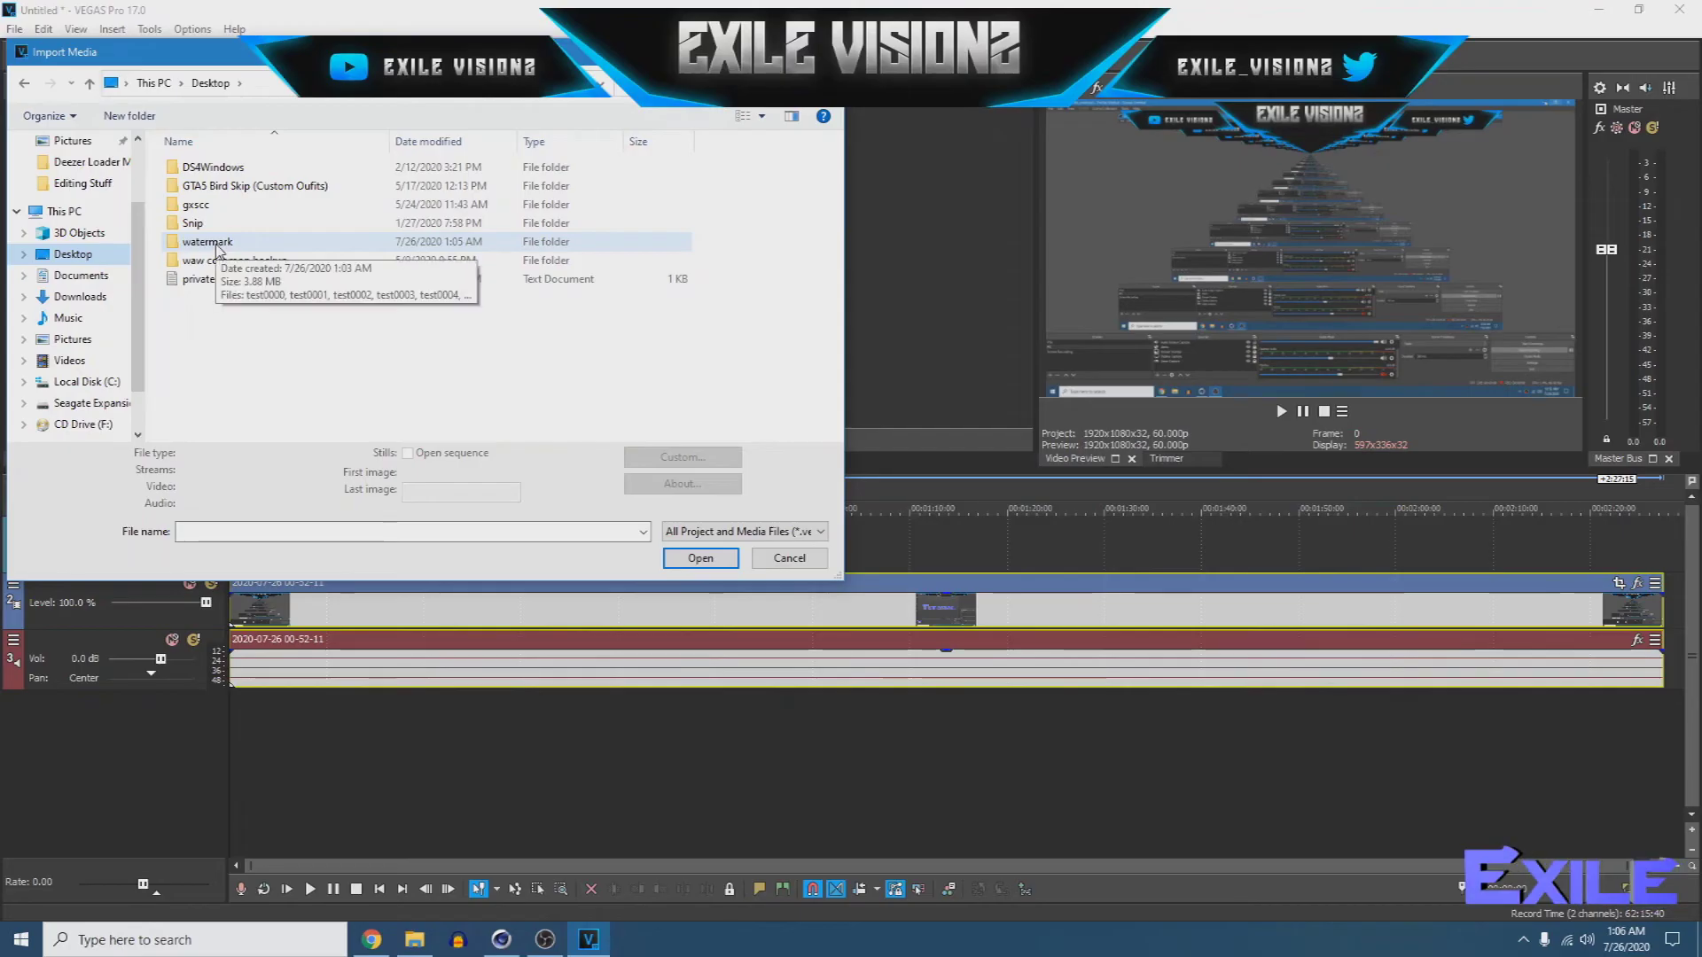
{"action": "double_click", "coordinate": [224, 243]}
{"action": "left_click", "coordinate": [185, 205]}
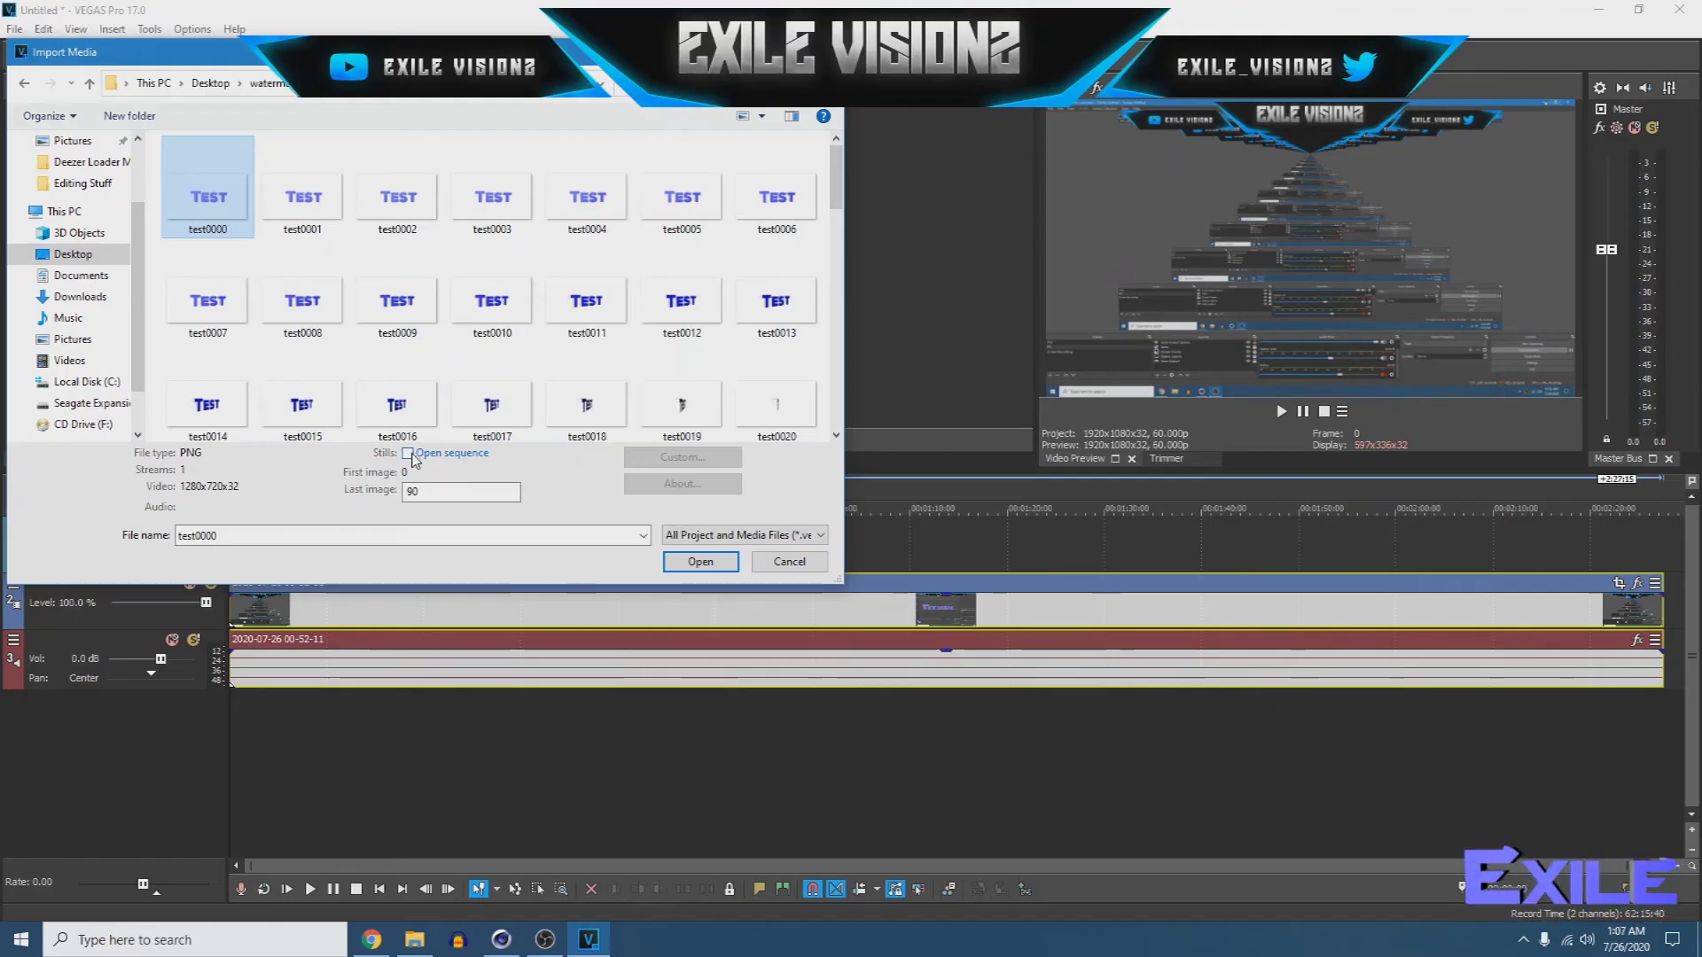
{"action": "left_click", "coordinate": [408, 454]}
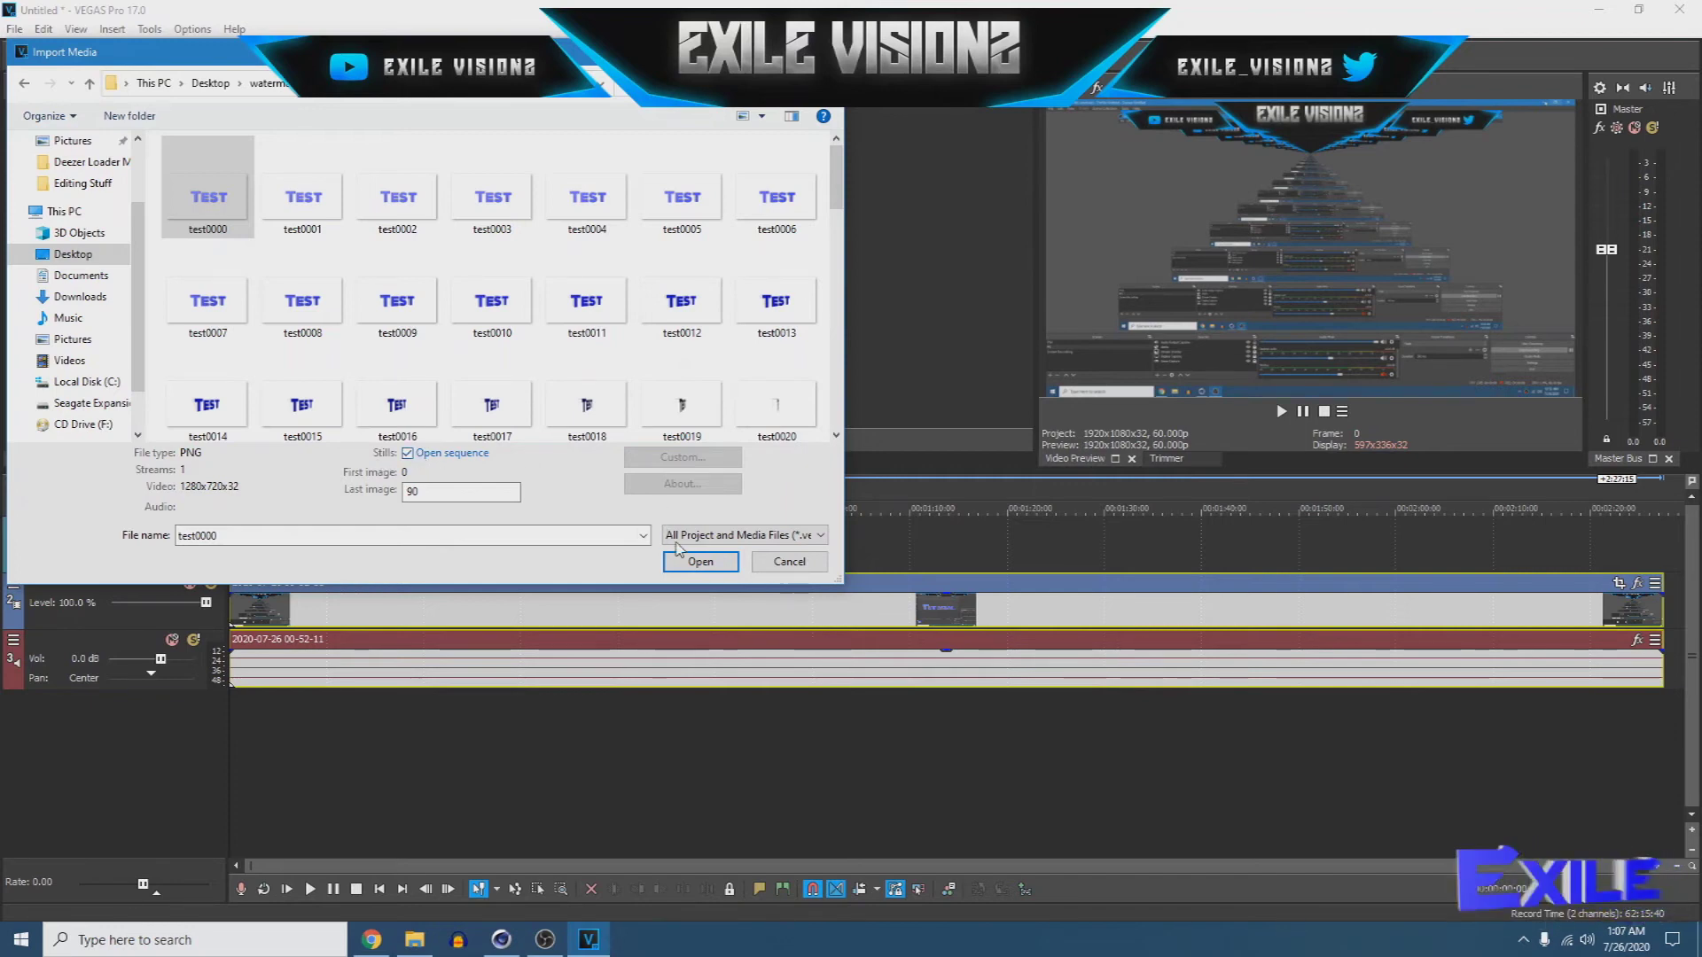
{"action": "left_click", "coordinate": [701, 565]}
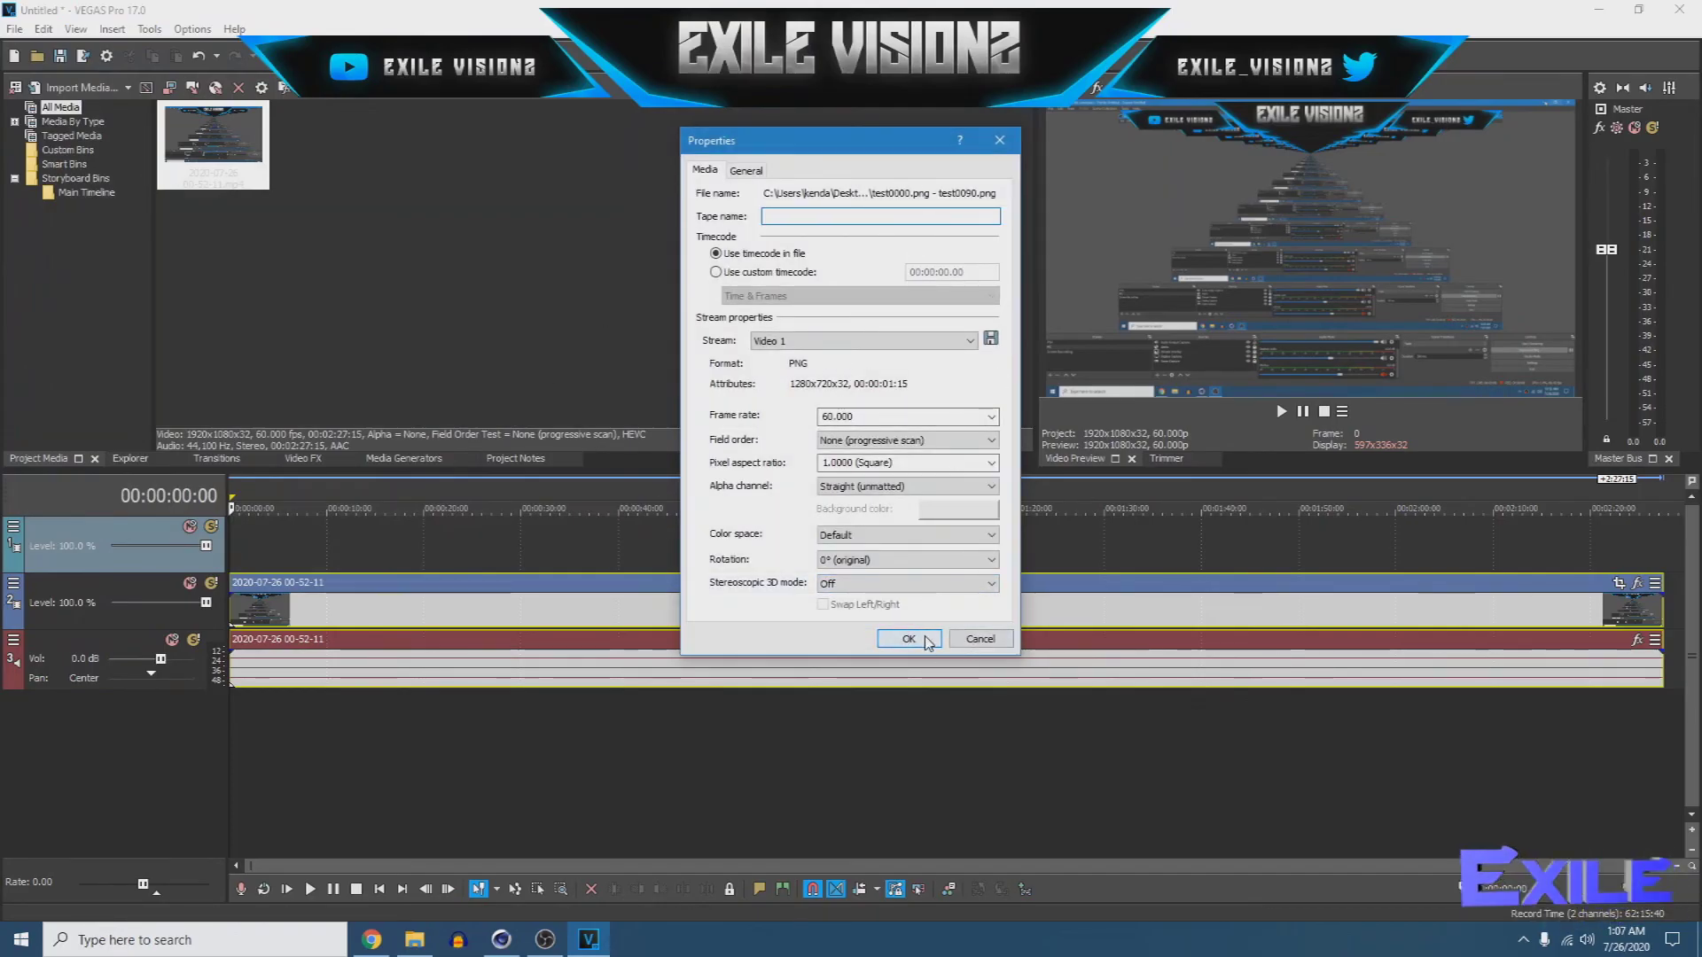
{"action": "left_click", "coordinate": [980, 638]}
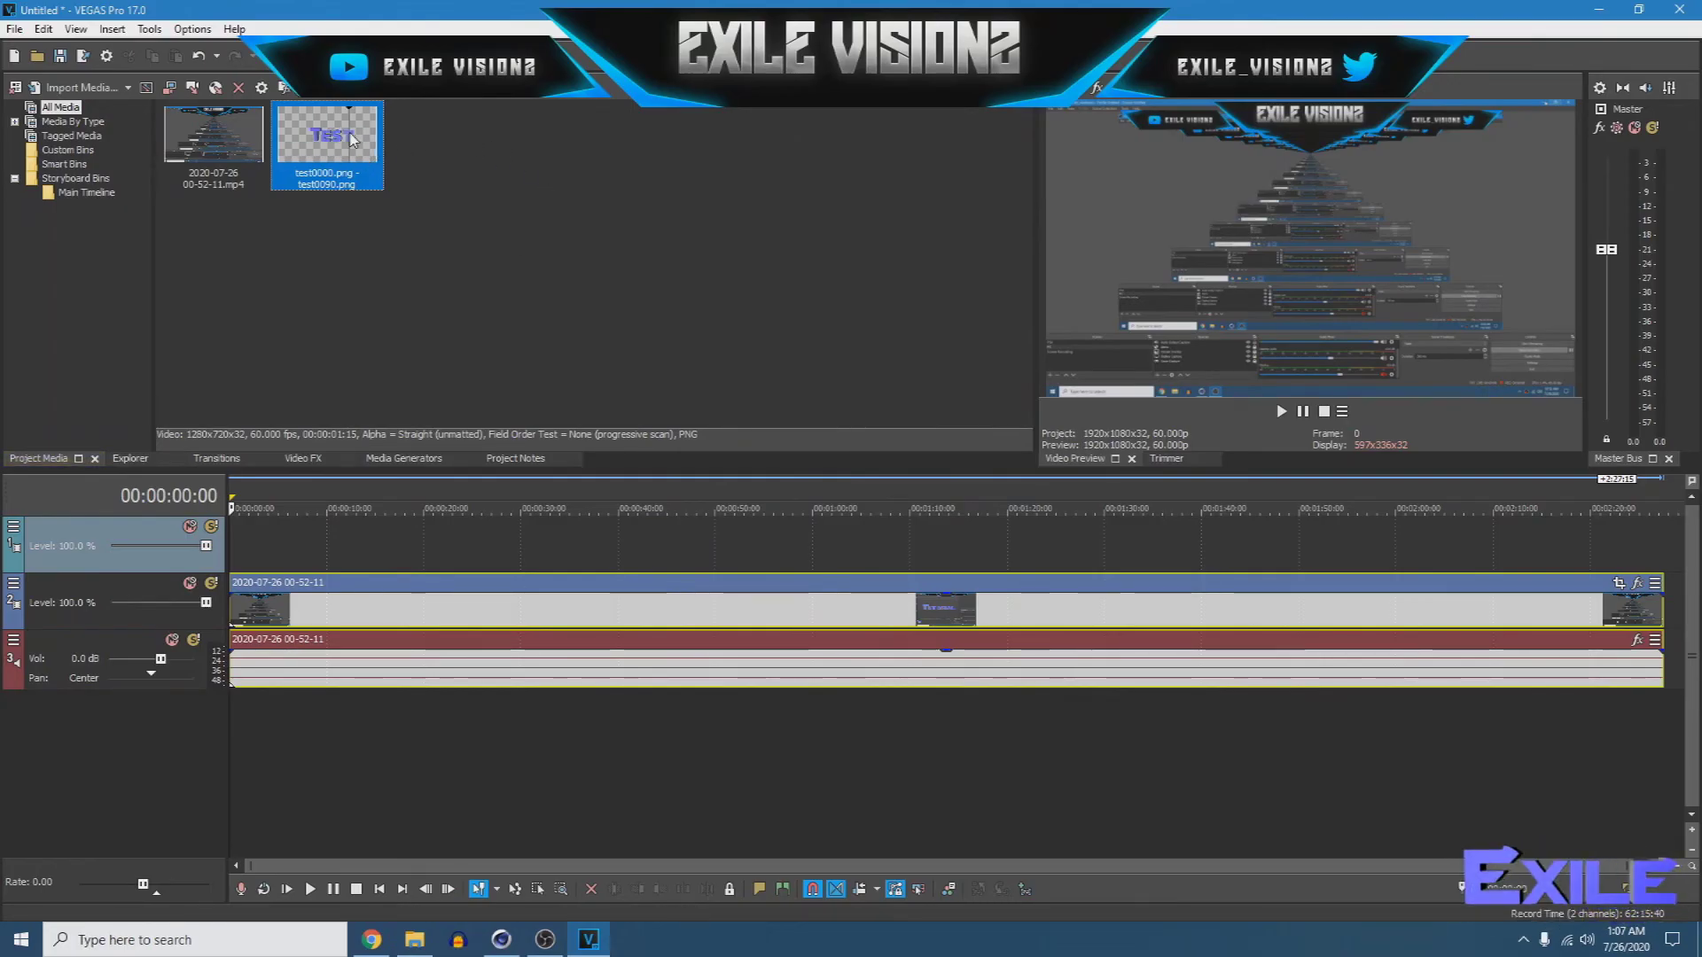
{"action": "left_click_drag", "start_coordinate": [359, 142], "coordinate": [1638, 537]}
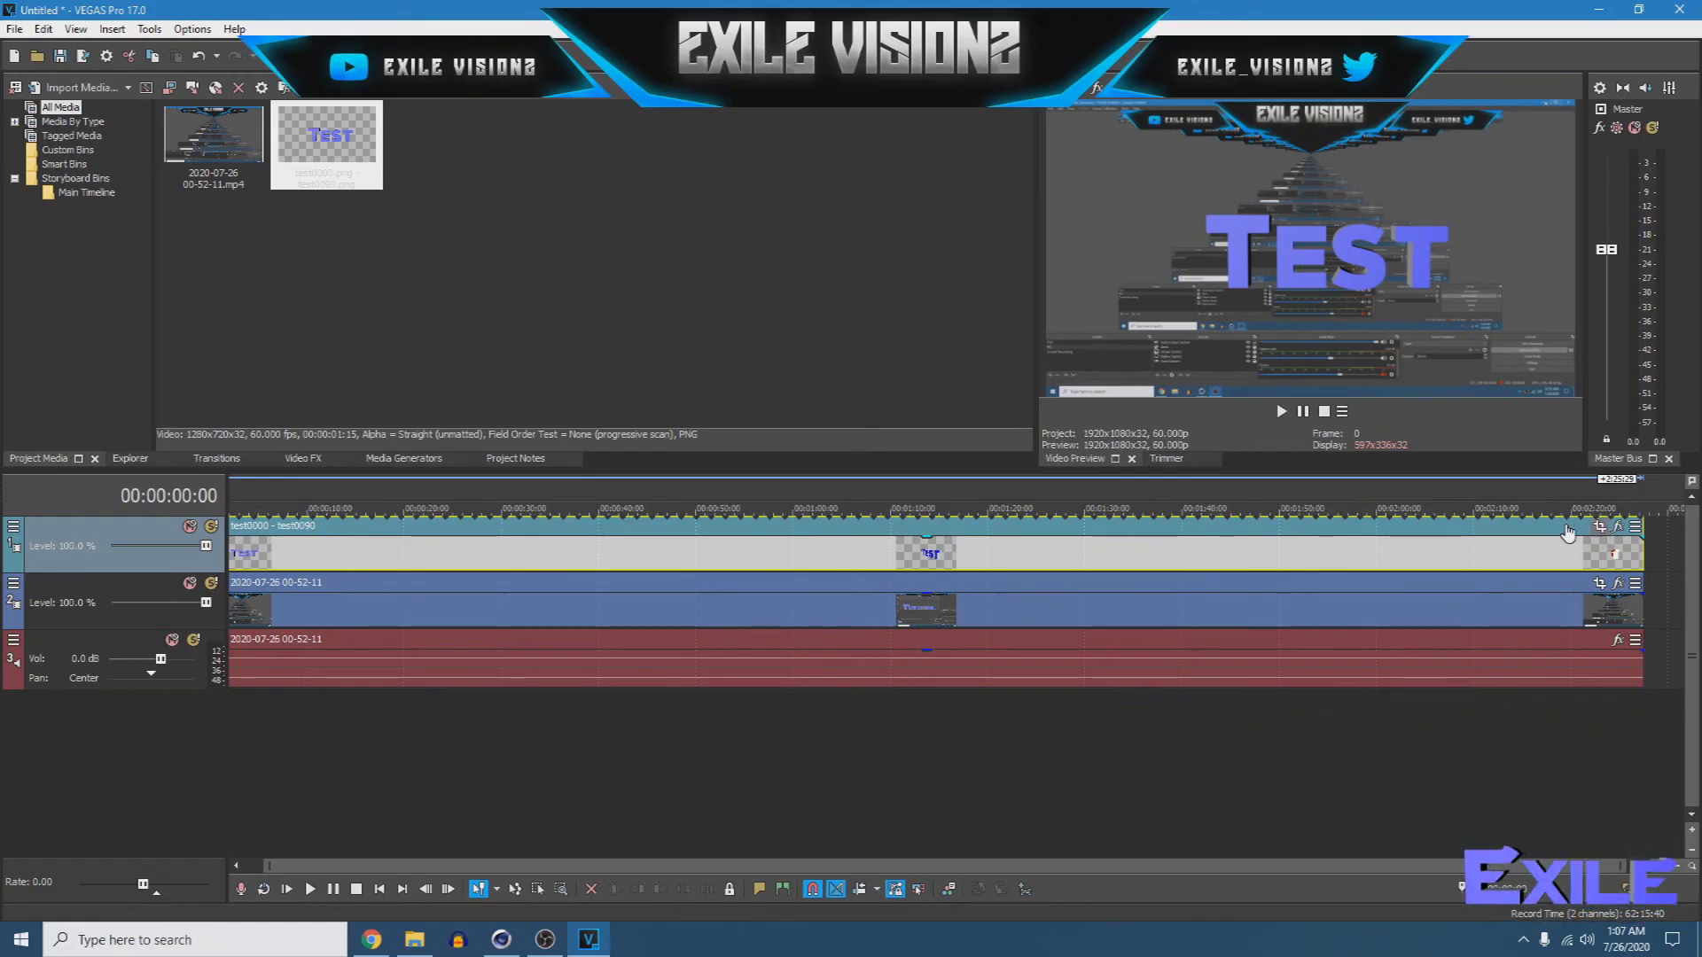
- In Event Pan/Crop, shrink the TEST watermark into the video's upper-right corner
{"action": "left_click", "coordinate": [1599, 527]}
{"action": "left_click_drag", "start_coordinate": [806, 561], "coordinate": [655, 773]}
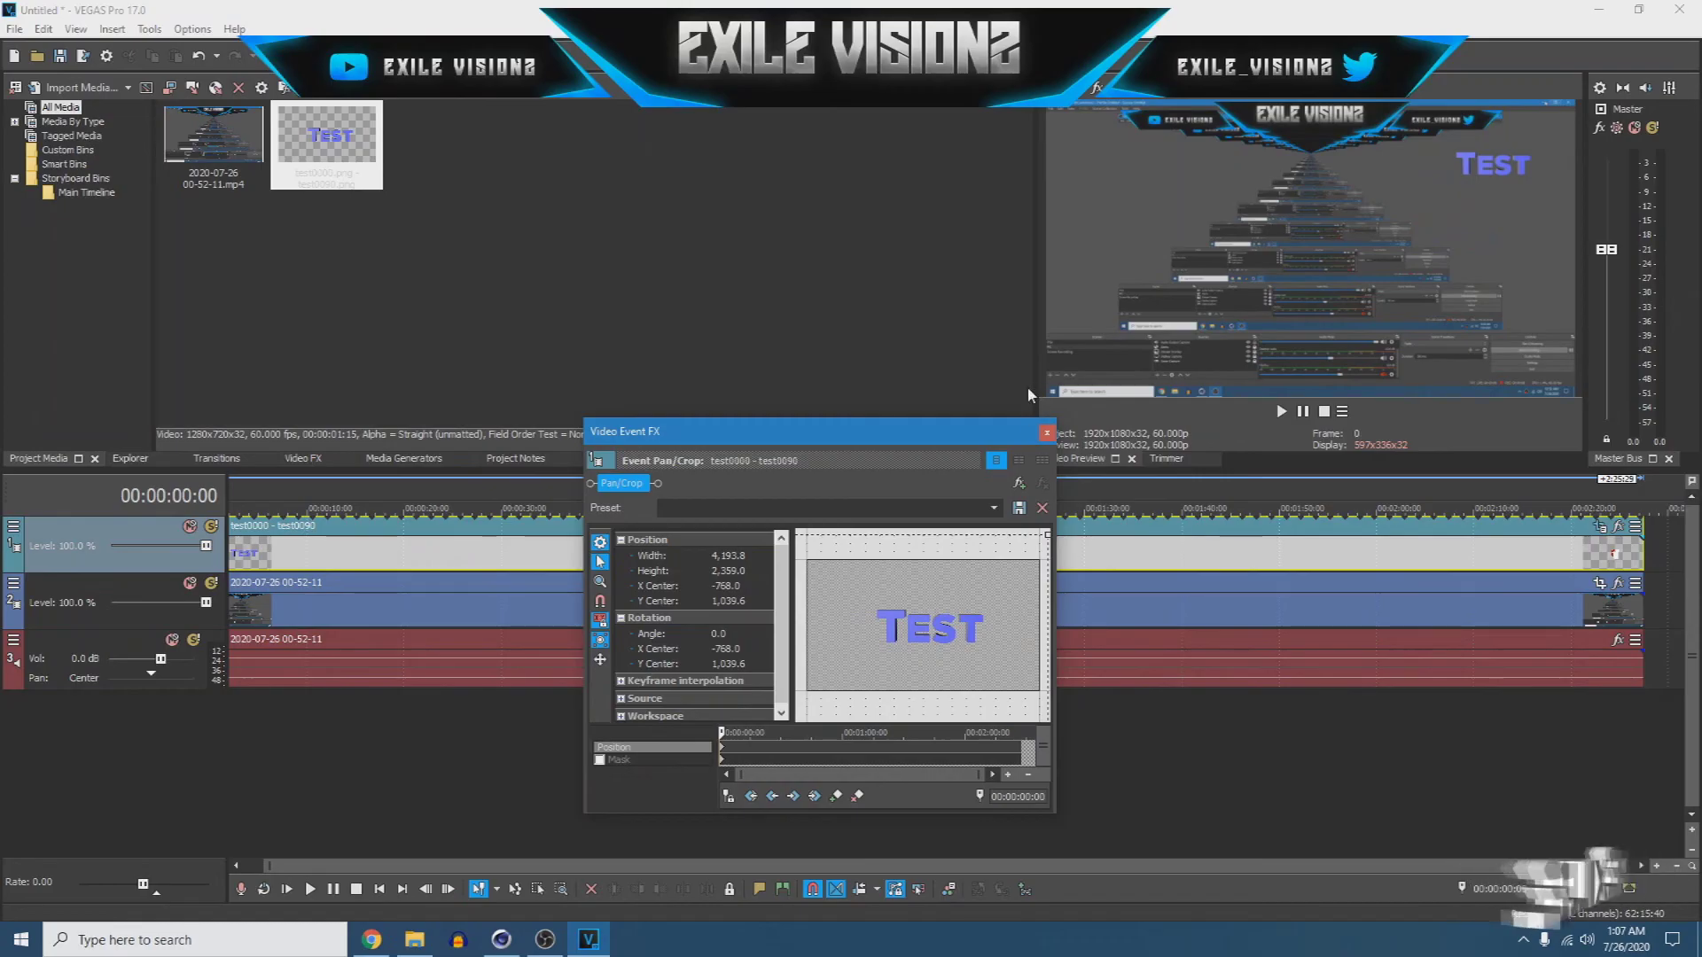
{"action": "left_click", "coordinate": [1047, 434]}
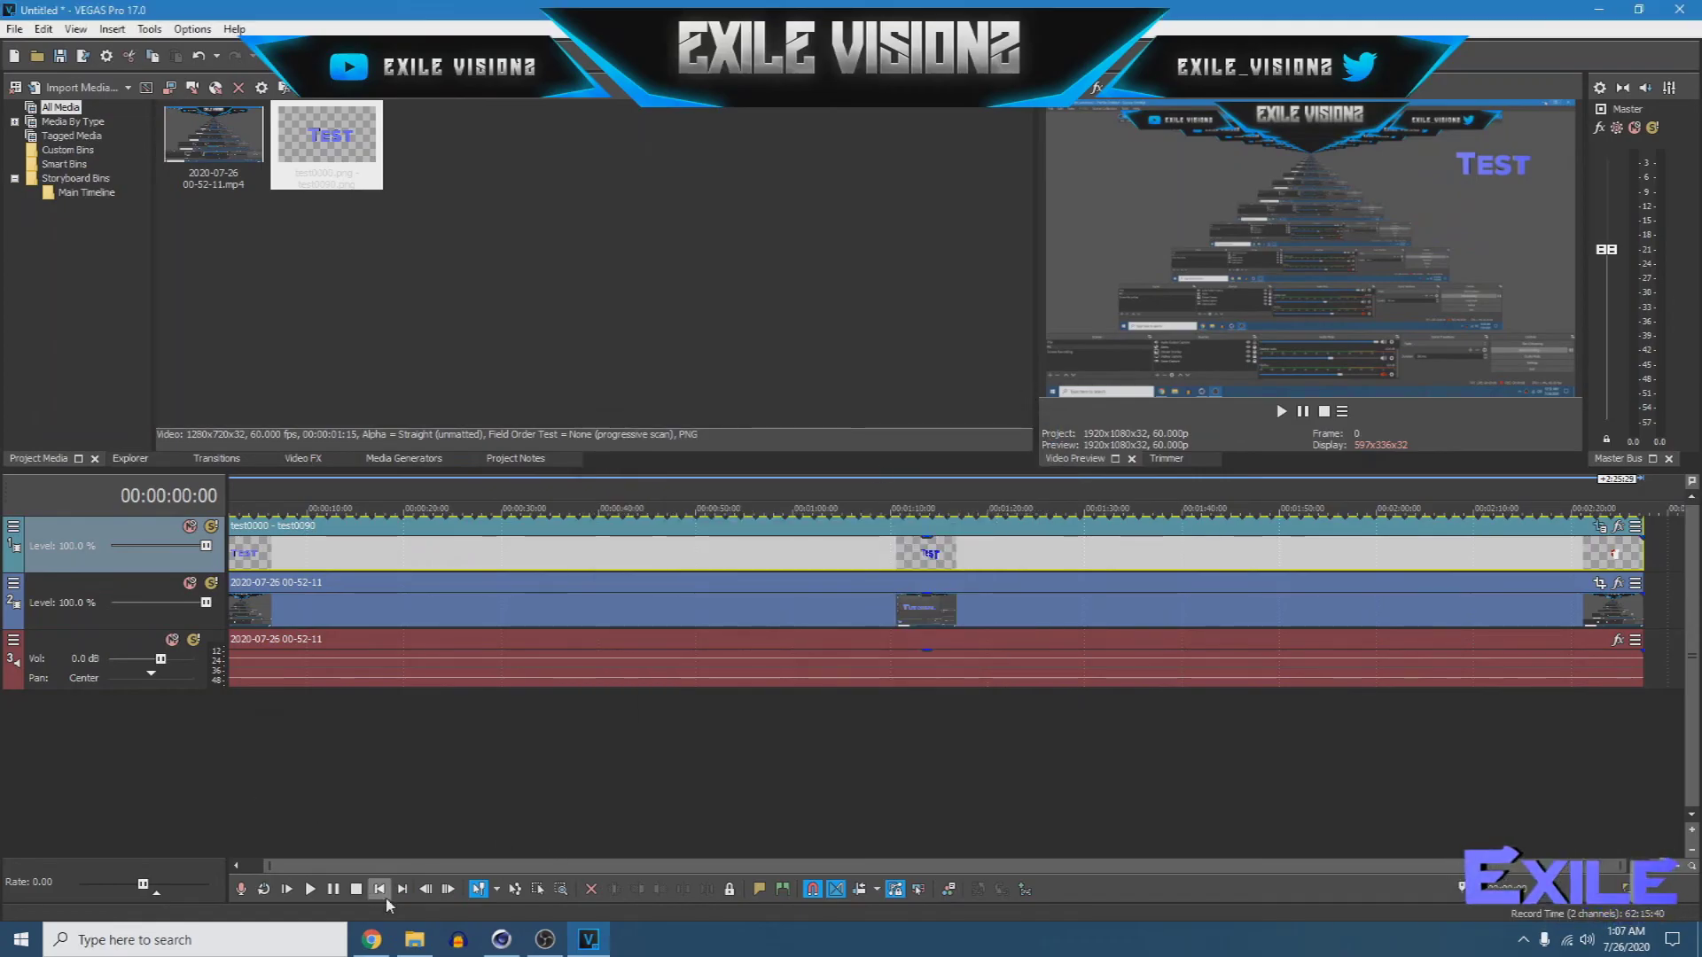
- Preview the video from the start with the spinning TEST overlay, then close the Untitled project
{"action": "double_click", "coordinate": [266, 867]}
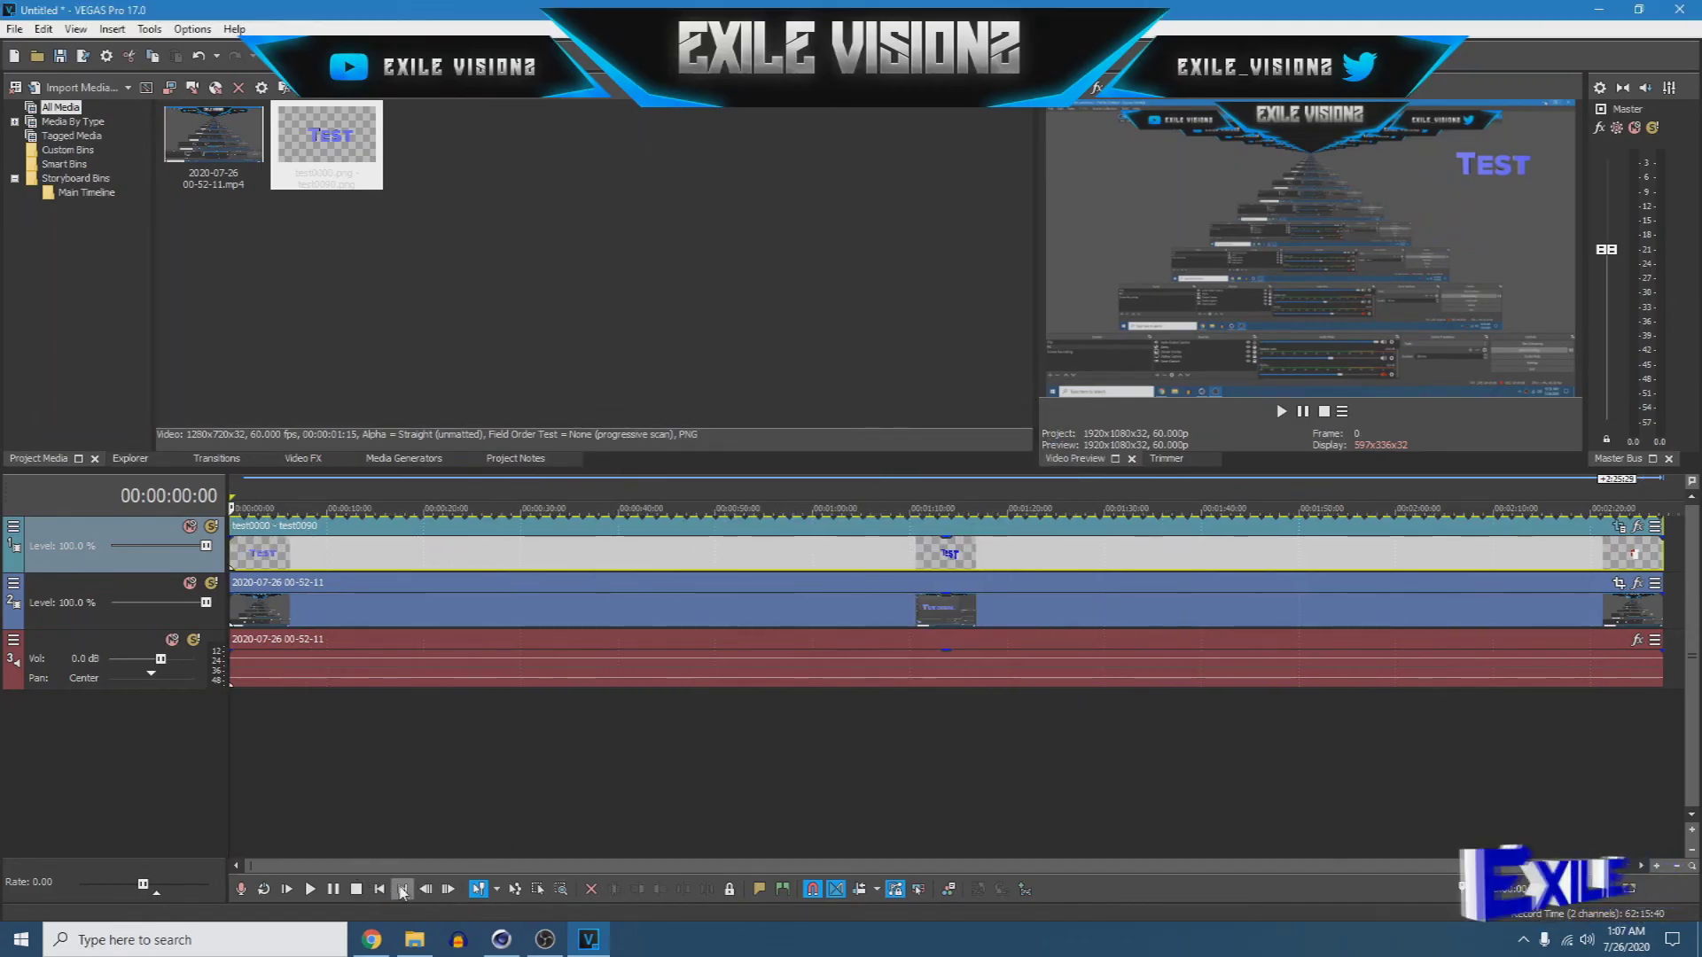
{"action": "left_click", "coordinate": [309, 889]}
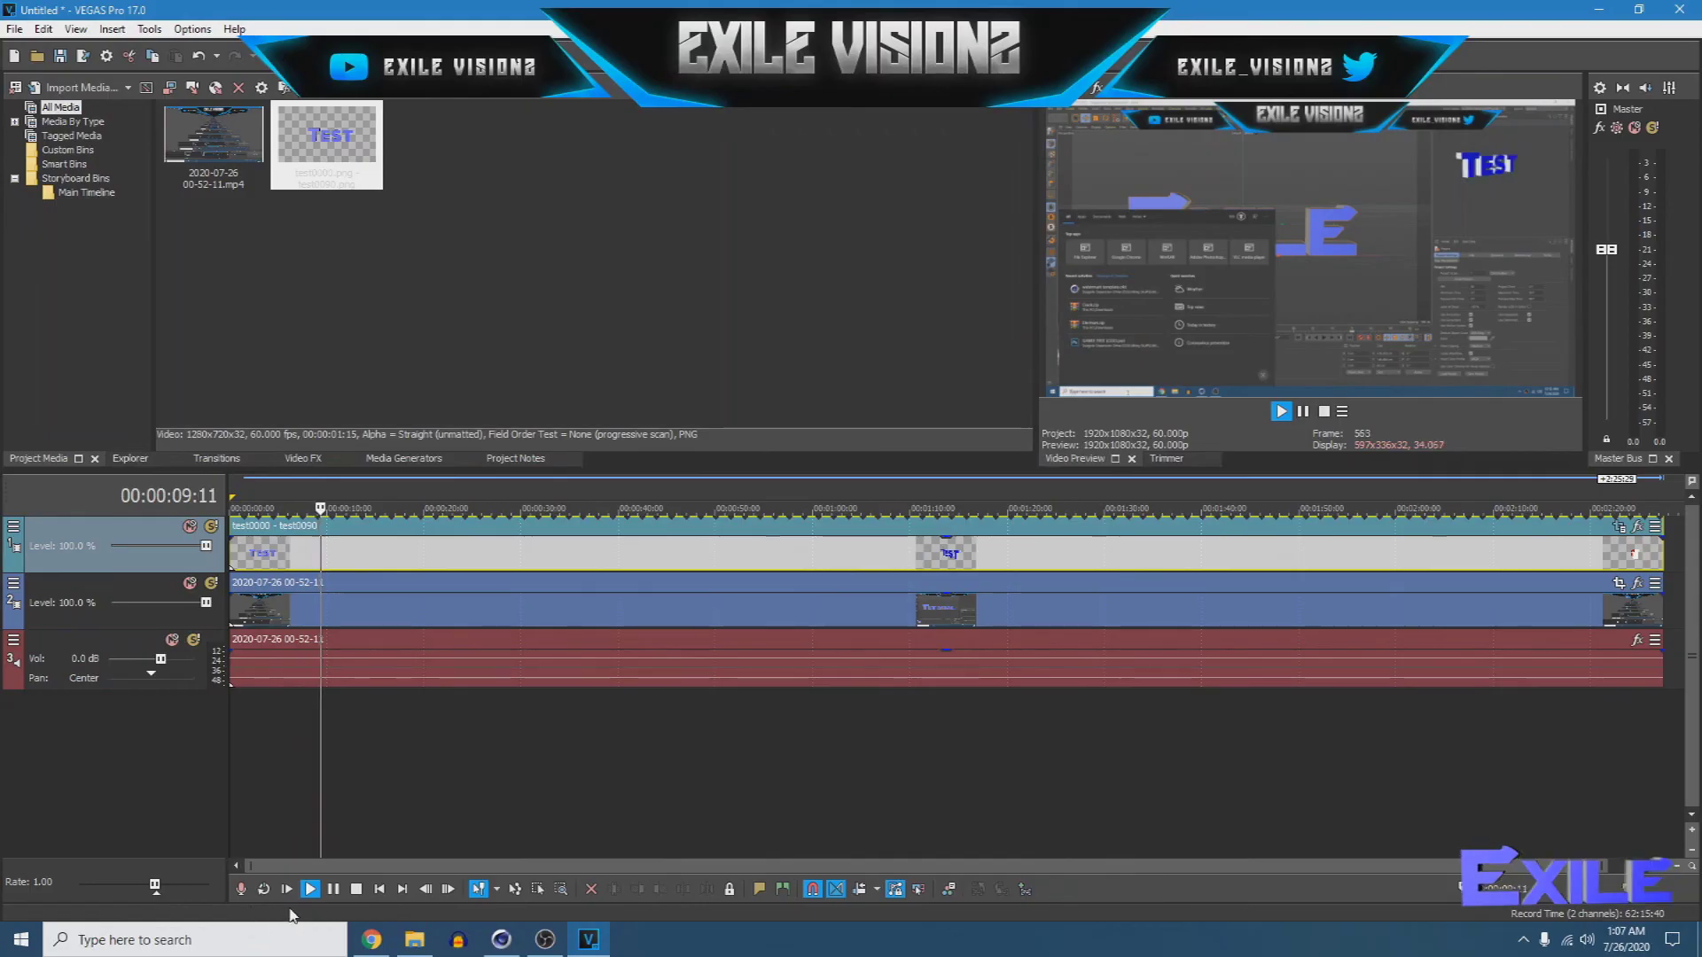
{"action": "key", "text": "space"}
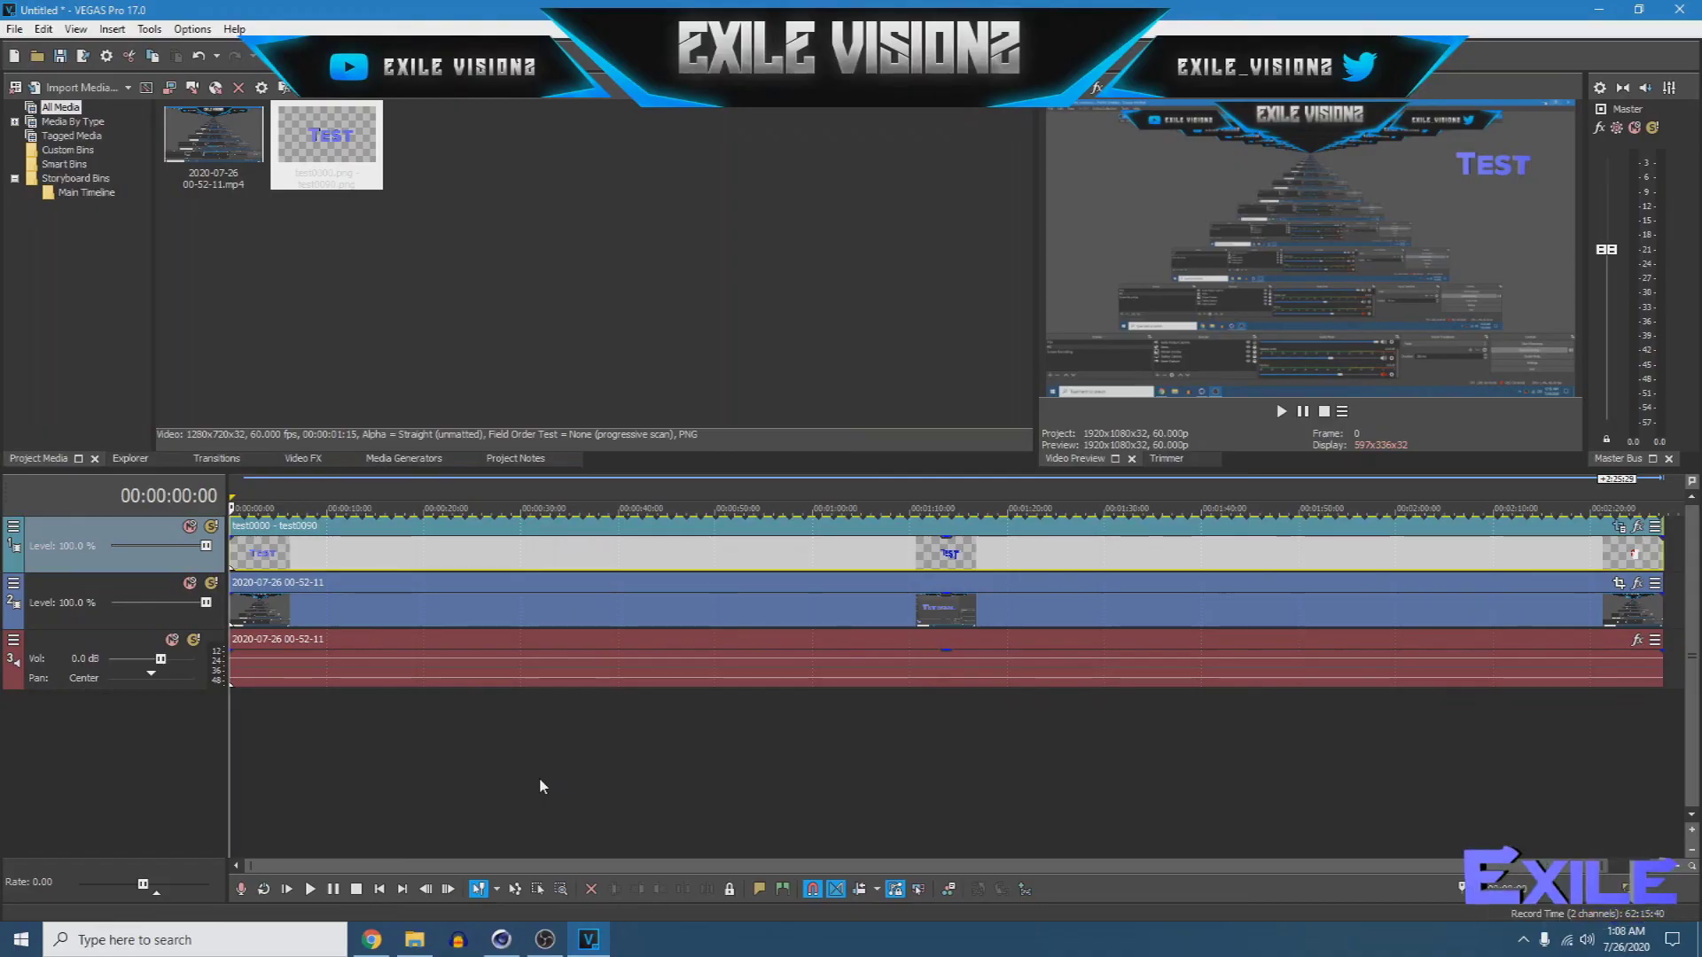
{"action": "left_click", "coordinate": [1679, 9]}
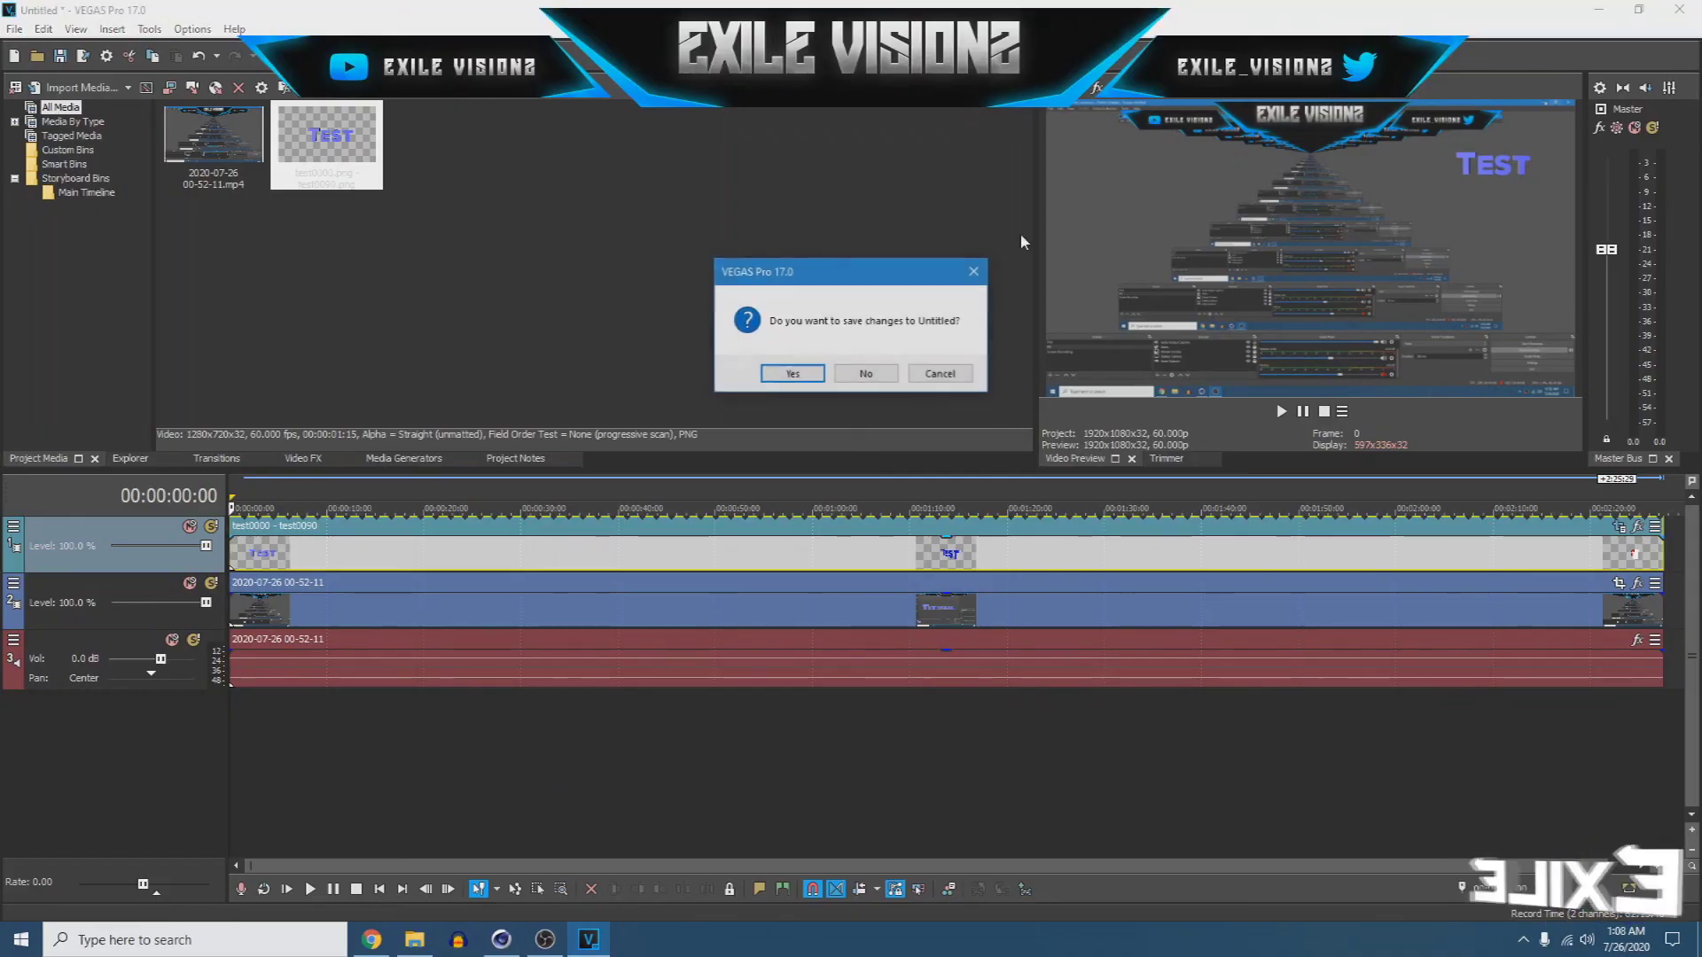
- Quit VEGAS Pro without saving and bring Cinema 4D's watermark scene back to the front
{"action": "left_click", "coordinate": [867, 376]}
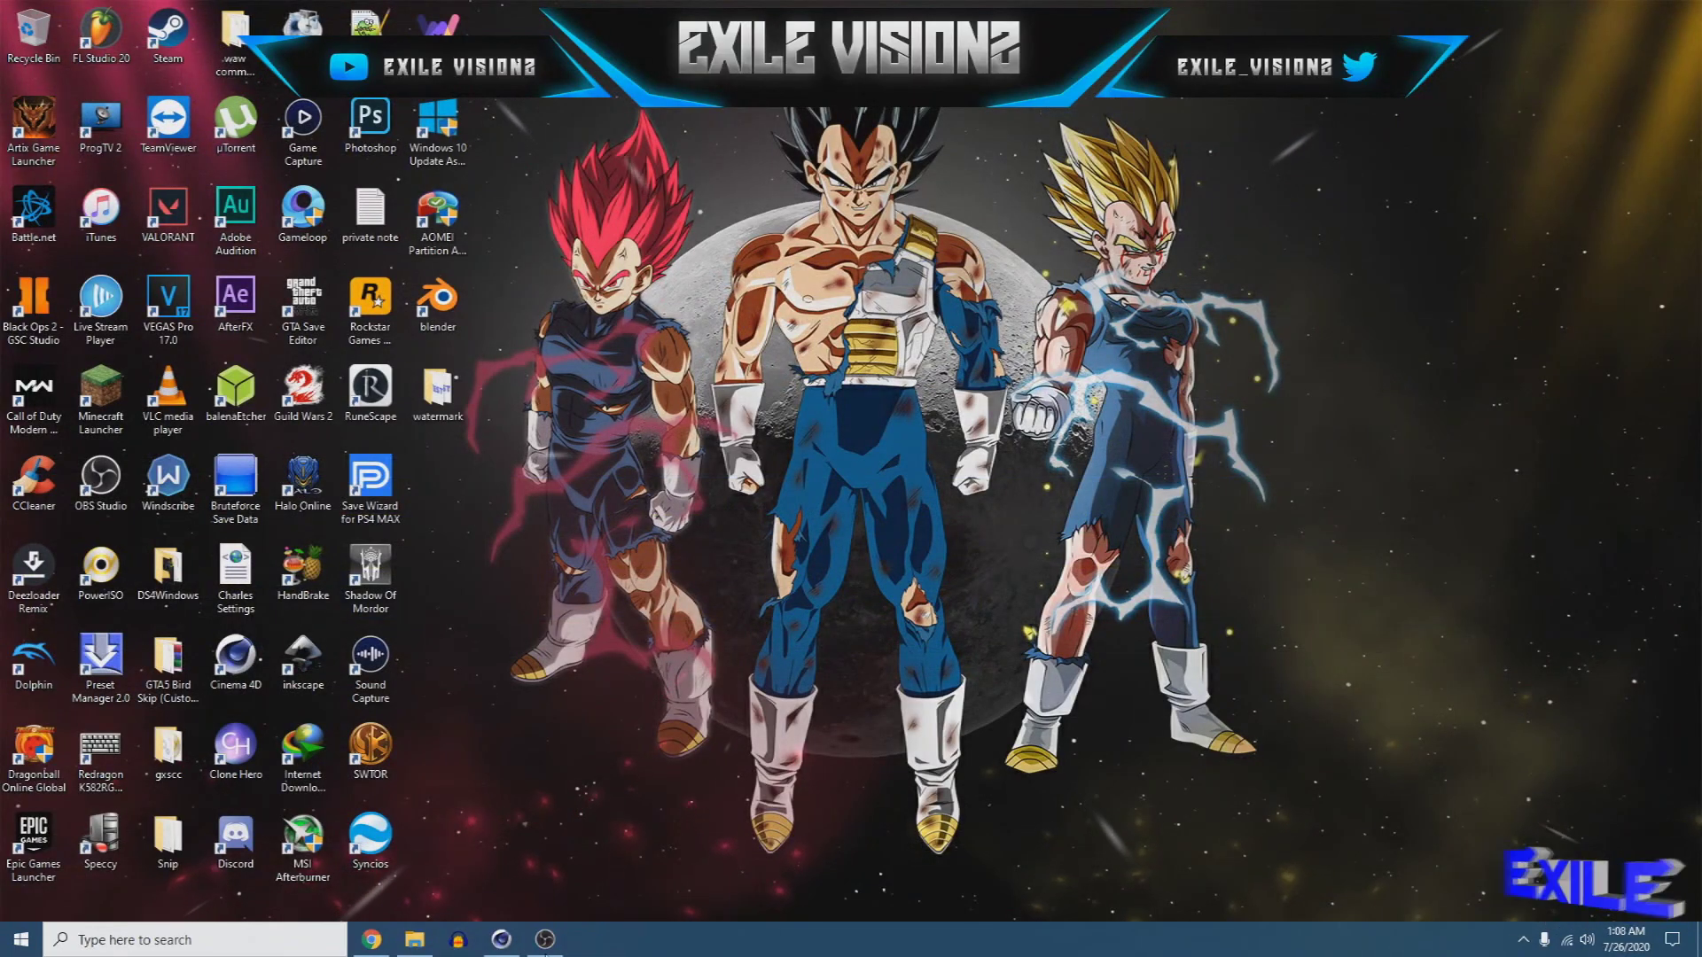
{"action": "left_click", "coordinate": [501, 938]}
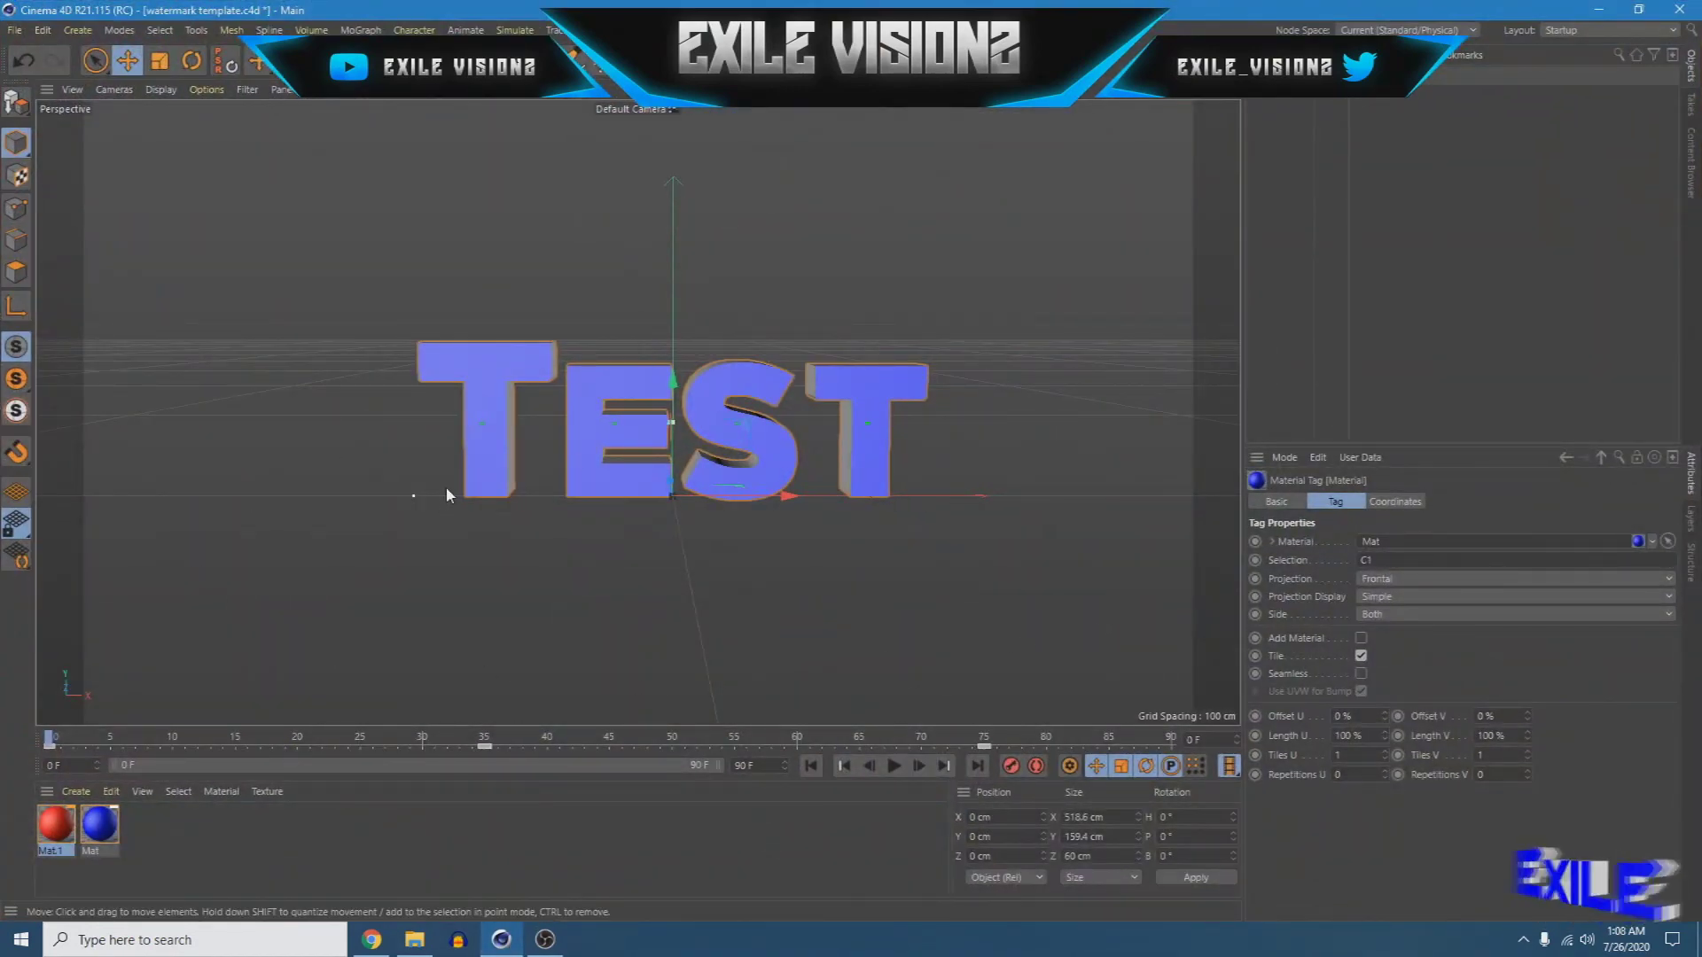